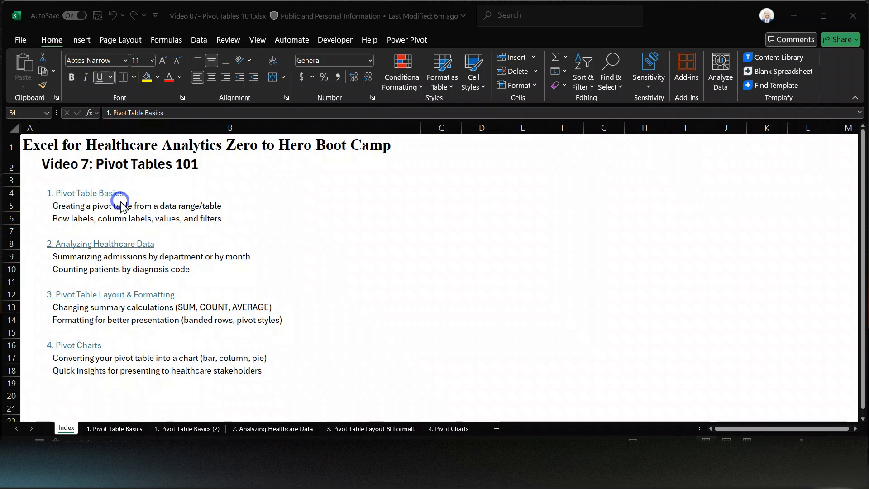
- Jump from the Index to the 1. Pivot Table Basics sheet and scroll its patient data
{"action": "left_click", "coordinate": [111, 197]}
{"action": "left_click", "coordinate": [109, 198]}
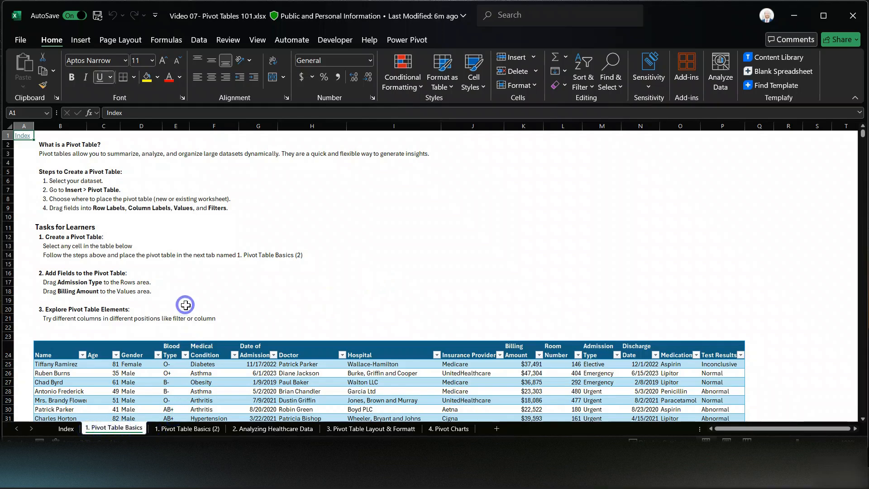
{"action": "scroll", "coordinate": [170, 290], "scroll_direction": "up", "scroll_amount": 1, "text": "ctrl"}
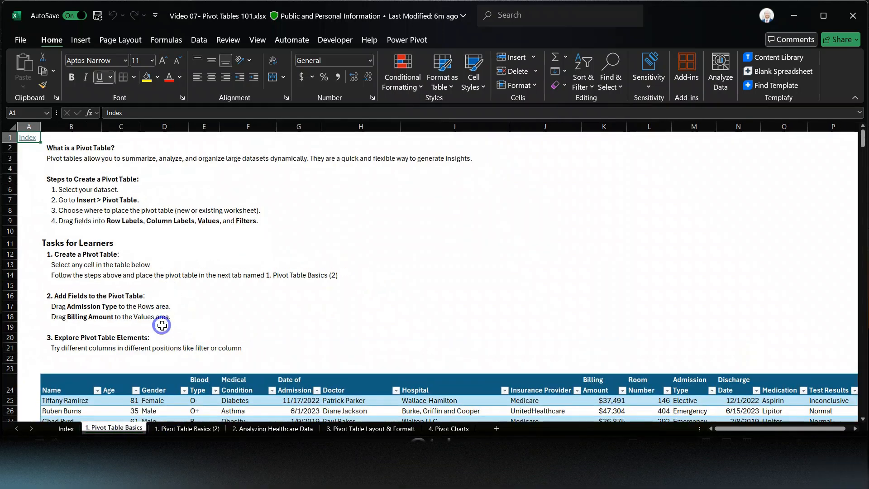
{"action": "scroll", "coordinate": [162, 320], "scroll_direction": "down", "scroll_amount": 3}
{"action": "left_click", "coordinate": [162, 321]}
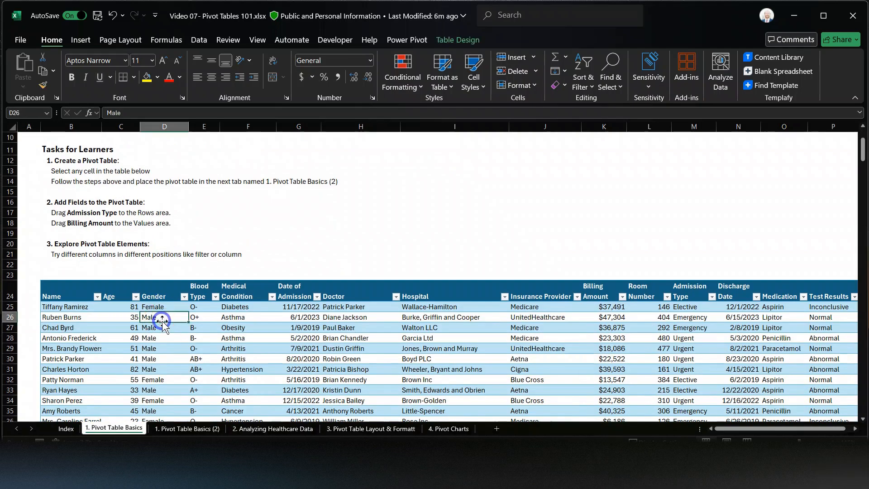
- Glance at the 1. Pivot Table Basics (2) sheet, then return to the instructions on 1. Pivot Table Basics
{"action": "left_click", "coordinate": [178, 430]}
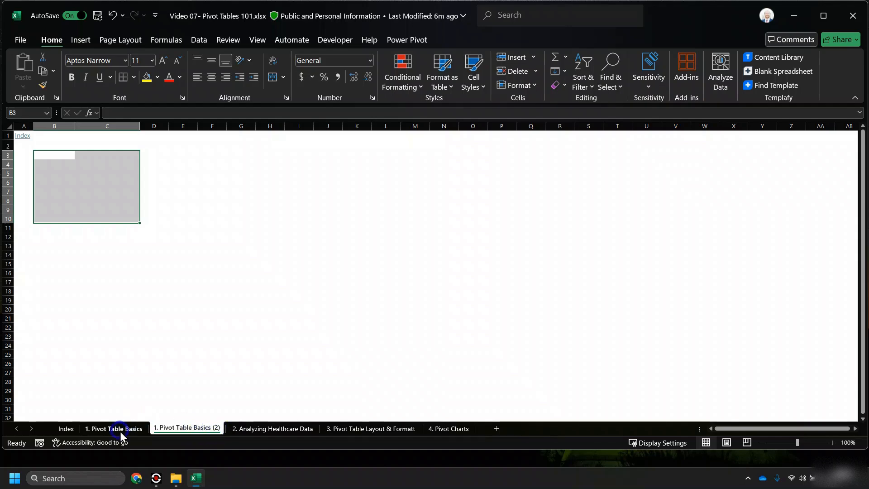
{"action": "left_click", "coordinate": [115, 429]}
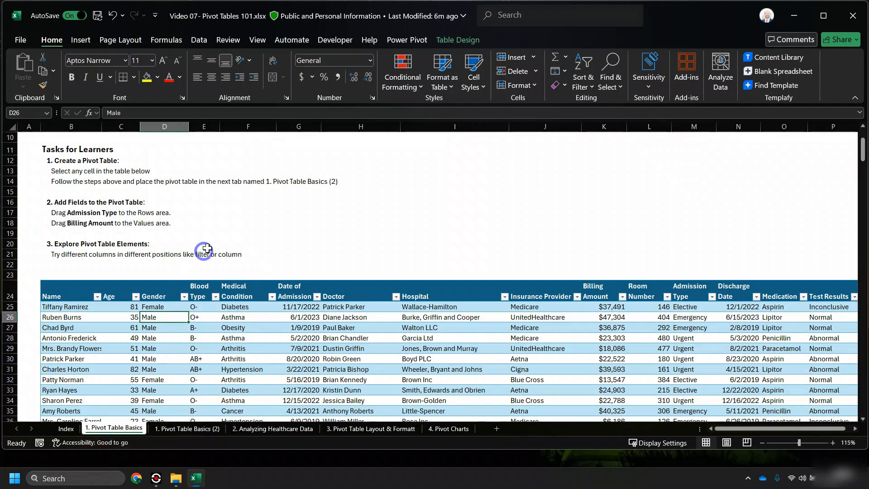
{"action": "scroll", "coordinate": [219, 236], "scroll_direction": "up", "scroll_amount": 1}
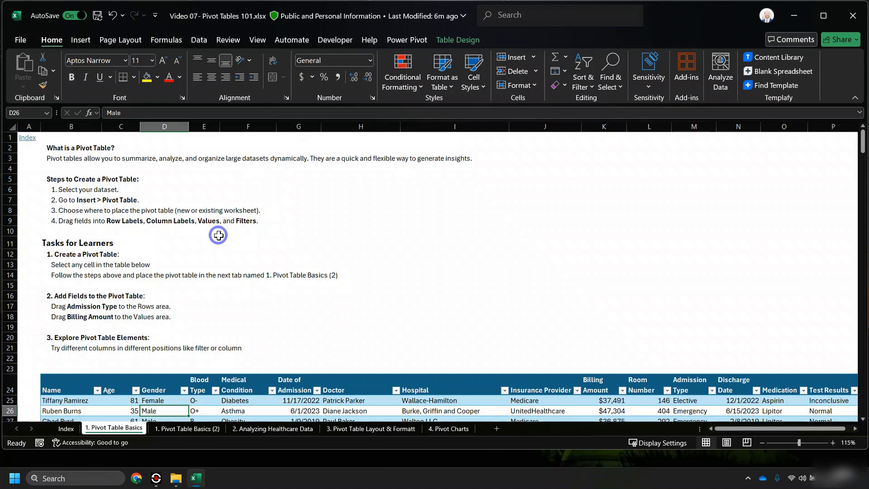
{"action": "left_click", "coordinate": [67, 159]}
- Select a cell inside the healthcare patient table and show the Insert ribbon commands
{"action": "left_click", "coordinate": [391, 218]}
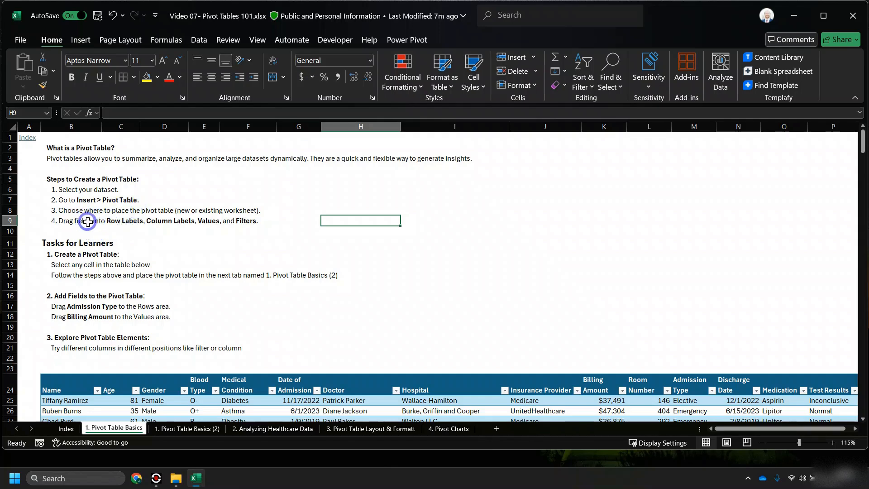
{"action": "scroll", "coordinate": [92, 225], "scroll_direction": "down", "scroll_amount": 2}
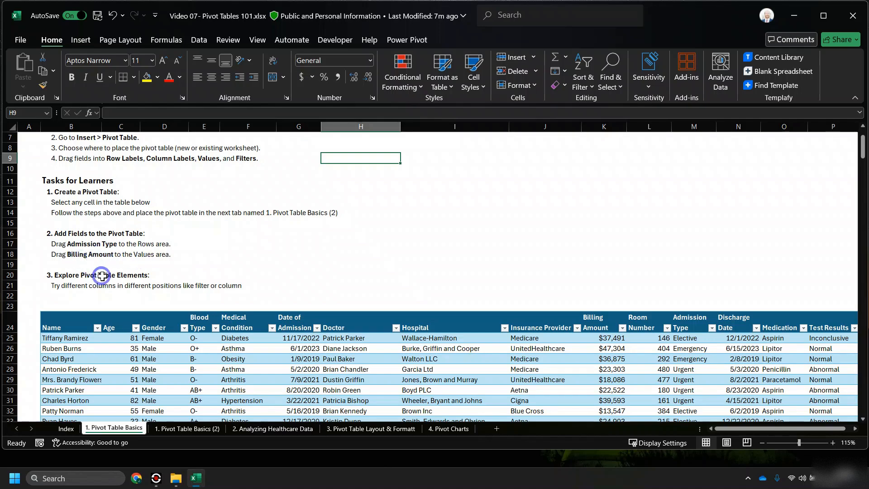
{"action": "scroll", "coordinate": [97, 272], "scroll_direction": "down", "scroll_amount": 1}
{"action": "left_click", "coordinate": [87, 335]}
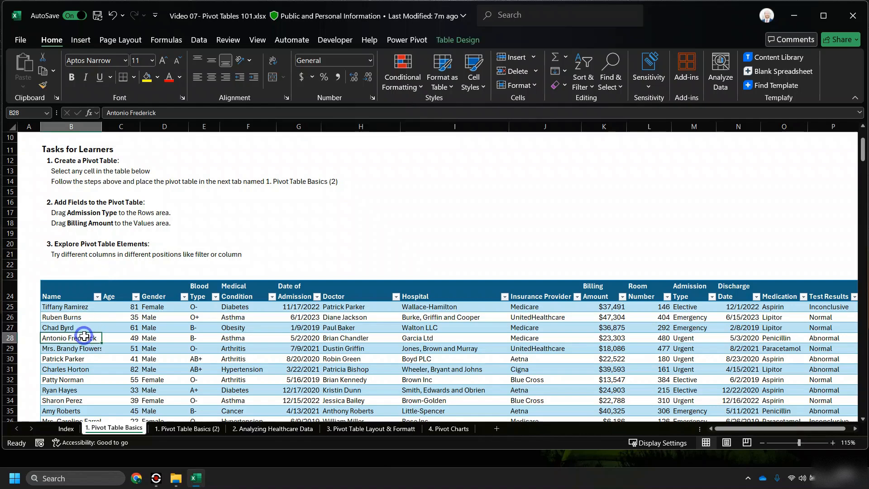
{"action": "scroll", "coordinate": [88, 332], "scroll_direction": "down", "scroll_amount": 1}
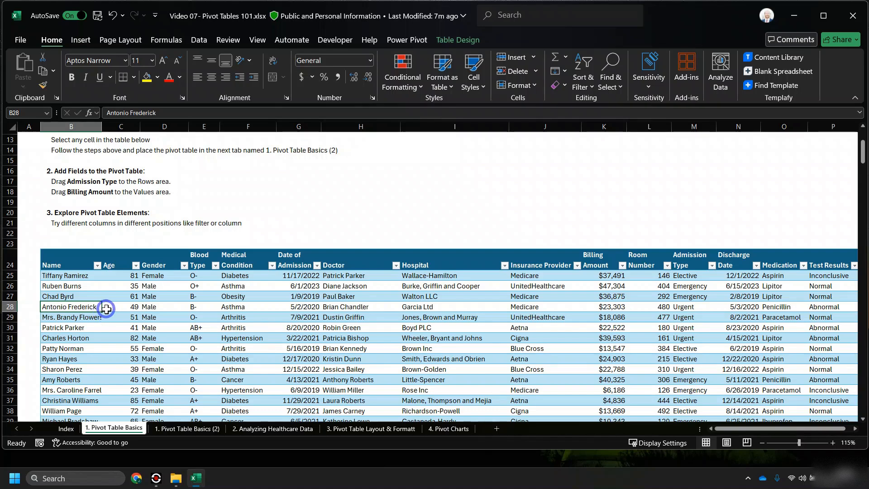
{"action": "scroll", "coordinate": [103, 312], "scroll_direction": "up", "scroll_amount": 2}
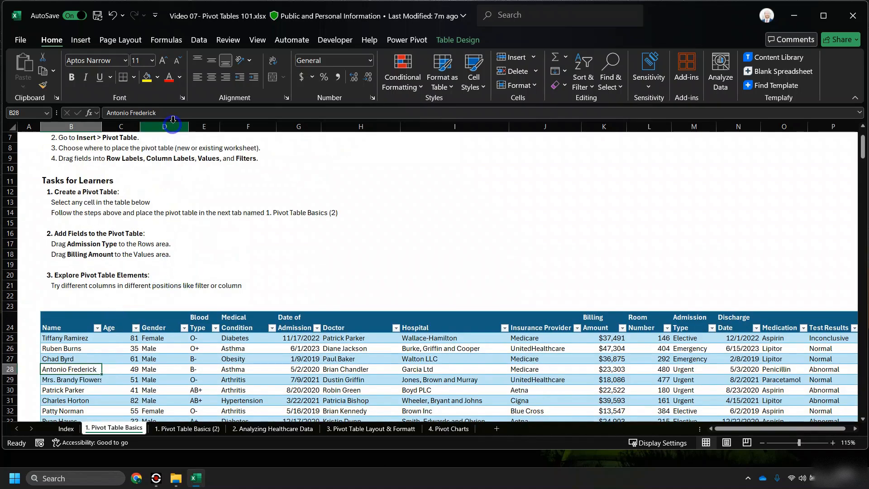
{"action": "left_click", "coordinate": [81, 40]}
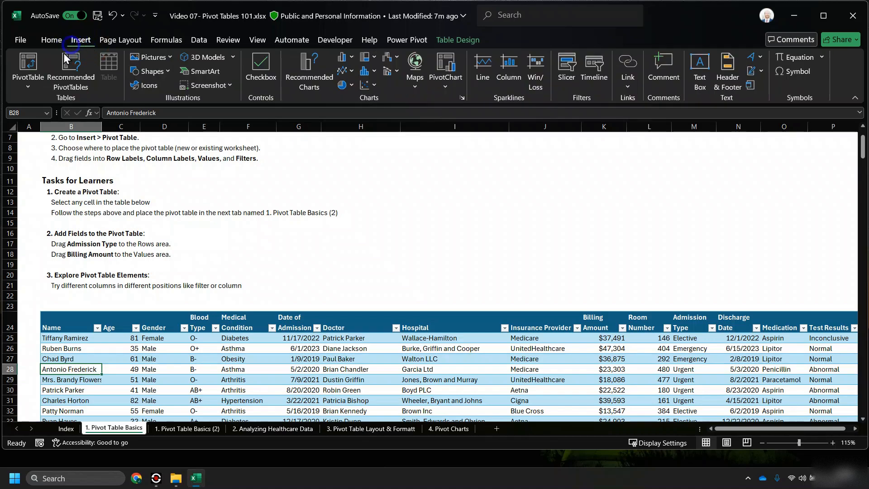
- Insert PivotTable1 from enc_pivot on the existing worksheet at '1. Pivot Table Basics (2)'!$B$3
{"action": "left_click", "coordinate": [31, 86]}
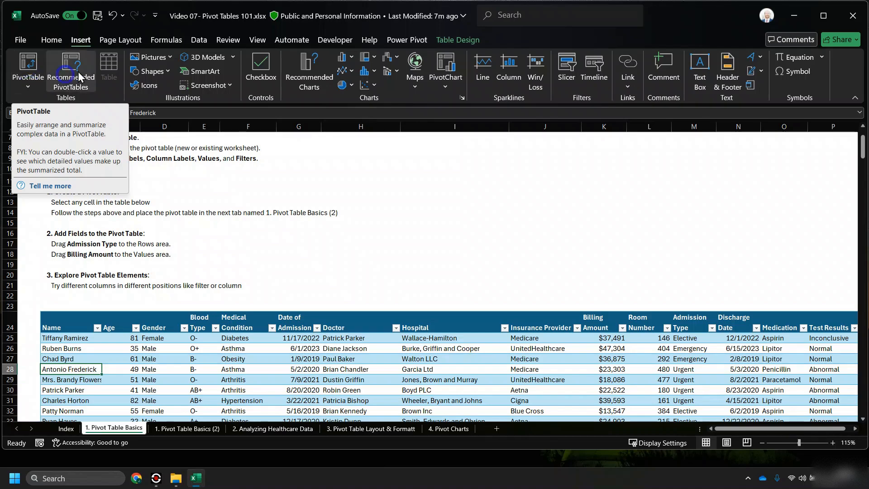
{"action": "left_click", "coordinate": [79, 41]}
{"action": "key", "text": "ctrl"}
{"action": "key", "text": "ctrl"}
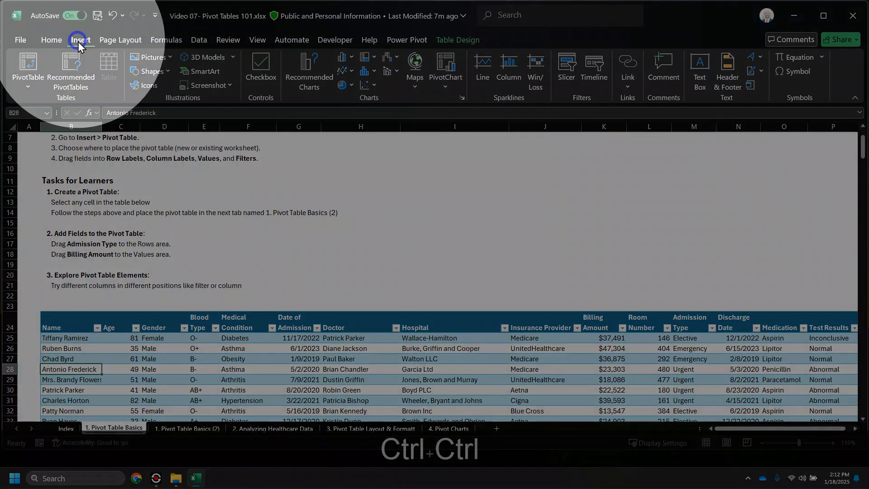
{"action": "left_click", "coordinate": [40, 67]}
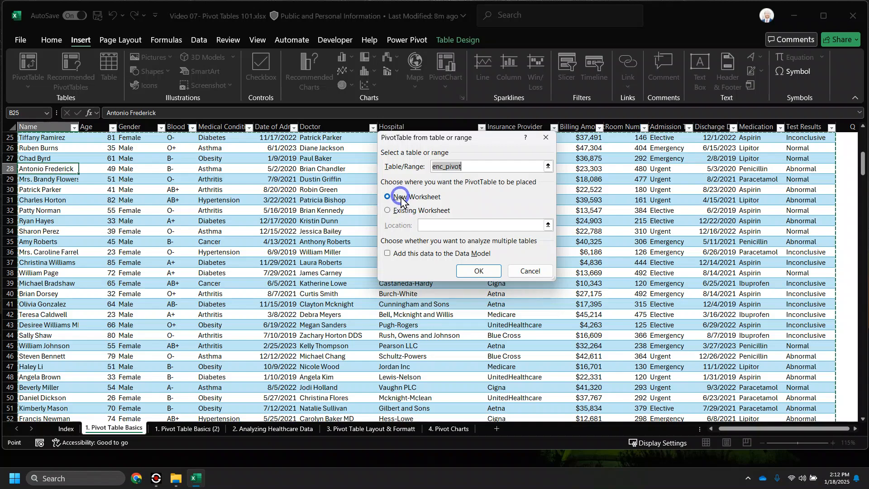
{"action": "left_click", "coordinate": [404, 216]}
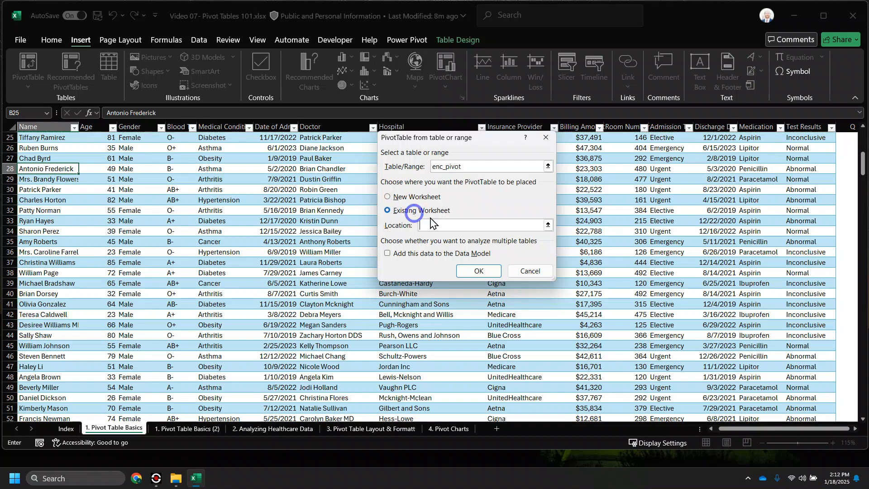
{"action": "left_click", "coordinate": [547, 225]}
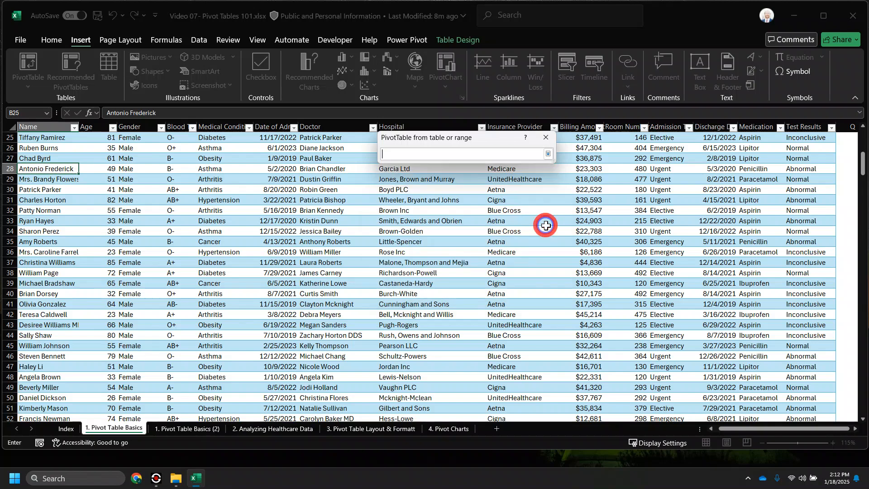
{"action": "left_click", "coordinate": [189, 427]}
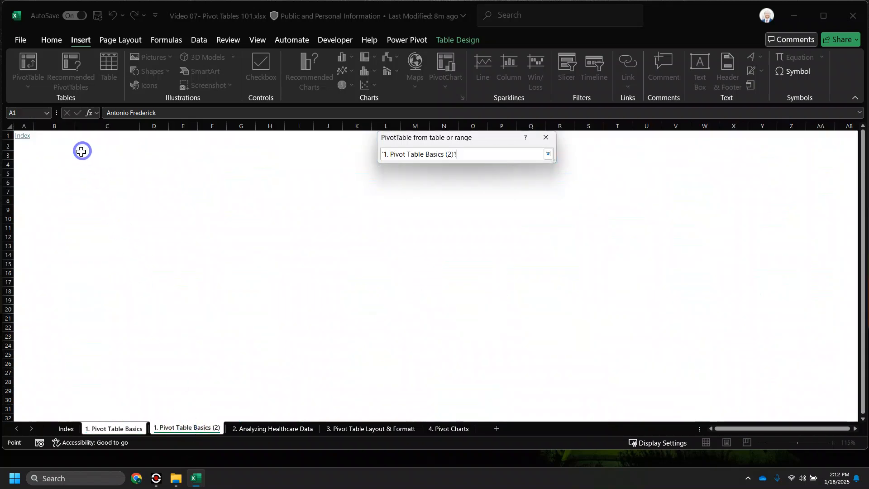
{"action": "left_click", "coordinate": [58, 156]}
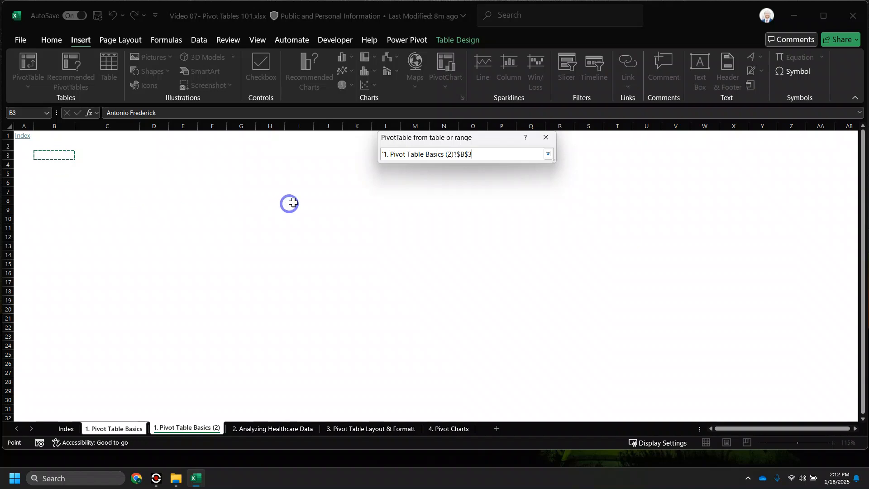
{"action": "left_click", "coordinate": [548, 154]}
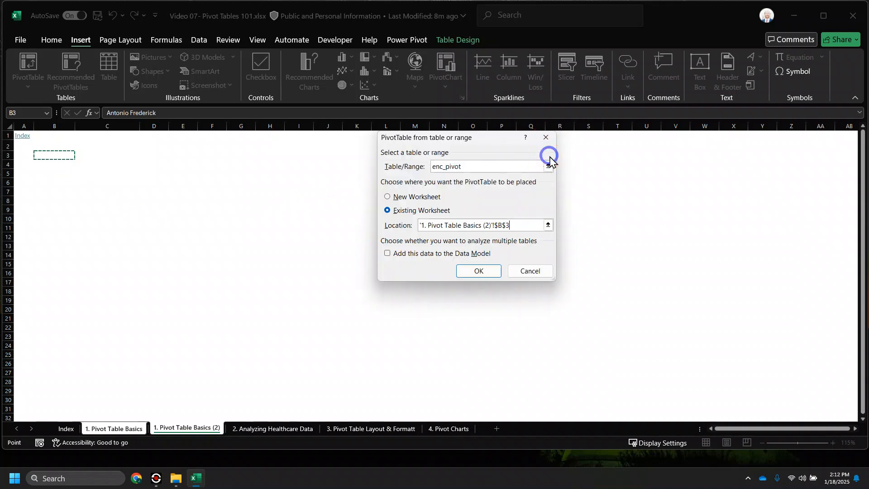
{"action": "left_click", "coordinate": [479, 274]}
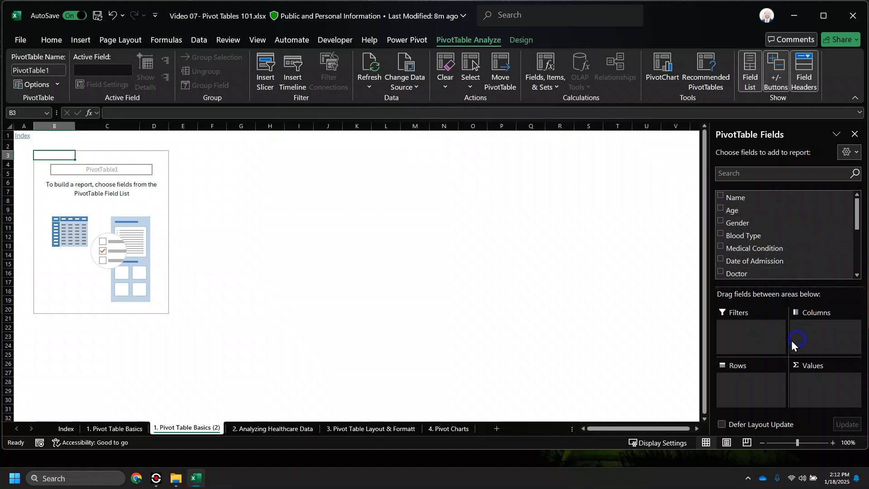
- Put Blood Type in Filters set to A+, and Medical Condition in Rows
{"action": "key", "text": "ctrl"}
{"action": "key", "text": "ctrl"}
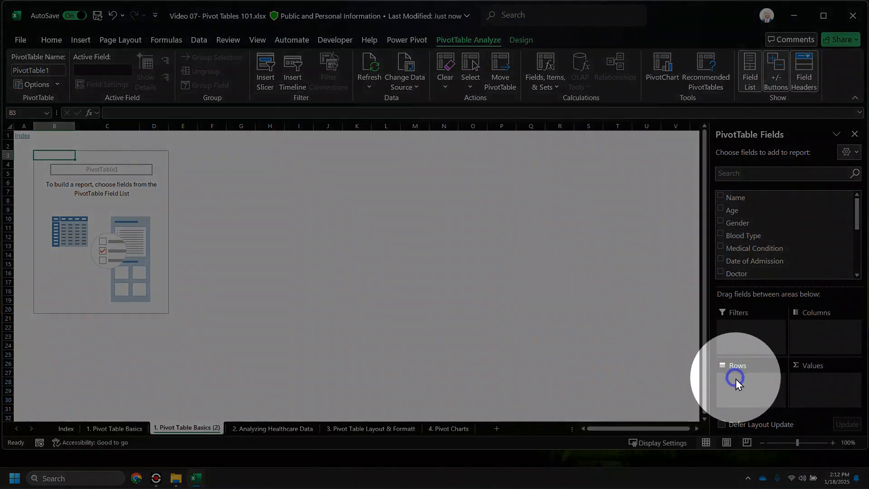
{"action": "left_click", "coordinate": [819, 379]}
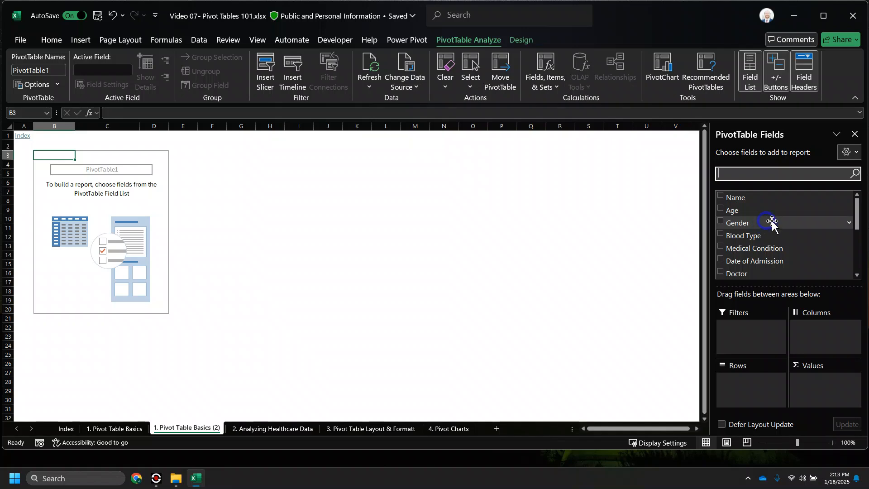
{"action": "left_click", "coordinate": [720, 234]}
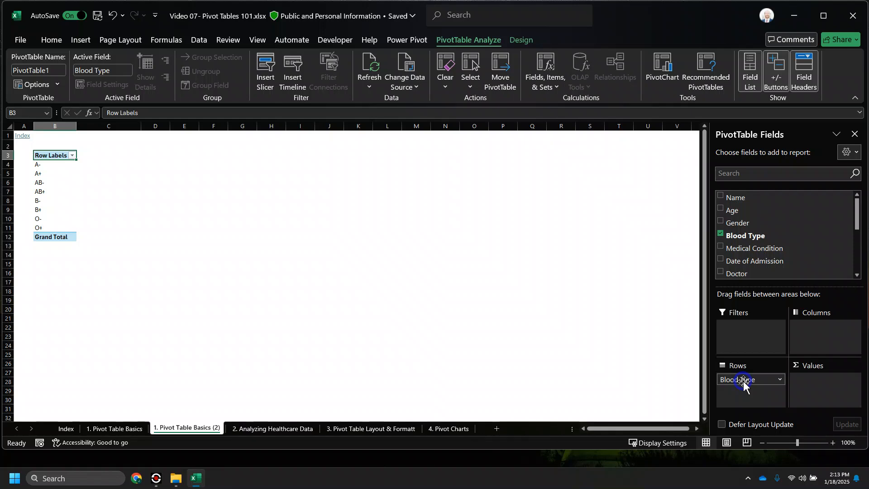
{"action": "left_click_drag", "start_coordinate": [751, 384], "coordinate": [586, 337]}
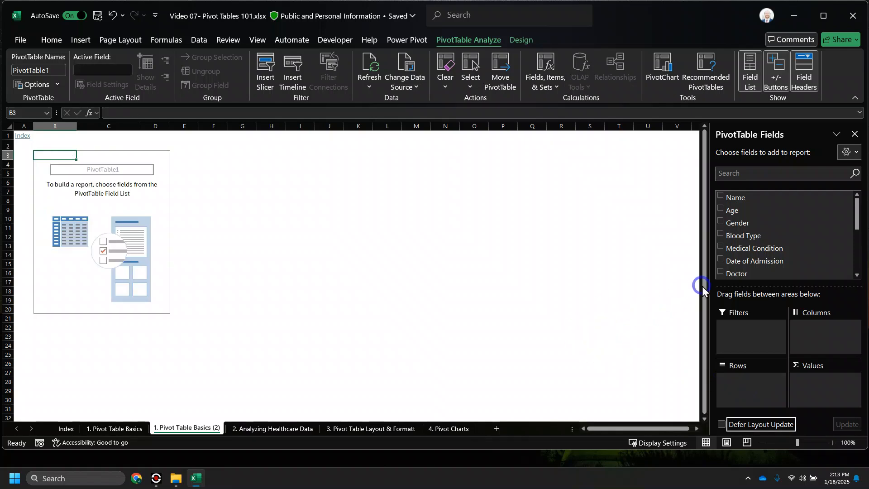
{"action": "left_click_drag", "start_coordinate": [740, 237], "coordinate": [743, 338]}
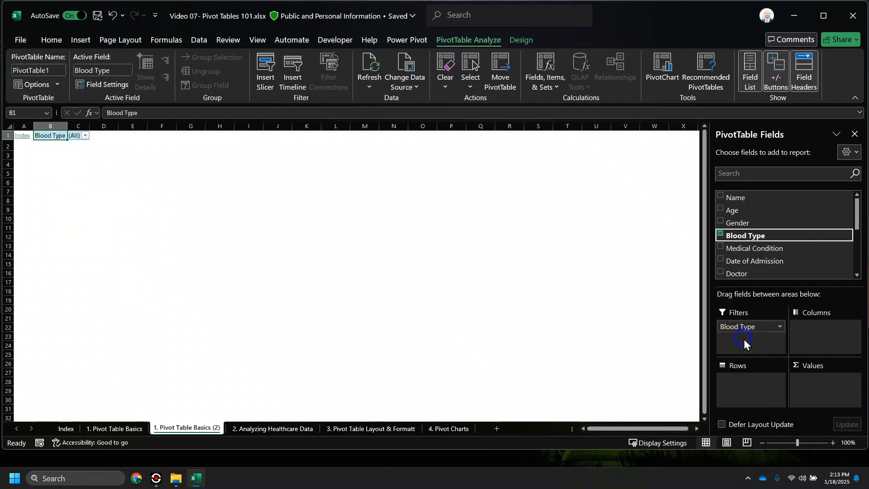
{"action": "left_click", "coordinate": [85, 135]}
{"action": "left_click", "coordinate": [17, 183]}
{"action": "left_click", "coordinate": [100, 256]}
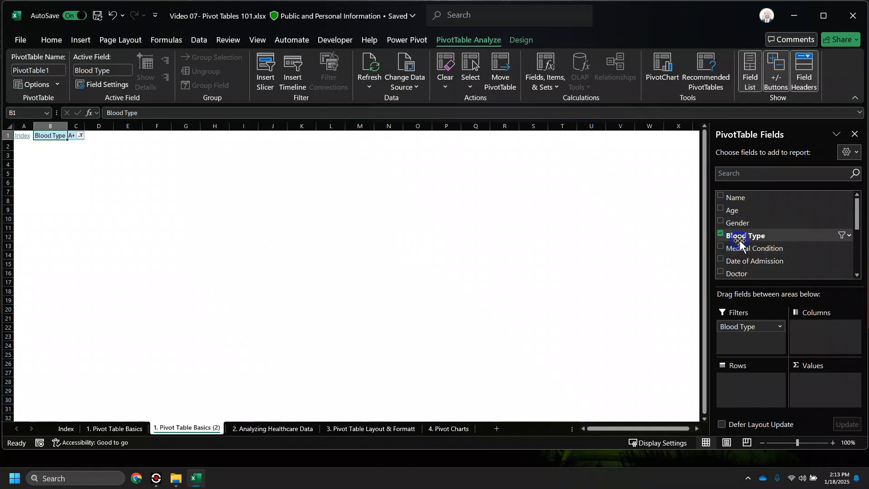
{"action": "left_click_drag", "start_coordinate": [738, 249], "coordinate": [753, 395]}
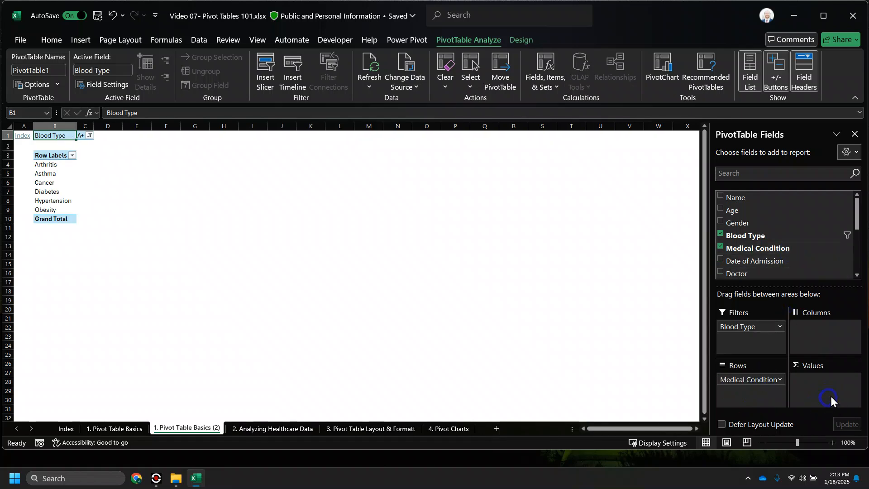
{"action": "scroll", "coordinate": [772, 227], "scroll_direction": "down", "scroll_amount": 3}
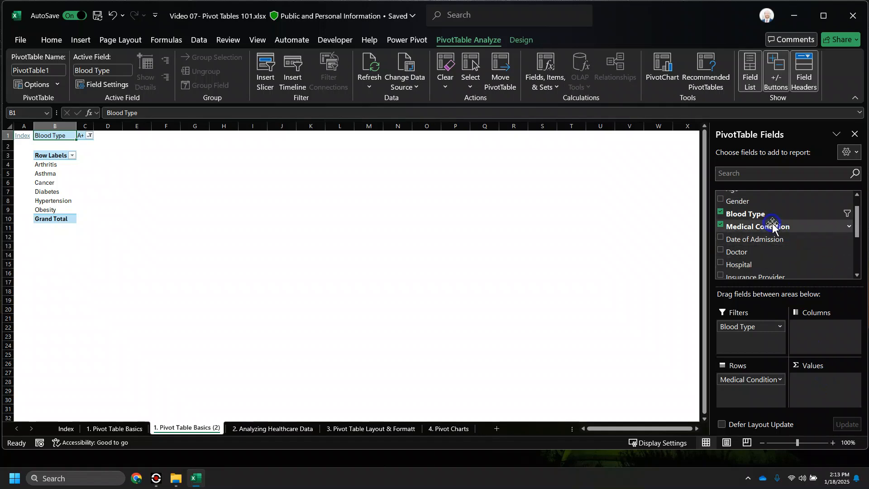
{"action": "scroll", "coordinate": [770, 229], "scroll_direction": "down", "scroll_amount": 1}
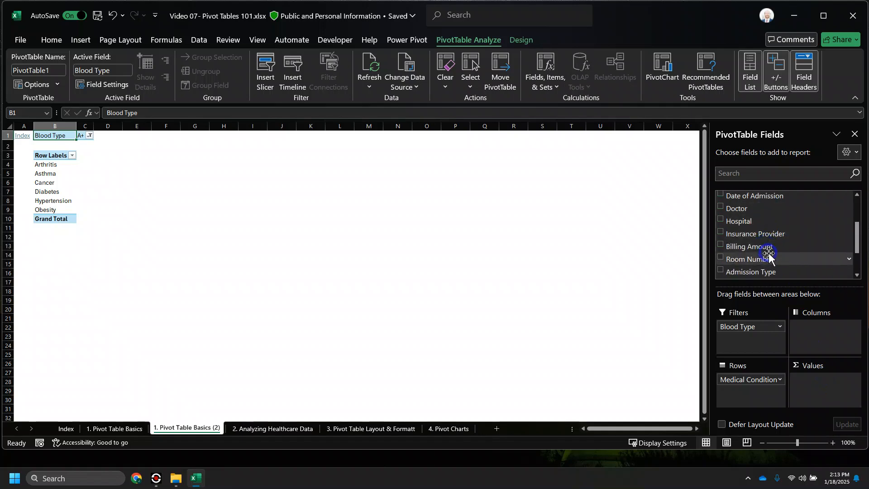
{"action": "left_click_drag", "start_coordinate": [770, 250], "coordinate": [826, 390]}
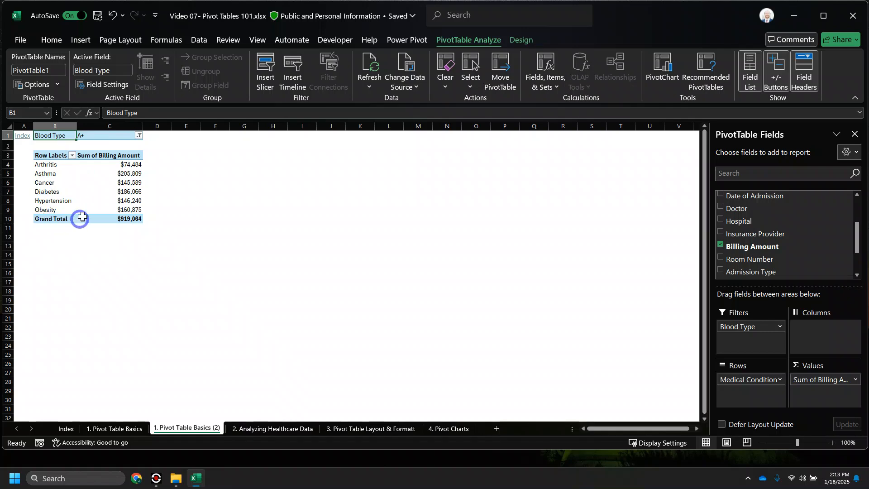
{"action": "left_click_drag", "start_coordinate": [50, 138], "coordinate": [104, 137]}
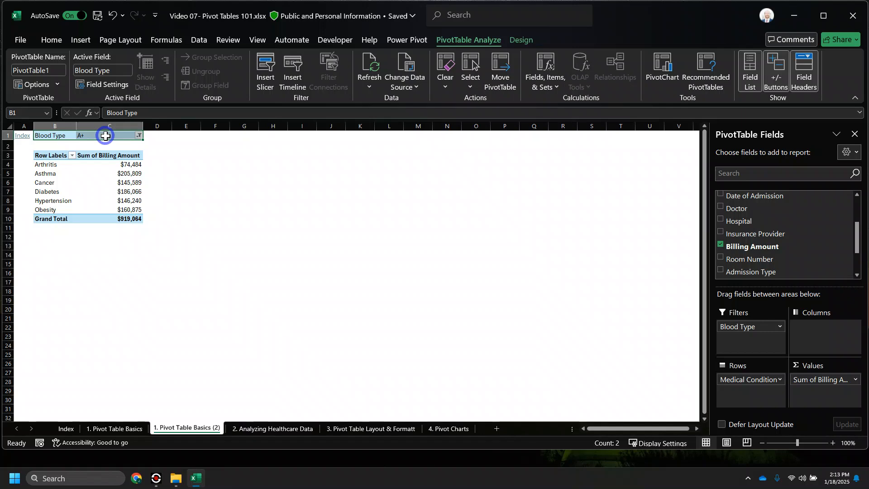
{"action": "left_click", "coordinate": [106, 136]}
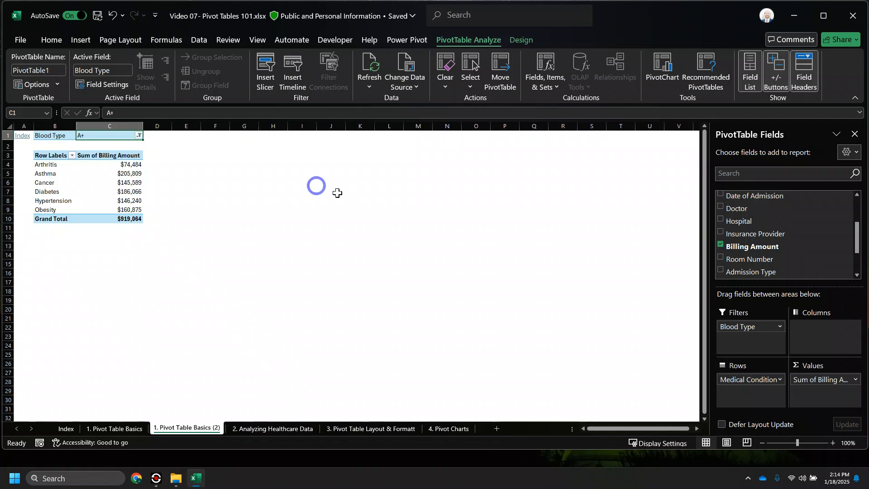
{"action": "scroll", "coordinate": [724, 247], "scroll_direction": "up", "scroll_amount": 2}
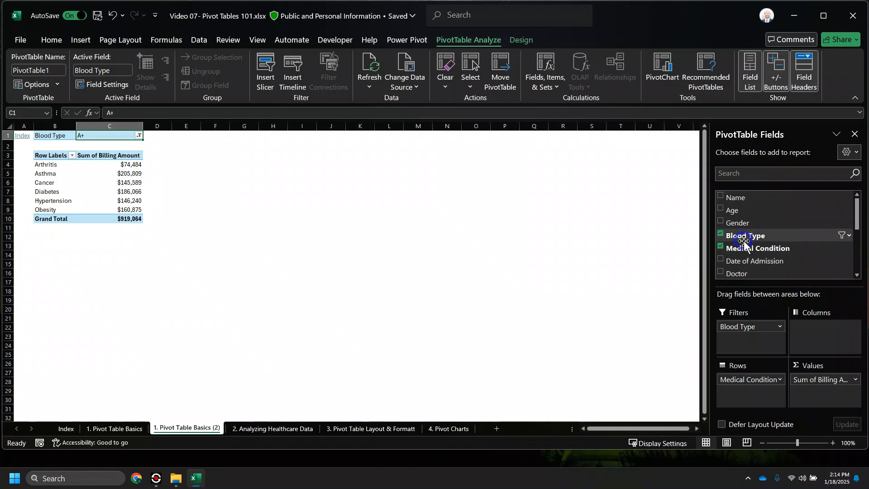
- Try Doctor and Gender as rows, then list Sum of Billing Amount by Age, starting at 19
{"action": "left_click", "coordinate": [720, 246]}
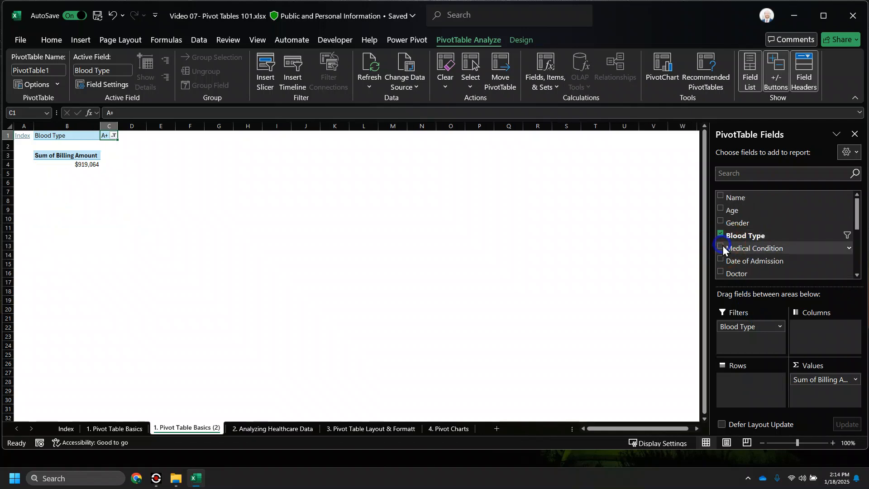
{"action": "left_click", "coordinate": [721, 272]}
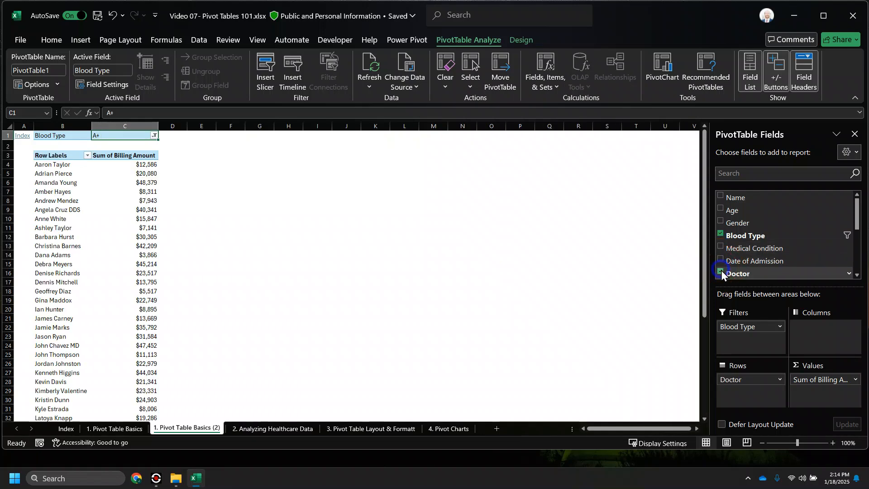
{"action": "left_click", "coordinate": [720, 273]}
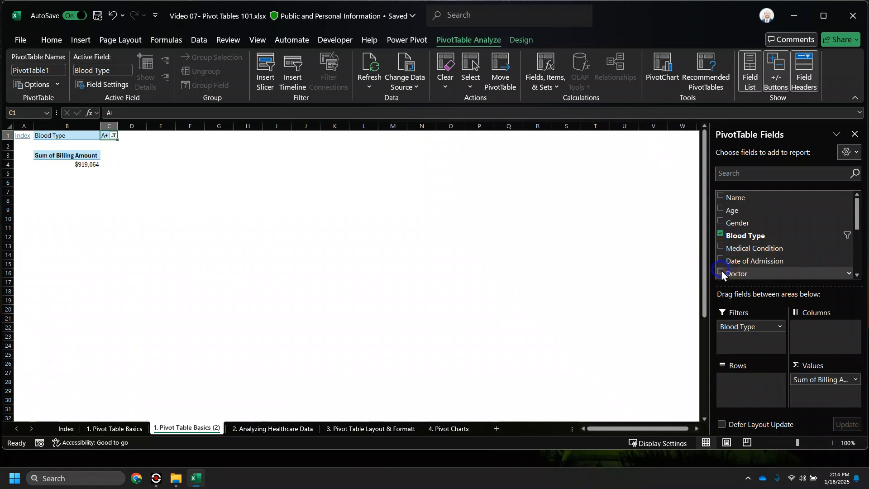
{"action": "left_click", "coordinate": [720, 221]}
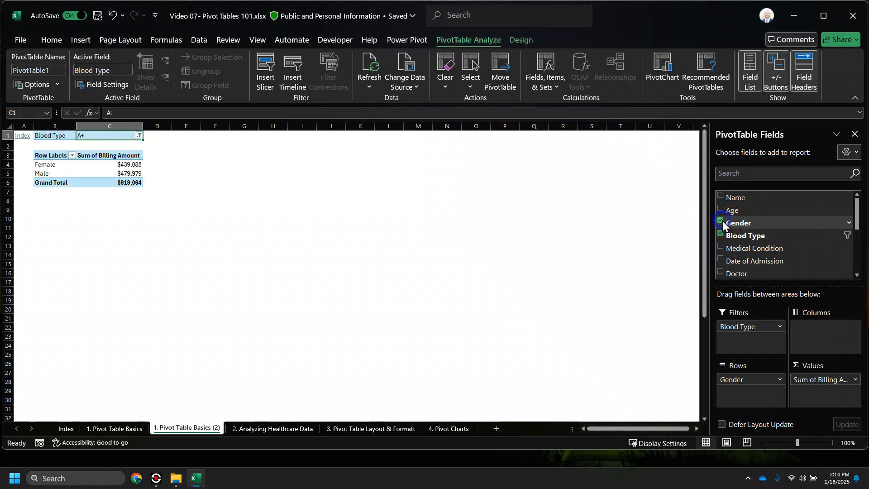
{"action": "left_click", "coordinate": [720, 222]}
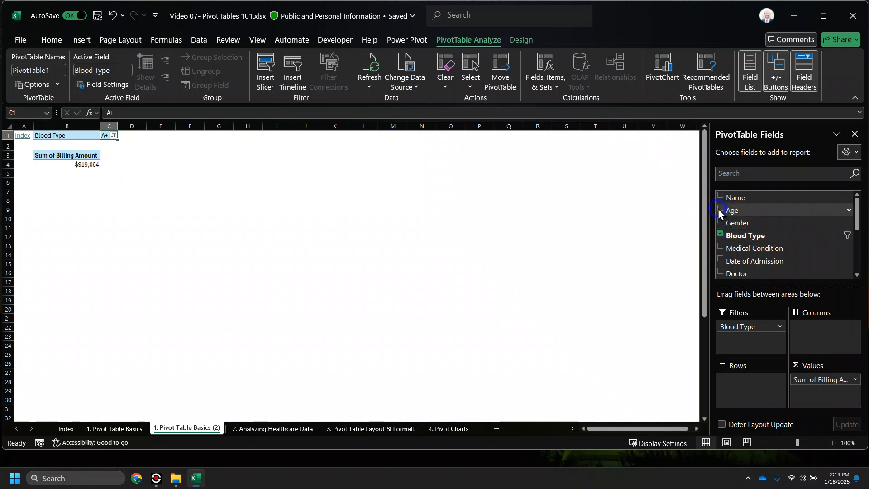
{"action": "left_click", "coordinate": [721, 209]}
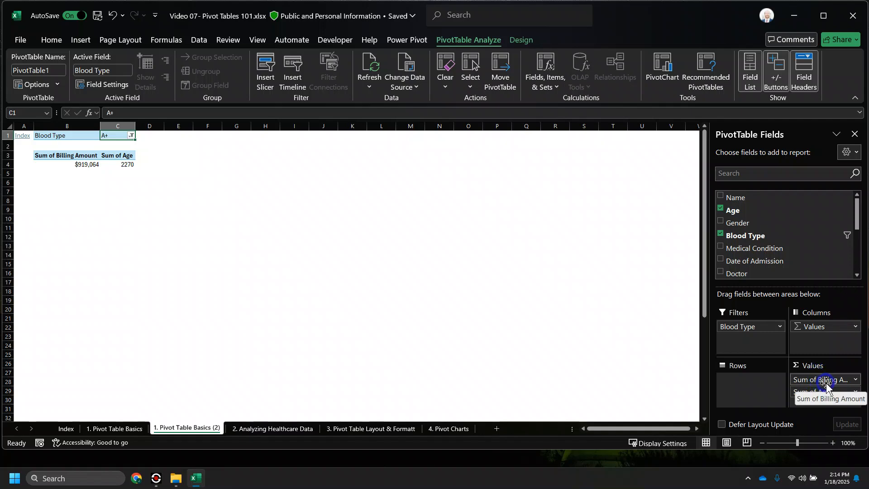
{"action": "left_click_drag", "start_coordinate": [832, 384], "coordinate": [743, 387]}
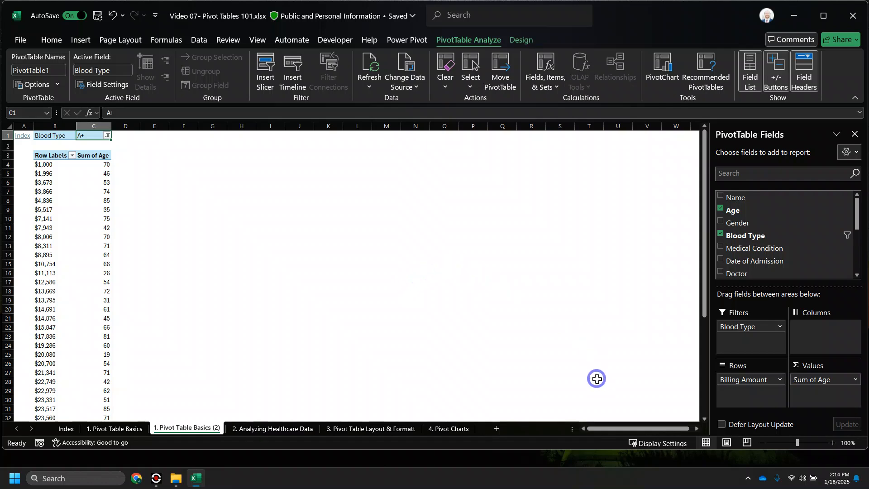
{"action": "mouse_move", "coordinate": [820, 385]}
{"action": "left_mouse_down"}
{"action": "mouse_move", "coordinate": [724, 396]}
{"action": "mouse_move", "coordinate": [754, 385]}
{"action": "mouse_move", "coordinate": [818, 389]}
{"action": "left_mouse_up"}
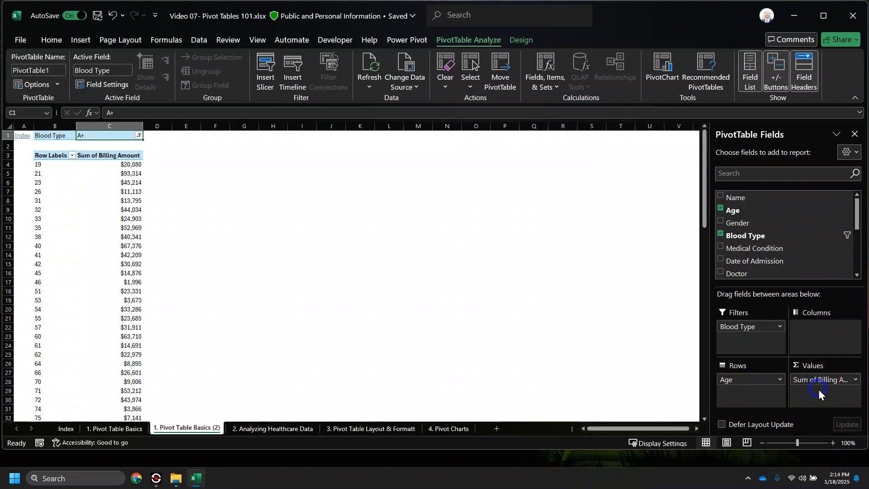
- Group the ages starting at 19, ending at 85, by 10, giving bands 19-28 through 79-88
{"action": "right_click", "coordinate": [42, 182]}
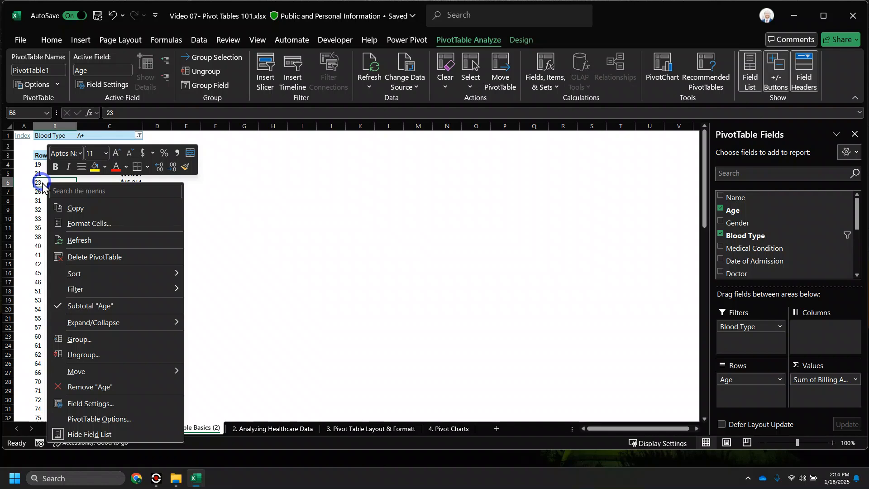
{"action": "left_click", "coordinate": [79, 339]}
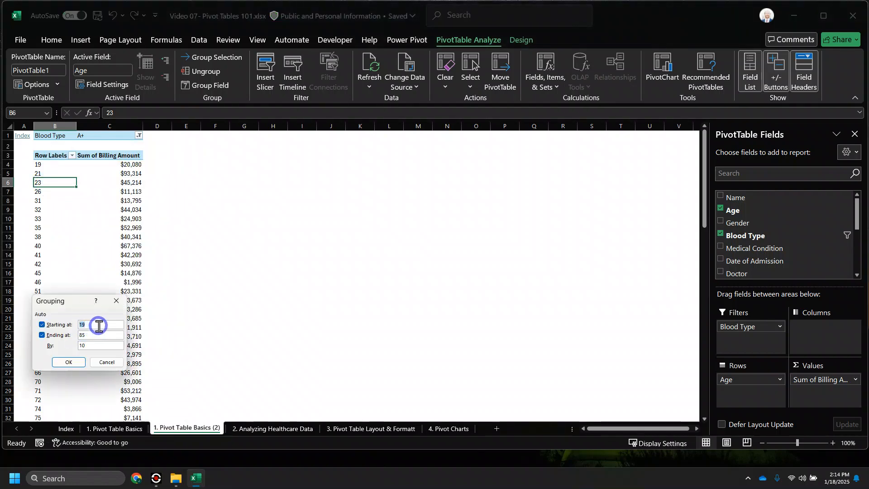
{"action": "left_click", "coordinate": [91, 345]}
{"action": "left_click", "coordinate": [70, 362]}
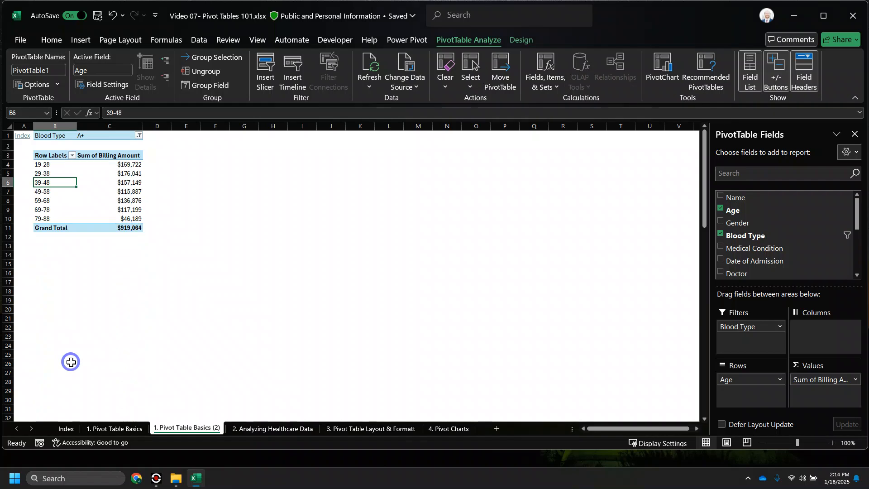
{"action": "left_click", "coordinate": [51, 165]}
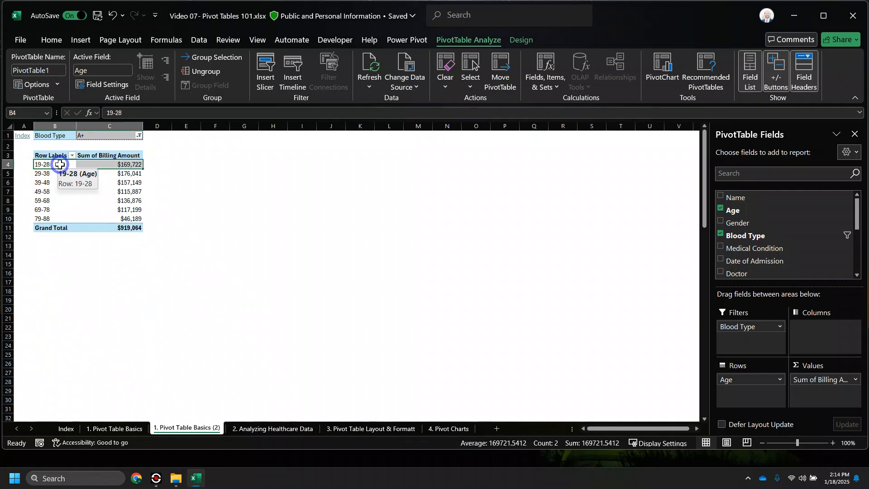
{"action": "left_click", "coordinate": [62, 173]}
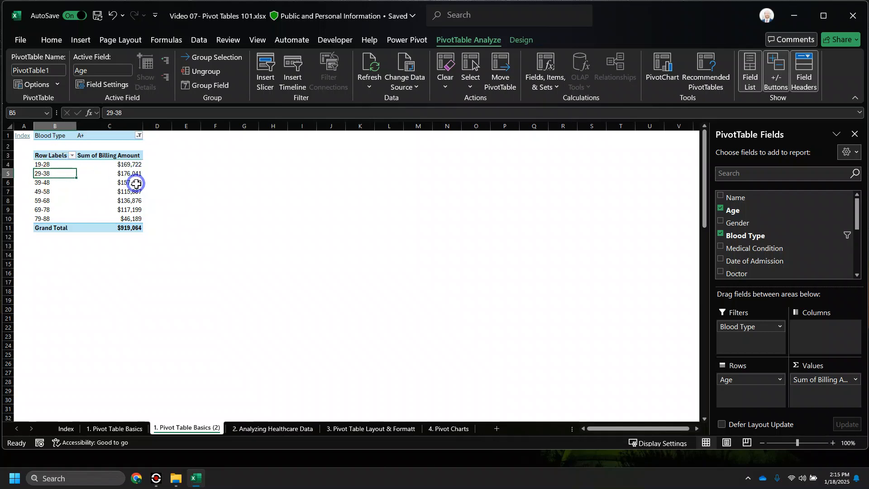
- Undo back to Gender rows (Female $439,085, Male $479,979), then try Blood Type as a column
{"action": "key", "text": "ctrl+z"}
{"action": "key", "text": "ctrl+z"}
{"action": "key", "text": "ctrl+z"}
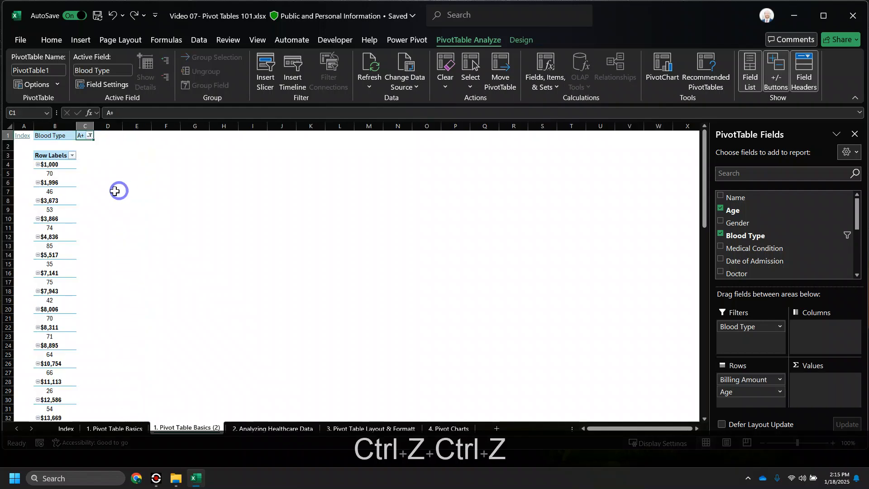
{"action": "key", "text": "ctrl+z"}
{"action": "key", "text": "ctrl+z"}
{"action": "key", "text": "ctrl+z"}
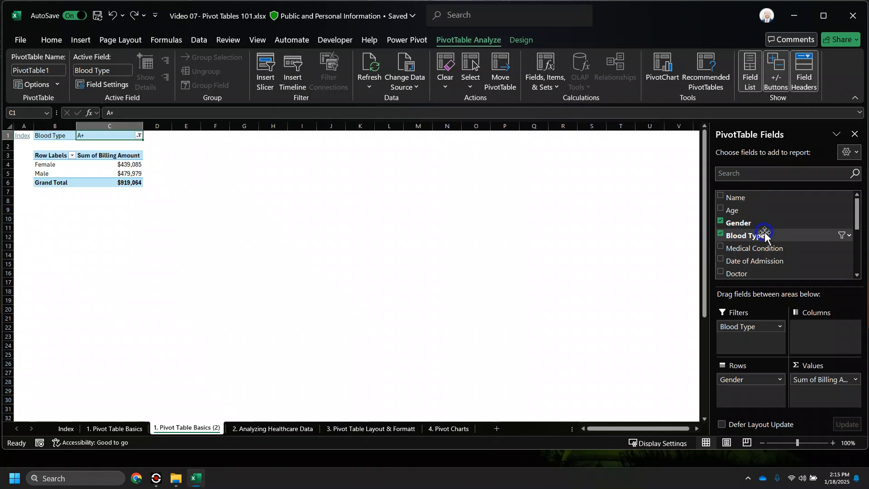
{"action": "left_click_drag", "start_coordinate": [766, 236], "coordinate": [810, 337]}
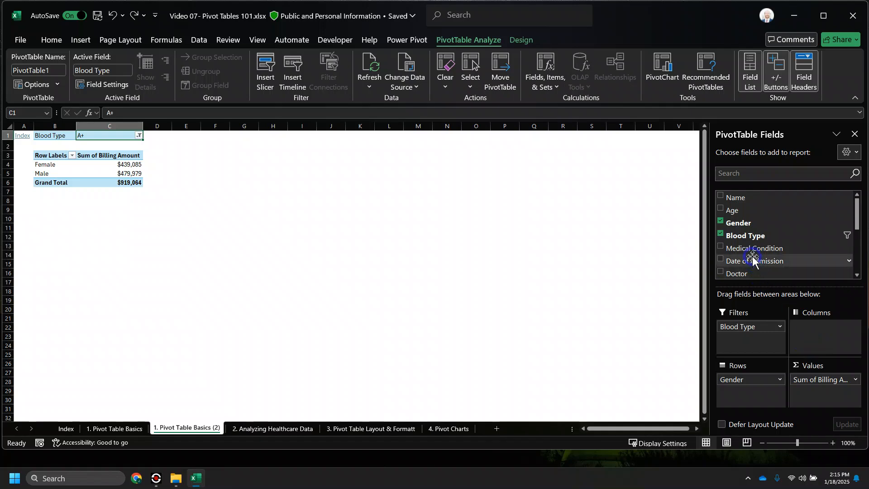
- Add Medical Condition as columns and check totals like Female Cancer $39,407 and Male Cancer $106,182
{"action": "left_click_drag", "start_coordinate": [752, 250], "coordinate": [825, 345]}
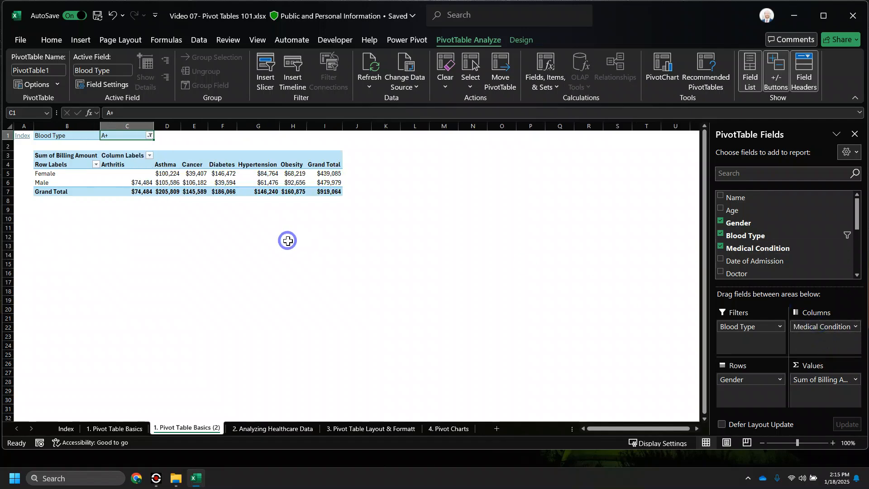
{"action": "left_click_drag", "start_coordinate": [61, 135], "coordinate": [134, 137]}
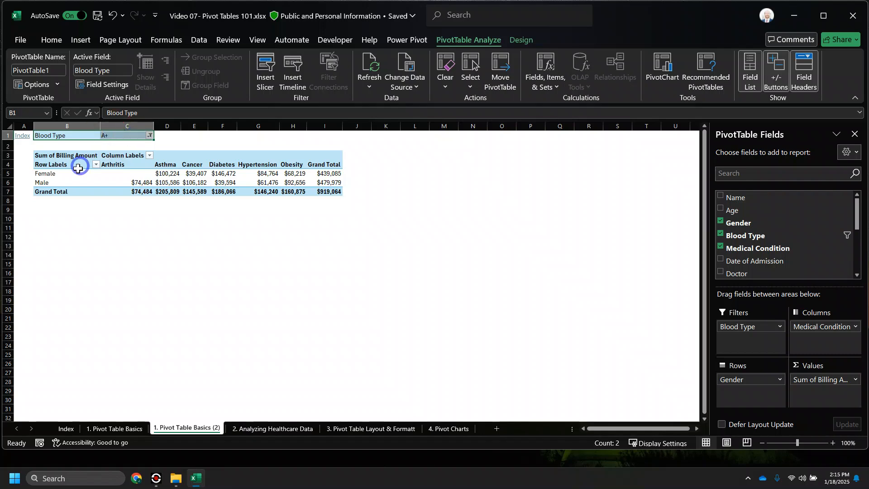
{"action": "left_click", "coordinate": [58, 174]}
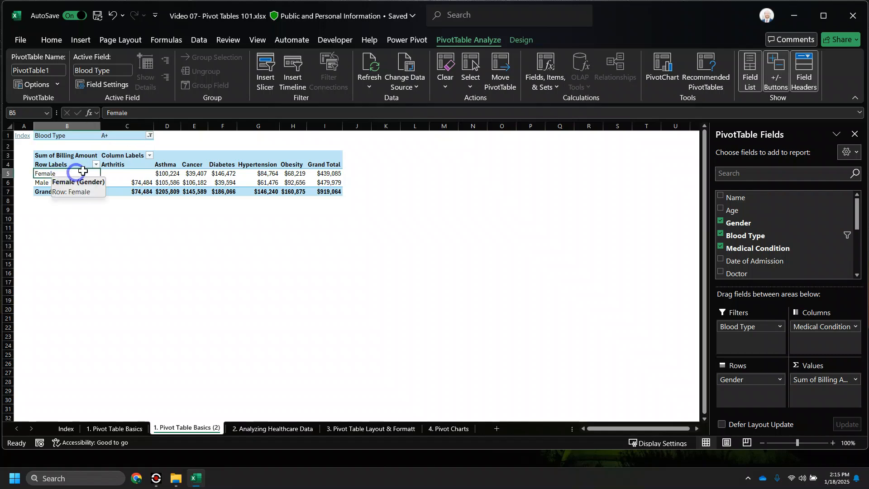
{"action": "left_click", "coordinate": [166, 172]}
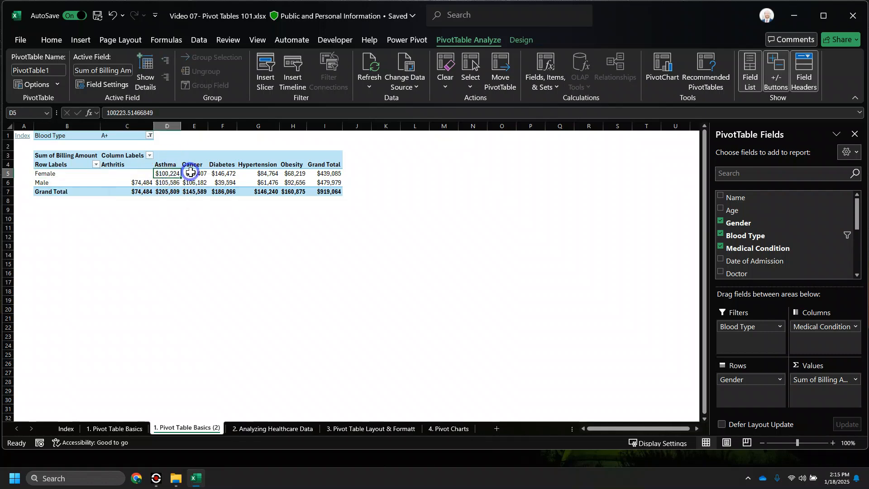
{"action": "left_click", "coordinate": [195, 173]}
{"action": "left_click", "coordinate": [220, 218]}
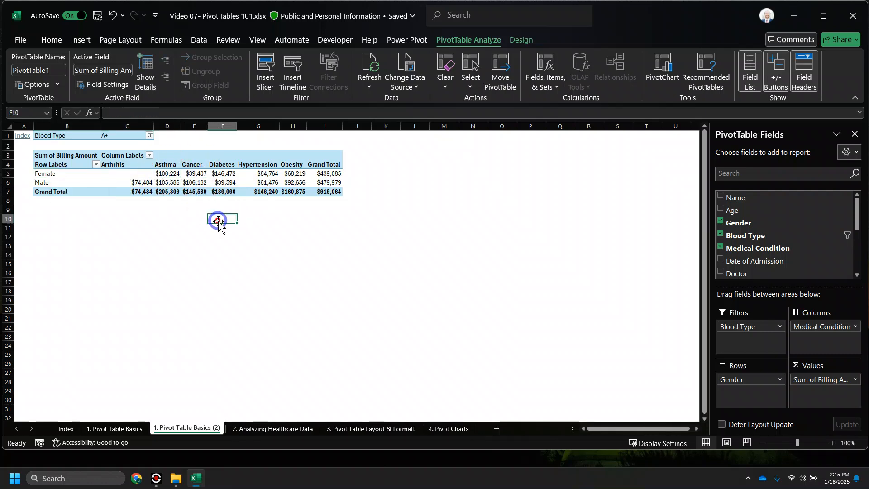
{"action": "left_click_drag", "start_coordinate": [195, 174], "coordinate": [198, 183]}
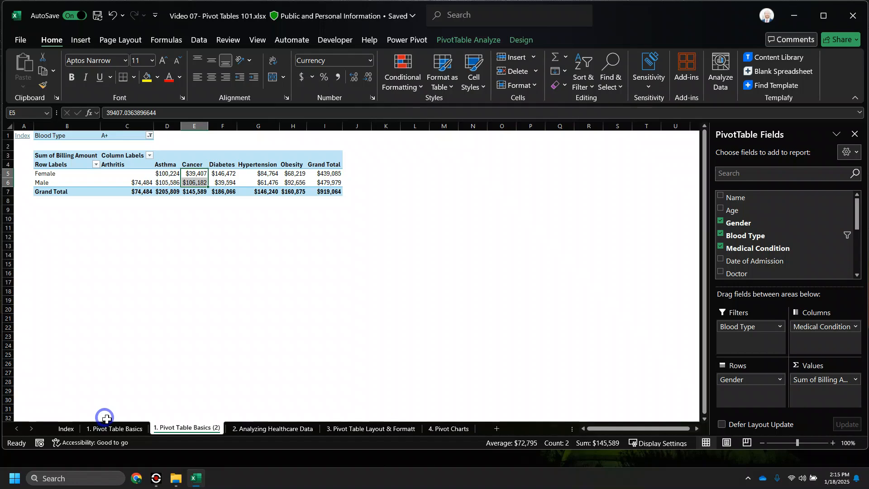
- Check the extent of the patient table on 1. Pivot Table Basics, then return to the pivot
{"action": "left_click", "coordinate": [111, 428]}
{"action": "left_click", "coordinate": [99, 377]}
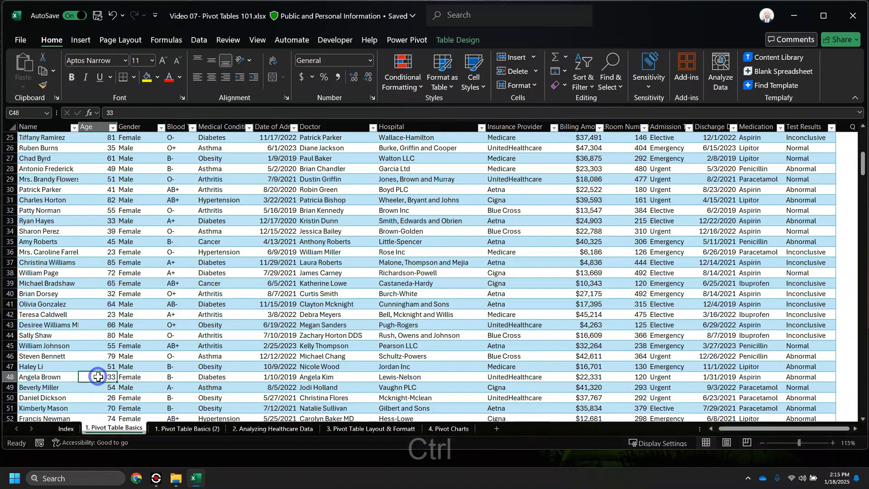
{"action": "key", "text": "ctrl+Left"}
{"action": "key", "text": "ctrl+Down"}
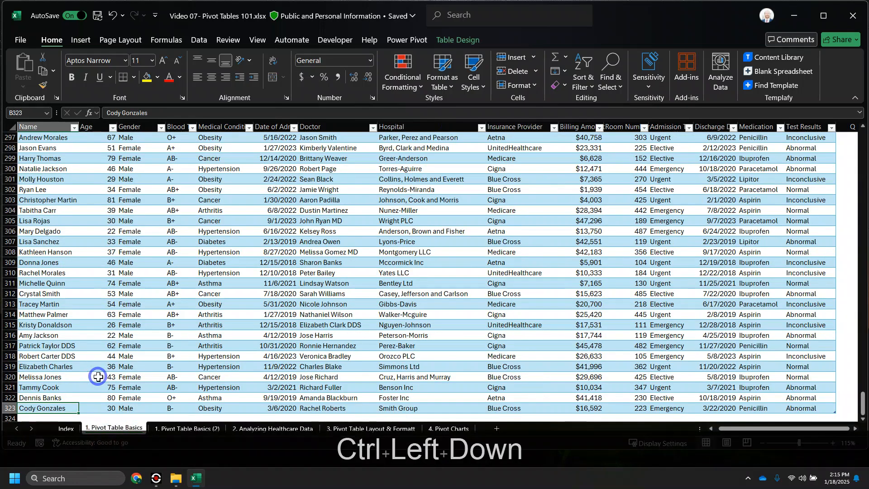
{"action": "key", "text": "ctrl+Up"}
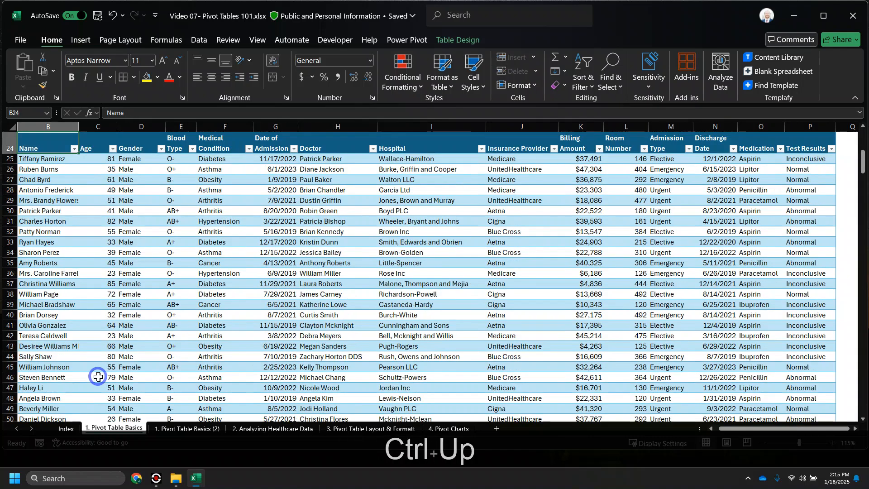
{"action": "scroll", "coordinate": [98, 377], "scroll_direction": "up", "scroll_amount": 8}
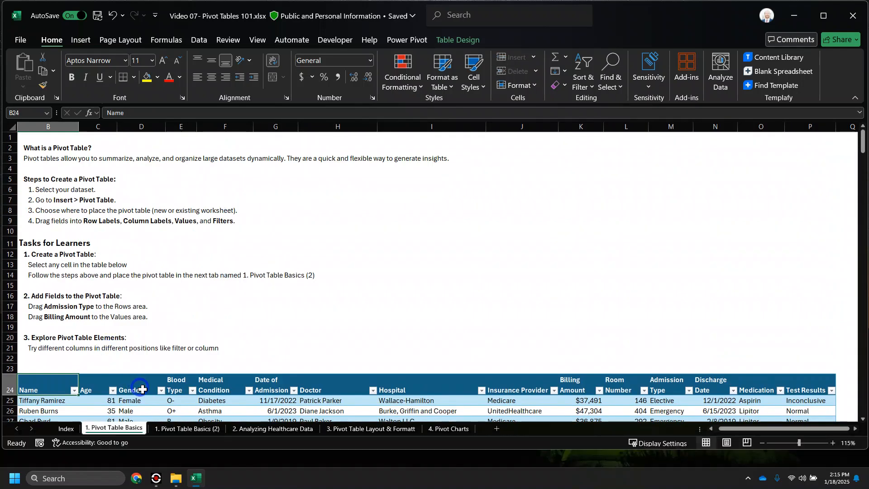
{"action": "left_click", "coordinate": [187, 429]}
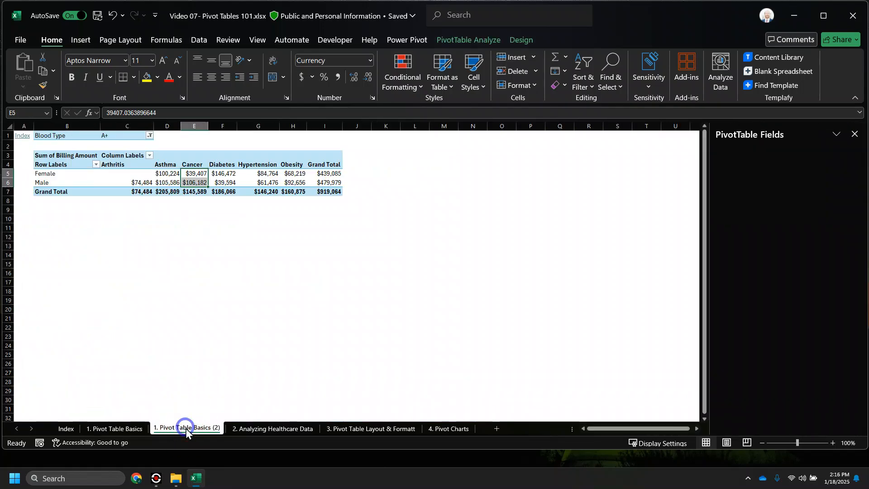
{"action": "left_click", "coordinate": [193, 173]}
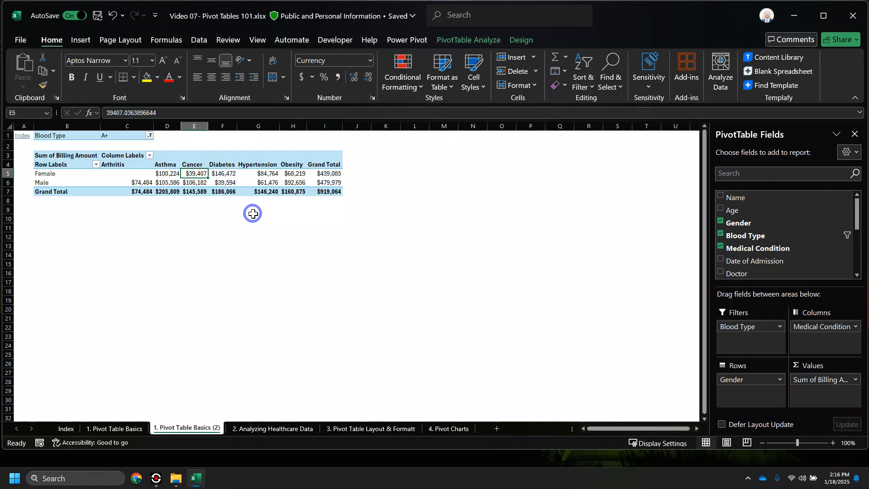
- Review the pivot table task instructions, then move to the 2. Analyzing Healthcare Data sheet
{"action": "left_click", "coordinate": [128, 429]}
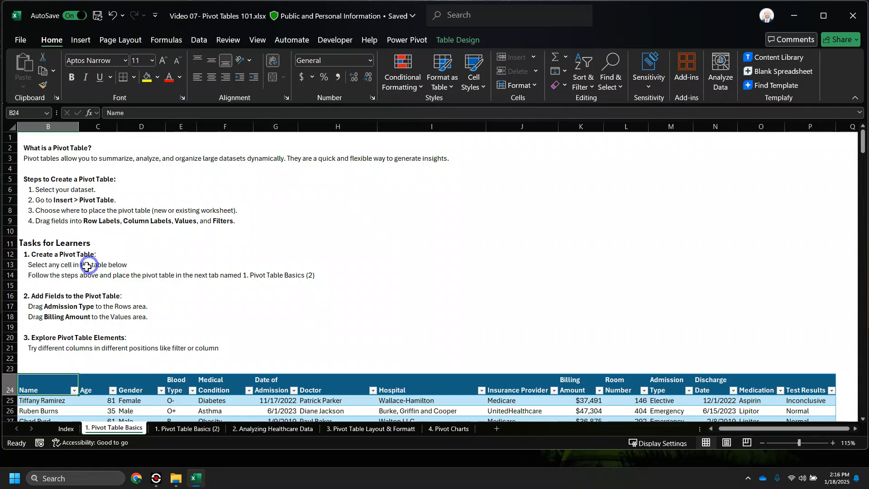
{"action": "left_click", "coordinate": [64, 265]}
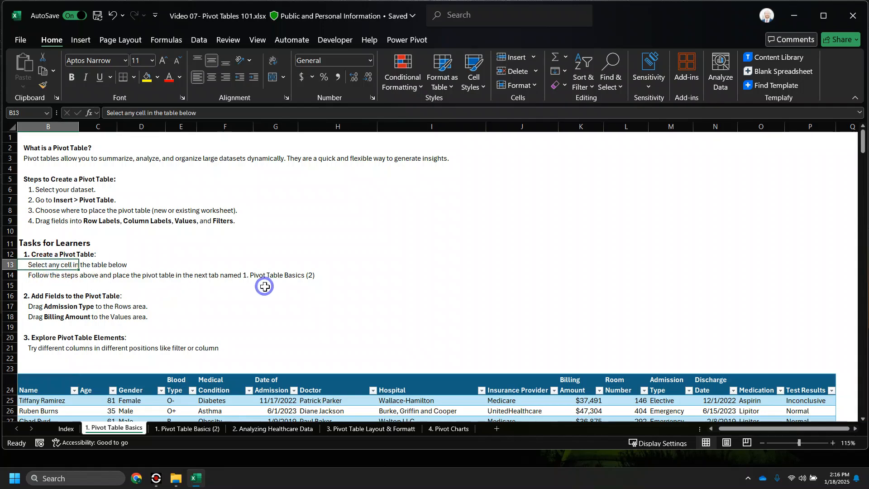
{"action": "key", "text": "Down"}
{"action": "key", "text": "Down"}
{"action": "key", "text": "Down"}
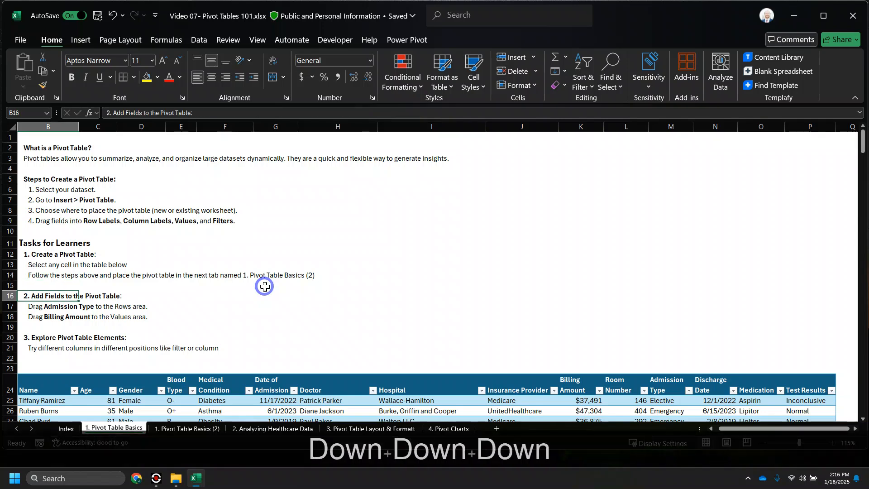
{"action": "key", "text": "Down"}
{"action": "key", "text": "Down"}
{"action": "key", "text": "Down"}
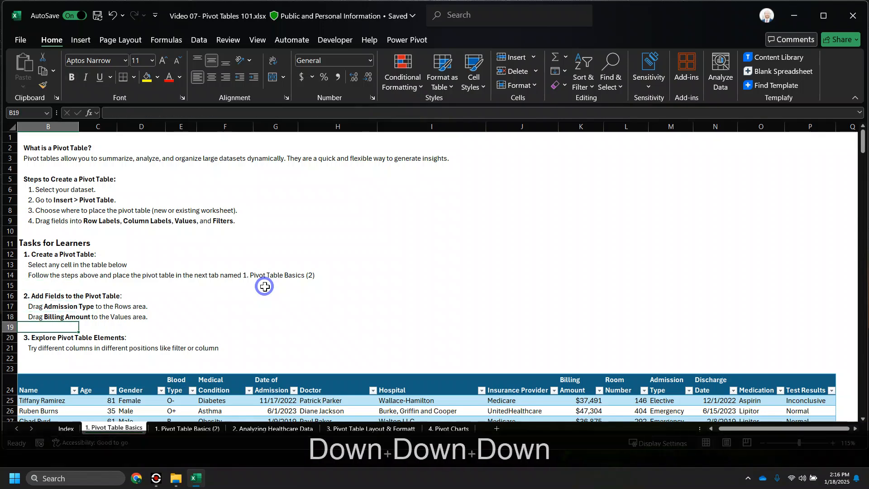
{"action": "left_click", "coordinate": [271, 429]}
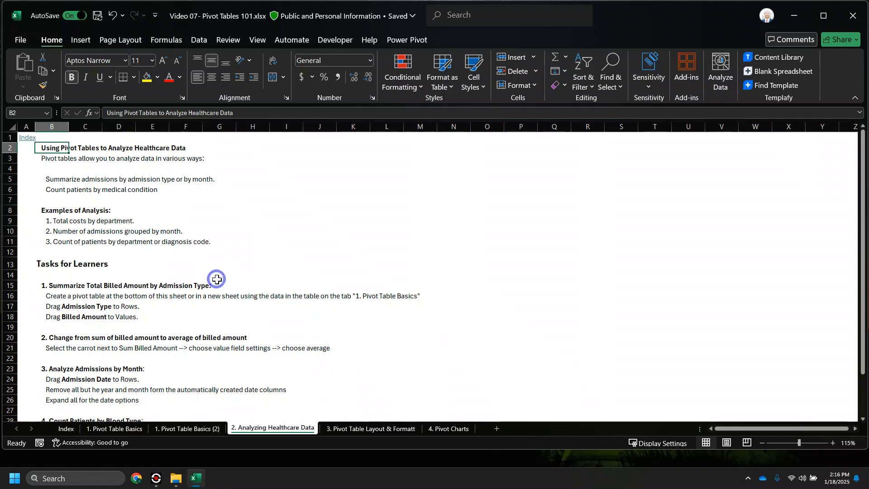
- Mark task 1 on summarizing billed amount (B15:B18), then return to the 1. Pivot Table Basics (2) pivot
{"action": "scroll", "coordinate": [195, 280], "scroll_direction": "down", "scroll_amount": 1}
{"action": "scroll", "coordinate": [184, 282], "scroll_direction": "down", "scroll_amount": 2}
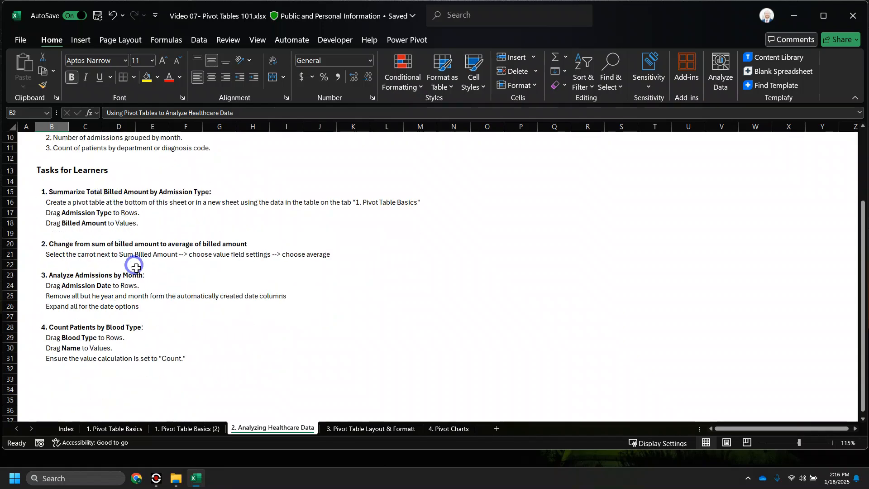
{"action": "scroll", "coordinate": [171, 227], "scroll_direction": "up", "scroll_amount": 3}
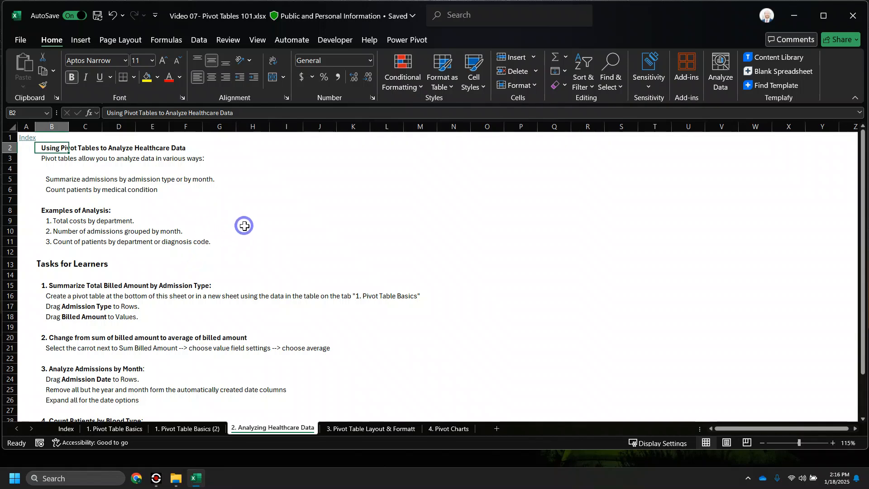
{"action": "left_click", "coordinate": [55, 288]}
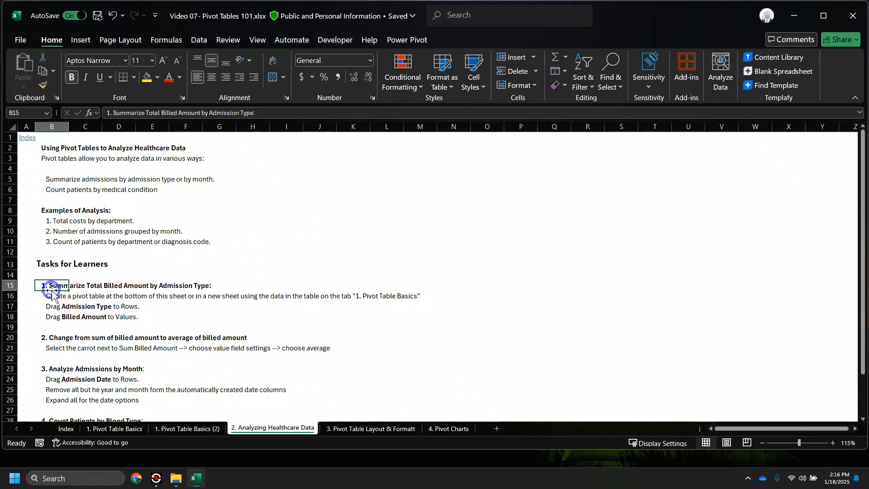
{"action": "left_click_drag", "start_coordinate": [47, 286], "coordinate": [66, 314]}
{"action": "left_click", "coordinate": [186, 428]}
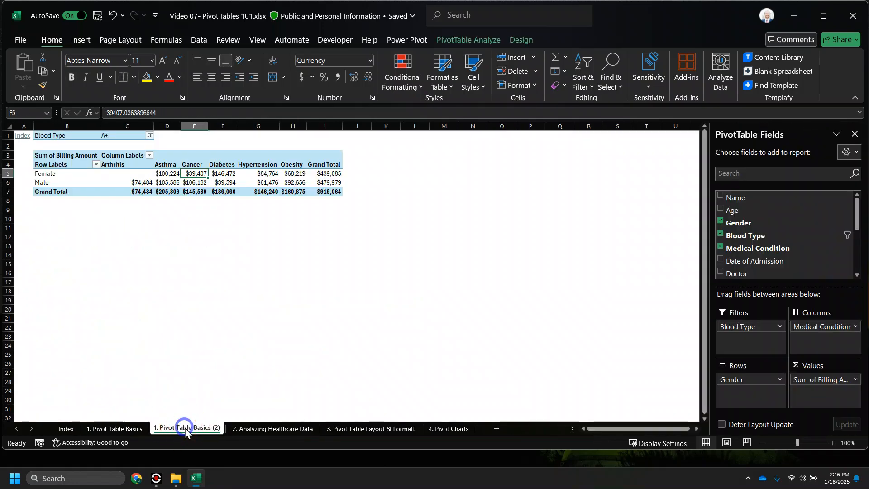
- Remove Medical Condition, Blood Type and Gender from the pivot layout
{"action": "left_click_drag", "start_coordinate": [822, 331], "coordinate": [593, 345]}
{"action": "left_click_drag", "start_coordinate": [757, 330], "coordinate": [634, 313]}
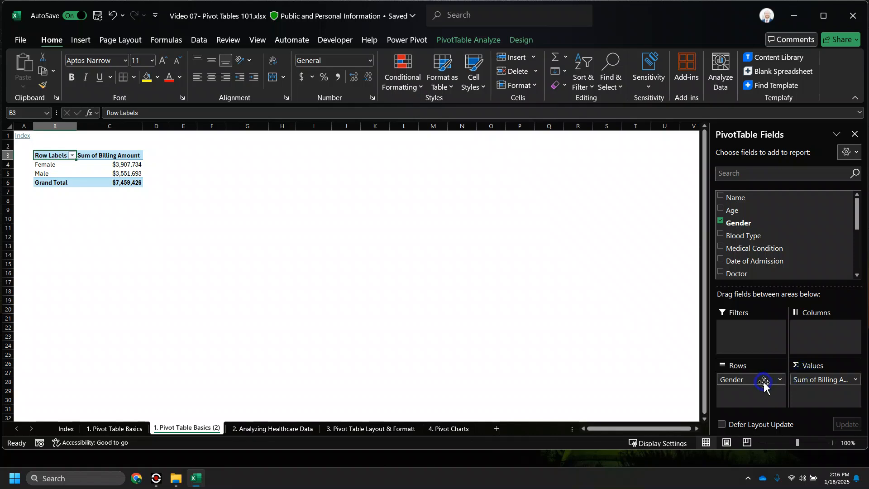
{"action": "left_click_drag", "start_coordinate": [747, 379], "coordinate": [612, 337]}
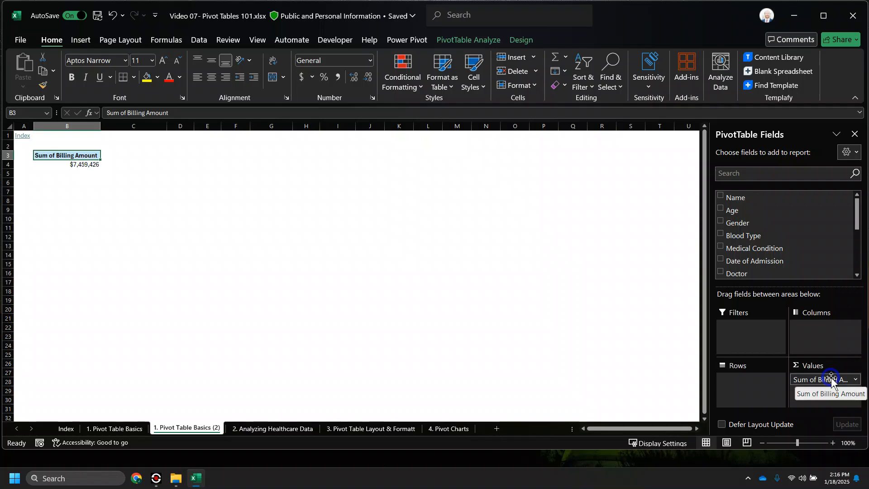
{"action": "left_click", "coordinate": [277, 428]}
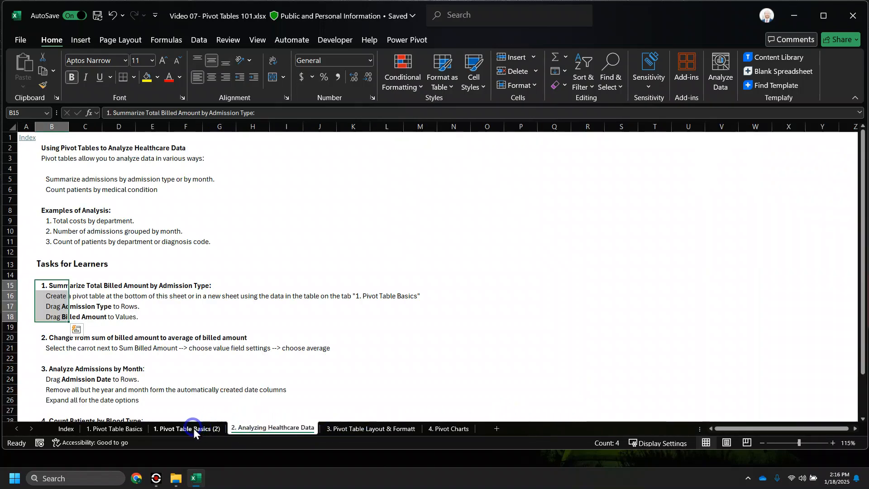
{"action": "left_click", "coordinate": [193, 428]}
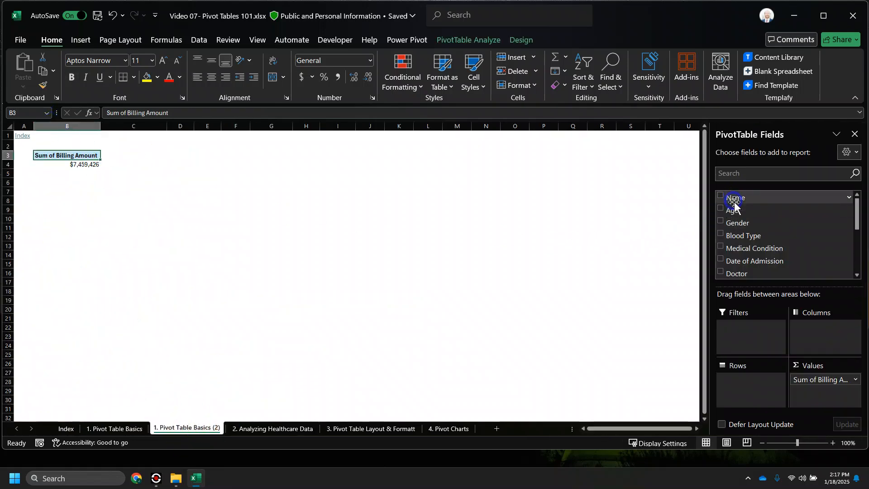
- Search the field list for 'ad' and add Admission Type to the pivot rows
{"action": "scroll", "coordinate": [762, 239], "scroll_direction": "down", "scroll_amount": 3}
{"action": "scroll", "coordinate": [764, 245], "scroll_direction": "down", "scroll_amount": 1}
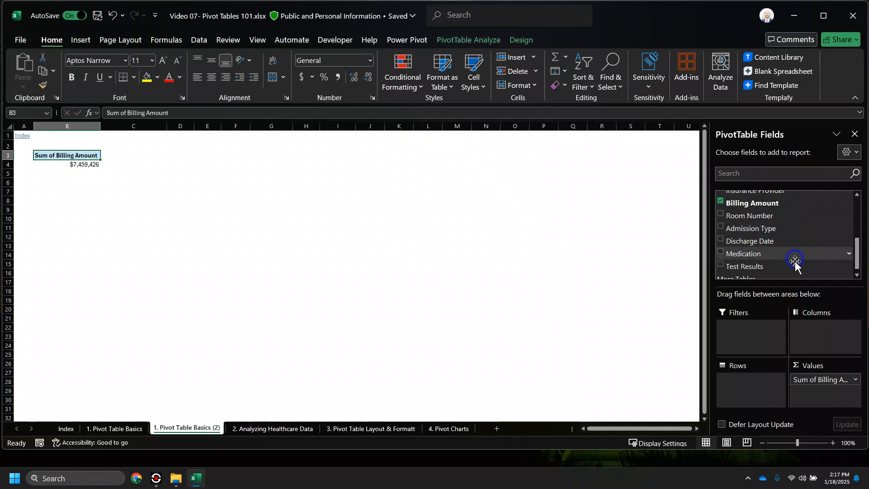
{"action": "scroll", "coordinate": [792, 263], "scroll_direction": "down", "scroll_amount": 1}
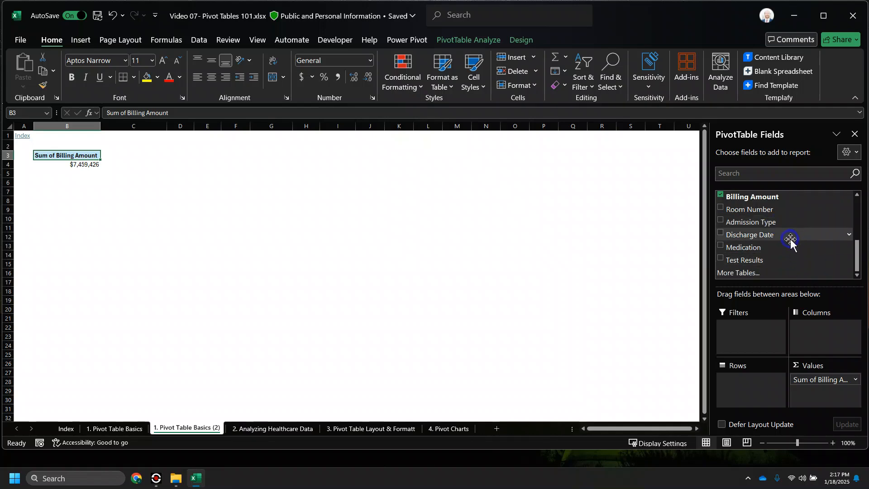
{"action": "scroll", "coordinate": [792, 240], "scroll_direction": "up", "scroll_amount": 5}
{"action": "left_click", "coordinate": [758, 175]}
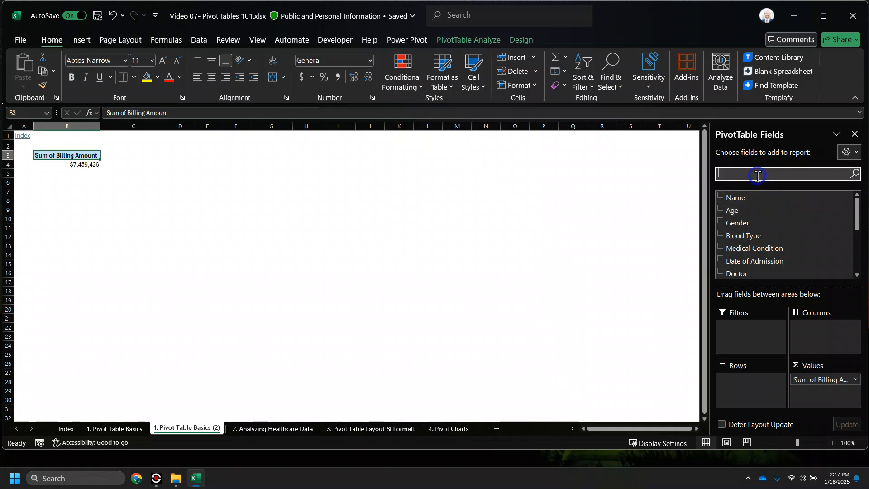
{"action": "type", "text": "adm"}
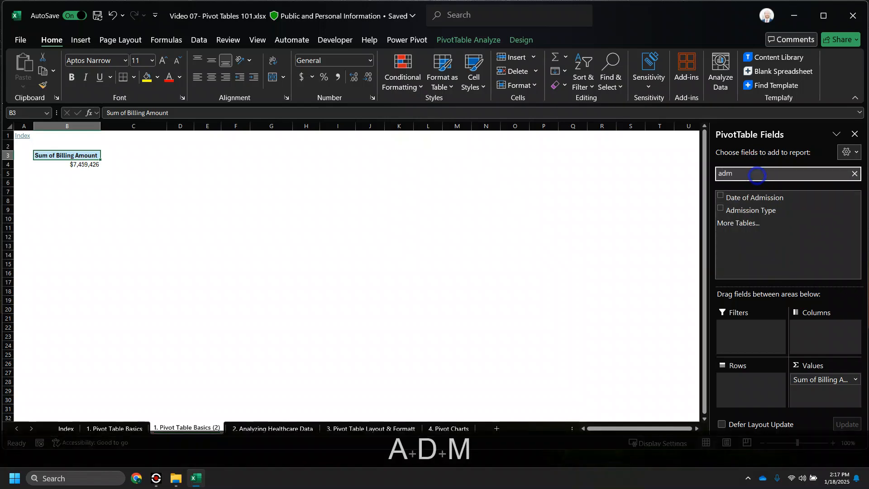
{"action": "left_click", "coordinate": [721, 209]}
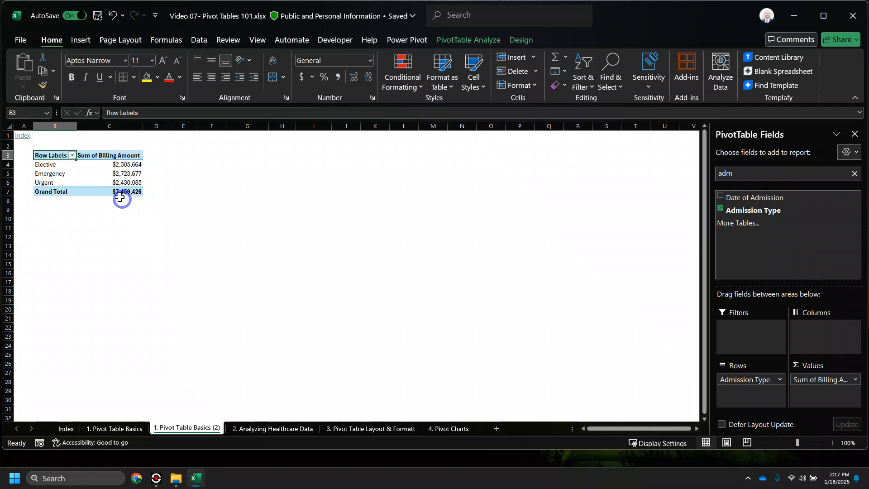
- Confirm the Elective total is in currency and zoom the sheet to 140%
{"action": "left_click", "coordinate": [119, 164]}
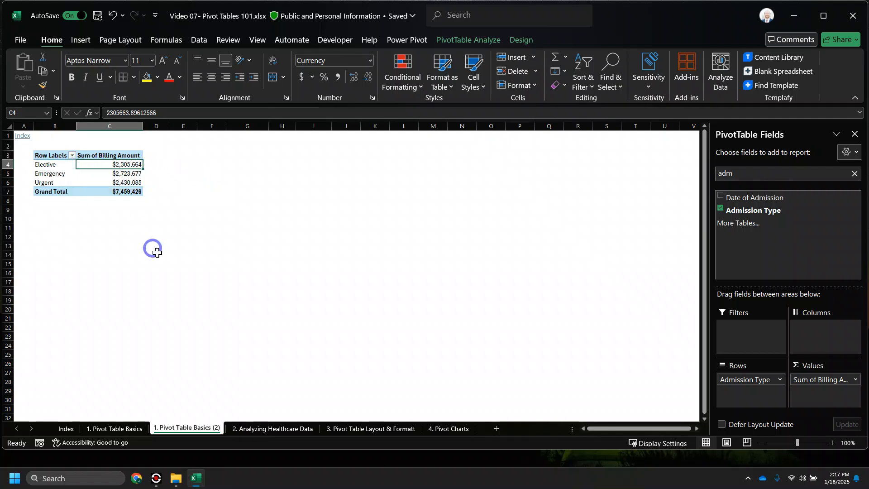
{"action": "left_click", "coordinate": [833, 442]}
{"action": "left_click", "coordinate": [833, 443]}
{"action": "left_click", "coordinate": [832, 442]}
{"action": "left_click", "coordinate": [833, 443]}
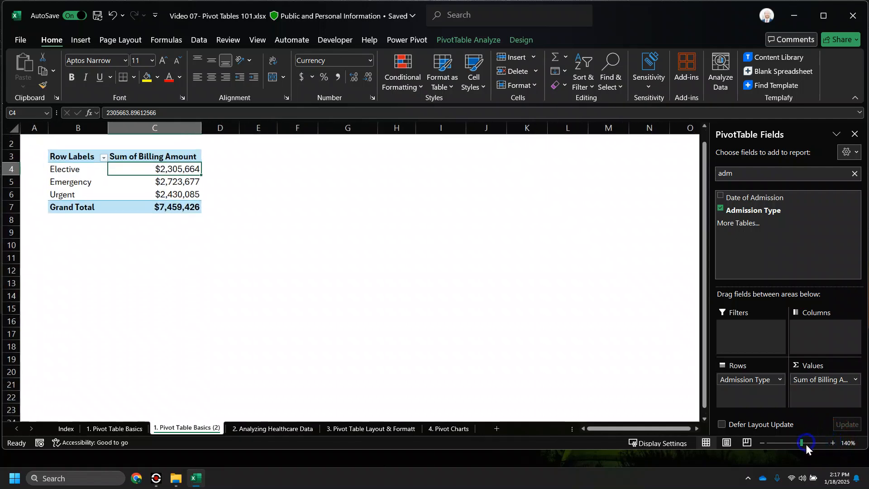
- Review the second task on the Analyzing Healthcare Data sheet, then return to the pivot
{"action": "left_click", "coordinate": [268, 427]}
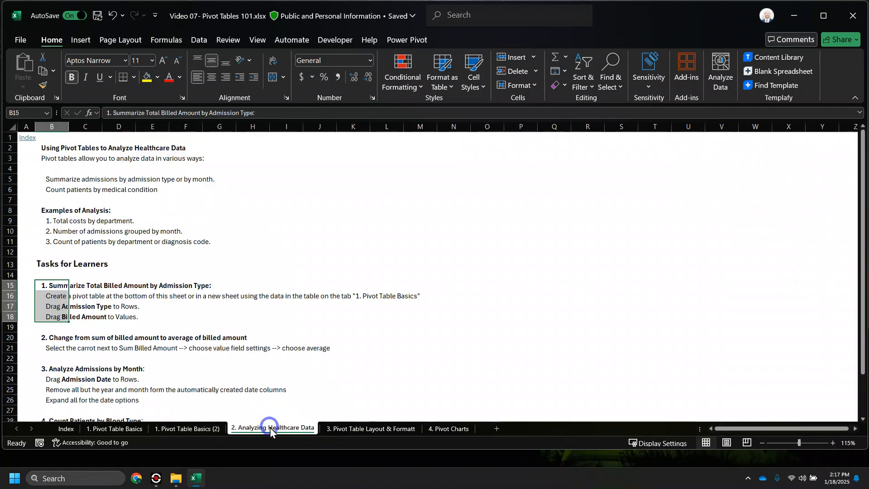
{"action": "scroll", "coordinate": [70, 308], "scroll_direction": "down", "scroll_amount": 1}
{"action": "left_click", "coordinate": [61, 325]}
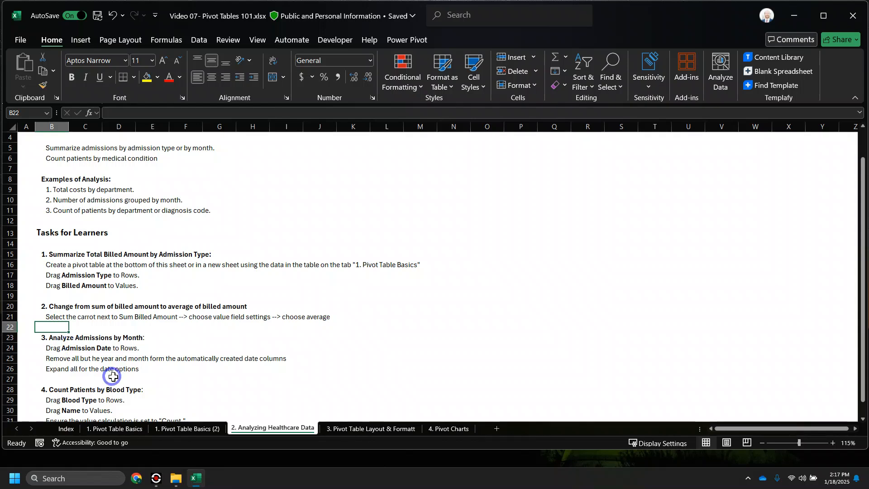
{"action": "left_click", "coordinate": [199, 428]}
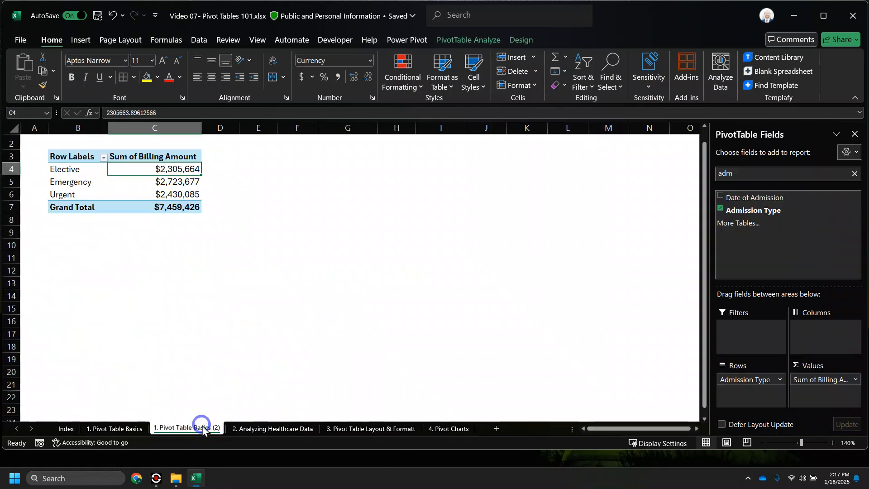
- Clear the field search and open the Sum of Billing Amount value field menu
{"action": "left_click", "coordinate": [85, 182]}
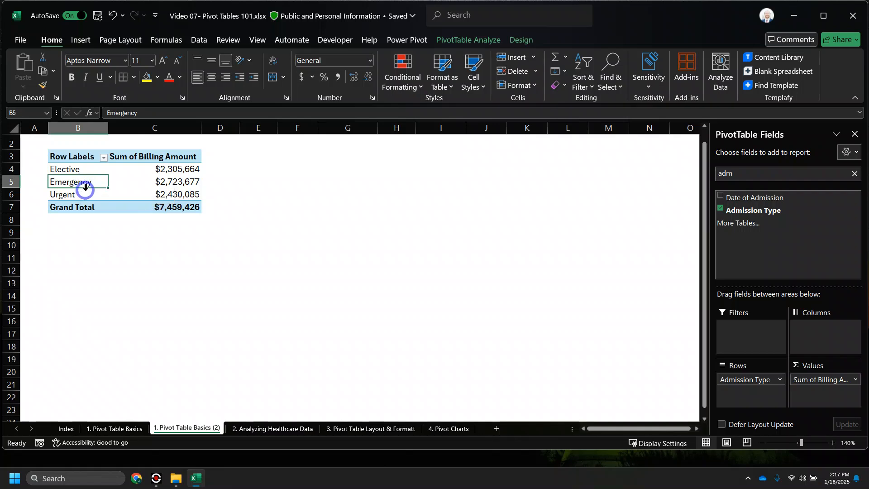
{"action": "left_click", "coordinate": [855, 174]}
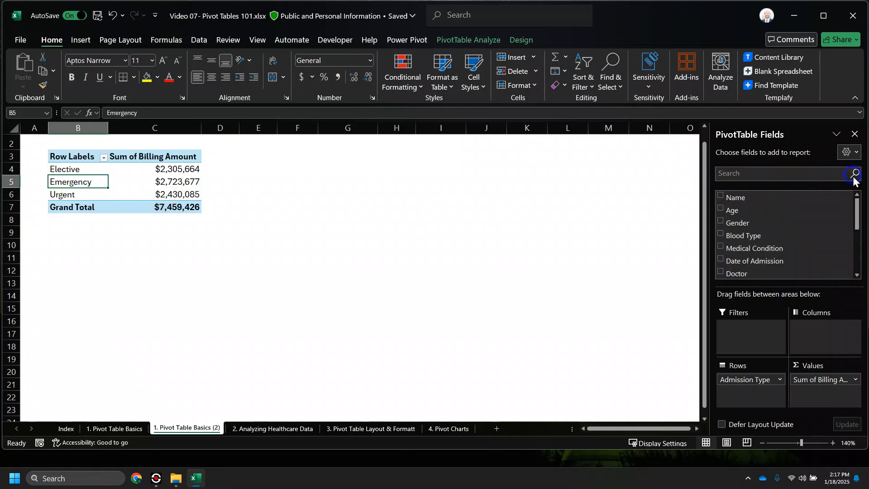
{"action": "left_click", "coordinate": [855, 380]}
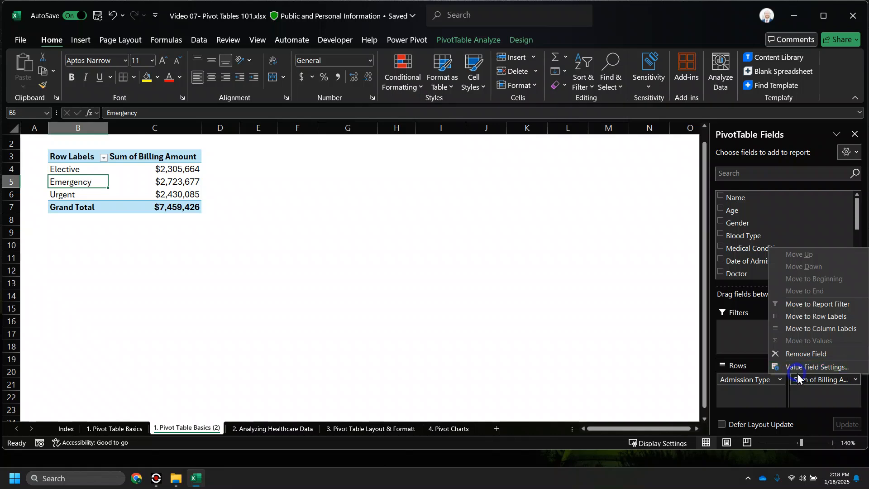
- Set Billing Amount to summarize by Average, then select the admission types and averages
{"action": "left_click", "coordinate": [856, 381]}
{"action": "key", "text": "ctrl"}
{"action": "key", "text": "ctrl"}
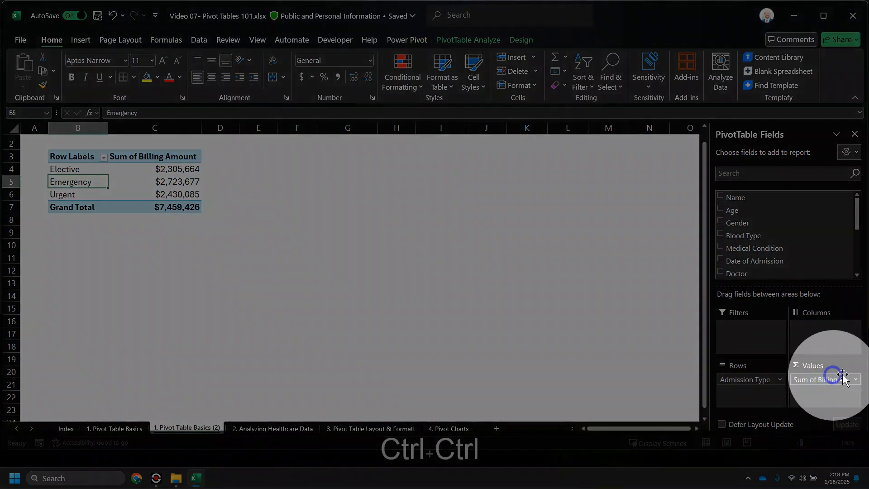
{"action": "left_click", "coordinate": [856, 381]}
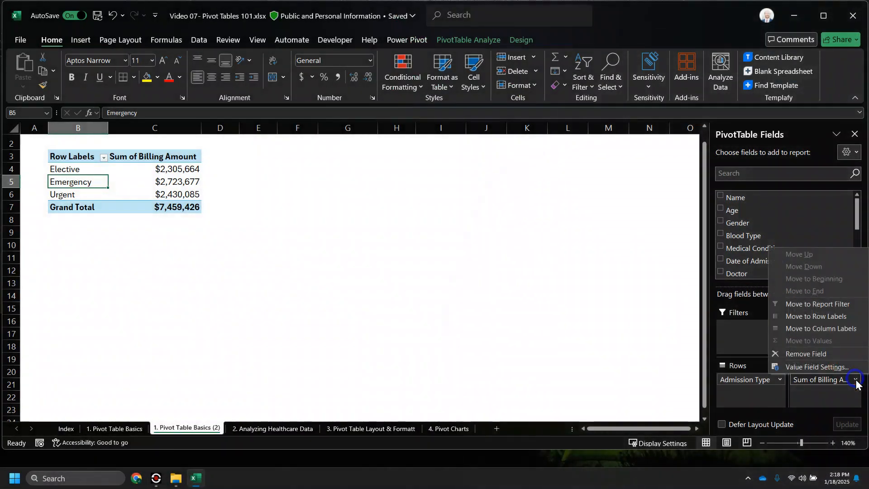
{"action": "left_click", "coordinate": [840, 368]}
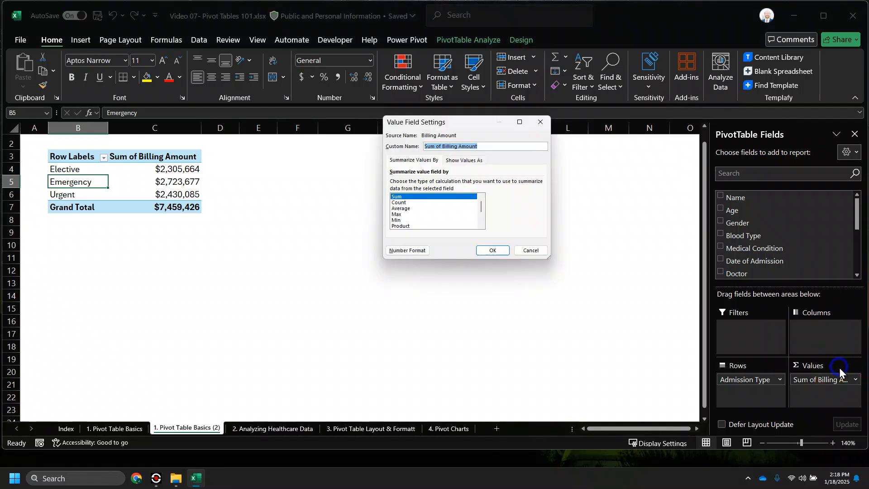
{"action": "left_click", "coordinate": [444, 208]}
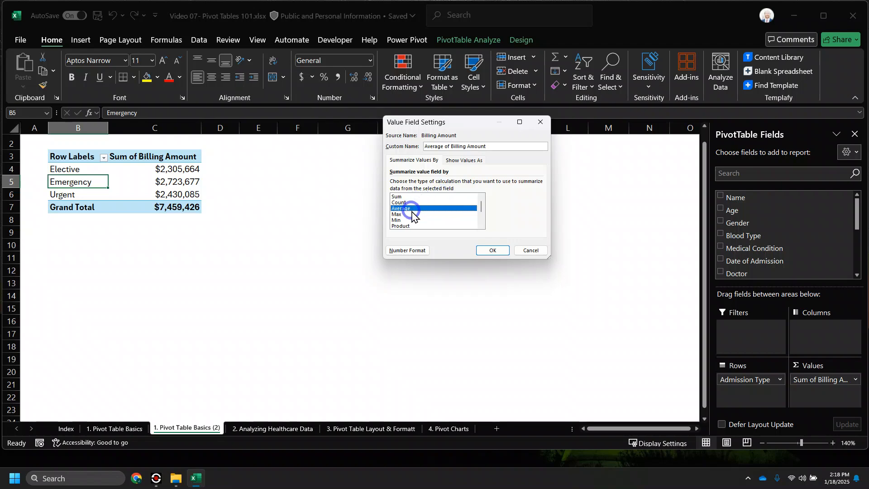
{"action": "scroll", "coordinate": [428, 228], "scroll_direction": "down", "scroll_amount": 1}
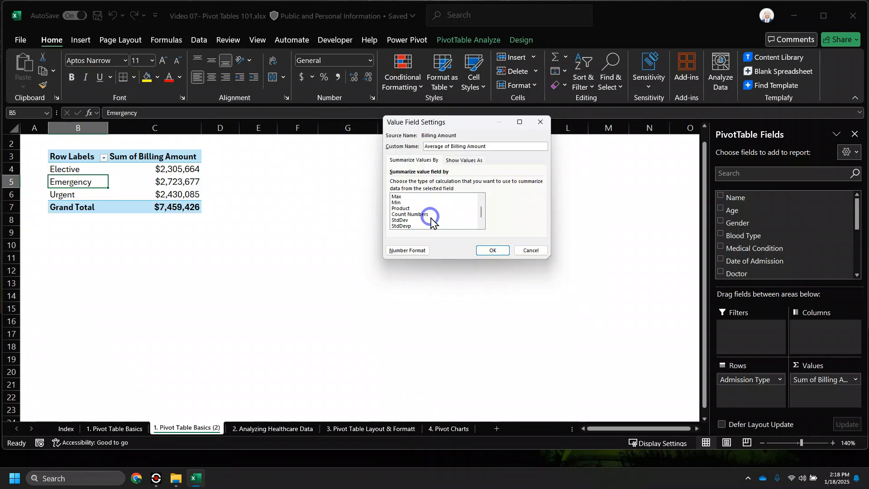
{"action": "scroll", "coordinate": [429, 221], "scroll_direction": "down", "scroll_amount": 1}
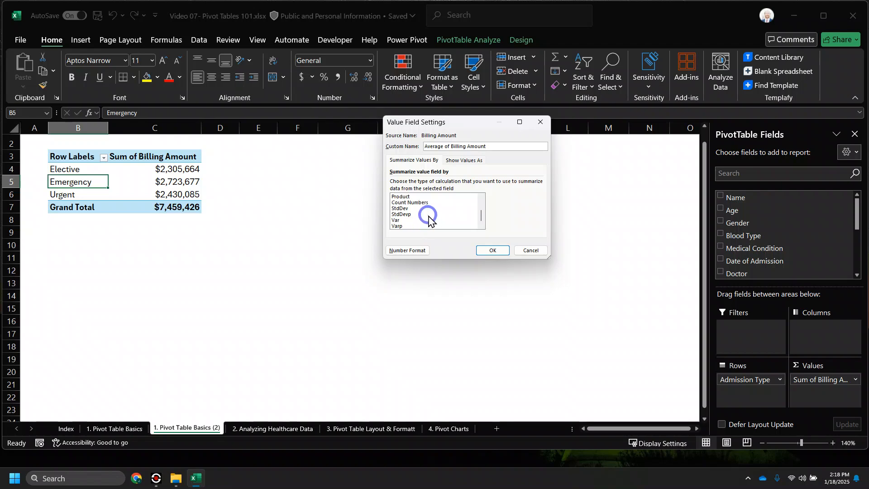
{"action": "scroll", "coordinate": [429, 220], "scroll_direction": "up", "scroll_amount": 2}
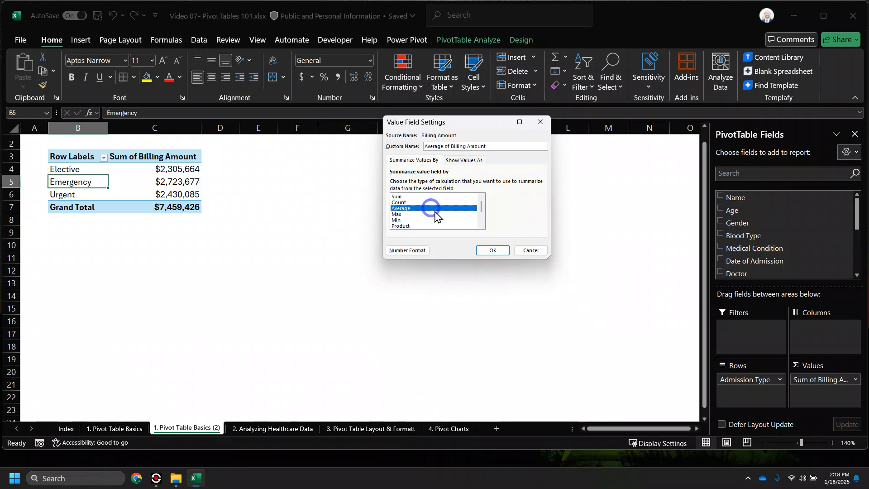
{"action": "left_click", "coordinate": [493, 250]}
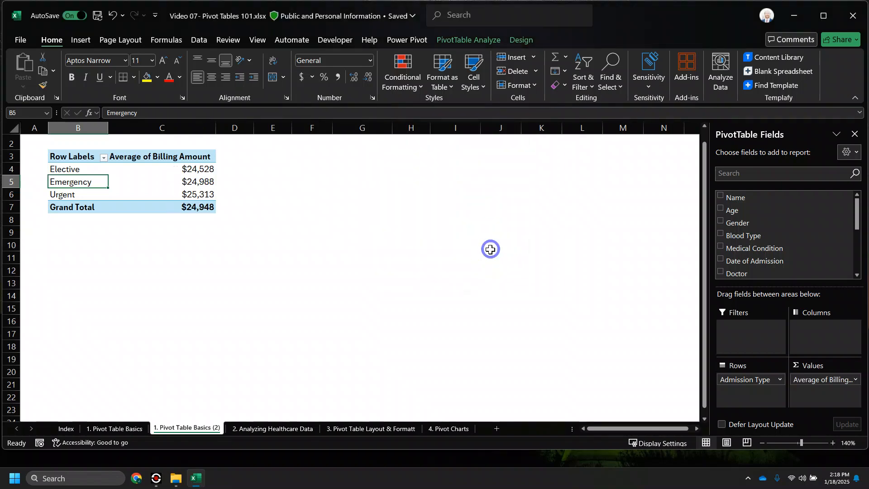
{"action": "left_click", "coordinate": [75, 171]}
{"action": "left_click_drag", "start_coordinate": [75, 171], "coordinate": [160, 194]}
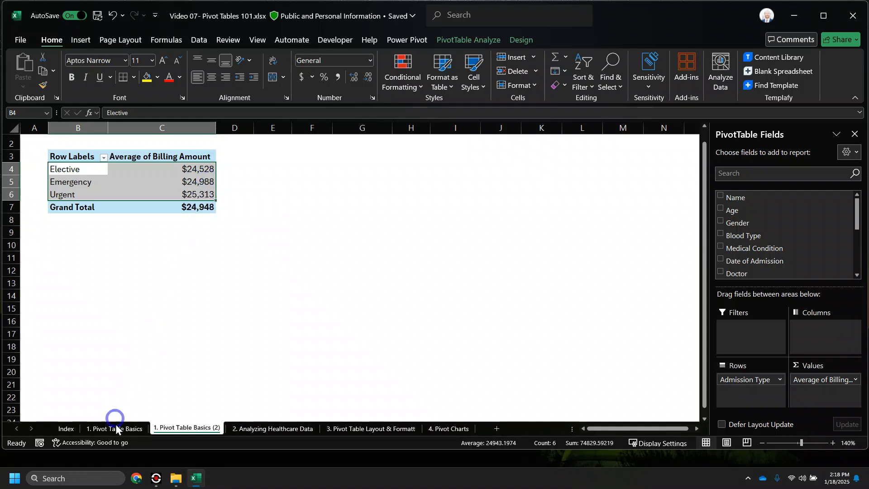
{"action": "left_click", "coordinate": [272, 429]}
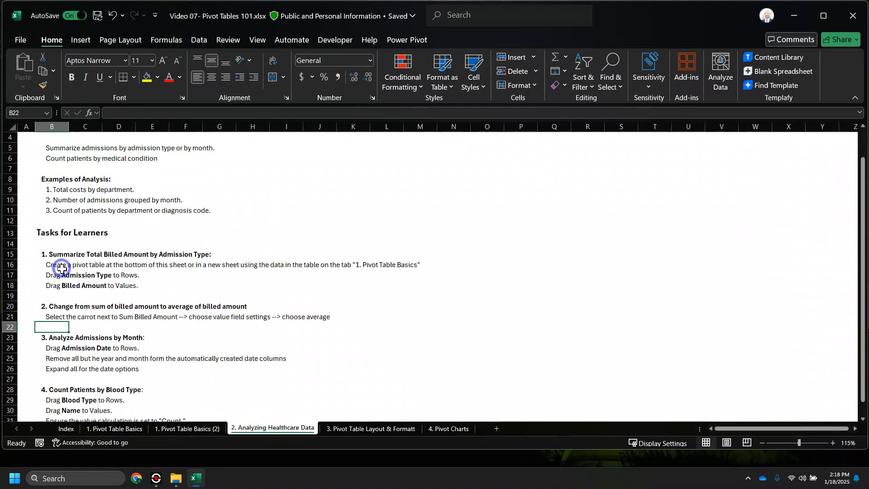
{"action": "scroll", "coordinate": [61, 290], "scroll_direction": "down", "scroll_amount": 2}
{"action": "left_click", "coordinate": [57, 285]}
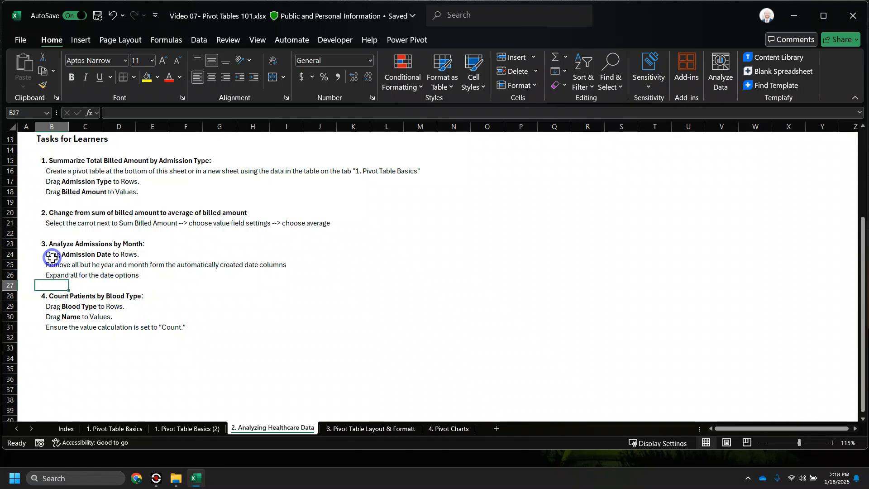
{"action": "left_click_drag", "start_coordinate": [52, 257], "coordinate": [258, 275]}
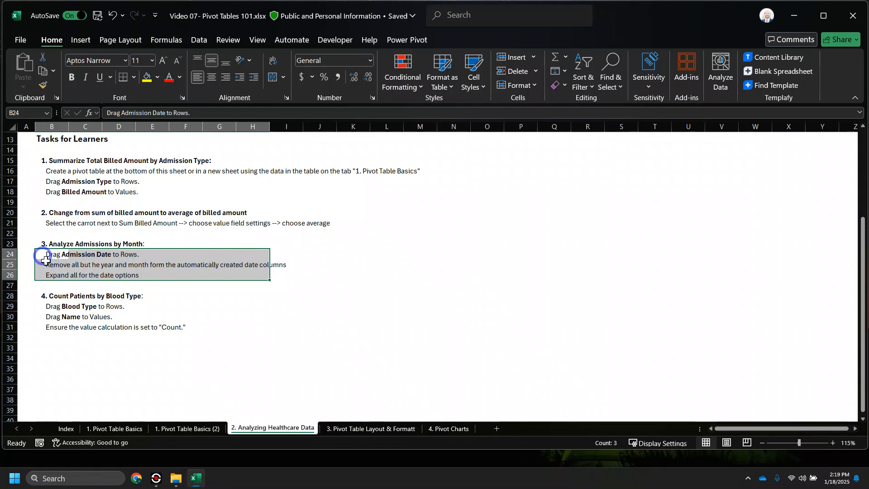
{"action": "left_click", "coordinate": [185, 430]}
{"action": "left_click", "coordinate": [204, 181]}
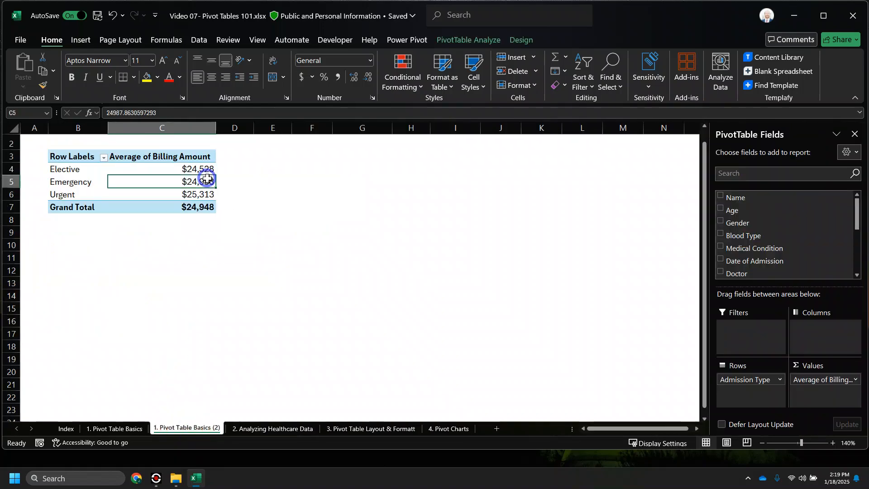
- Drag Average of Billing Amount out of Values and Admission Type out of Rows
{"action": "left_click_drag", "start_coordinate": [829, 381], "coordinate": [597, 362]}
{"action": "left_click_drag", "start_coordinate": [761, 381], "coordinate": [627, 343]}
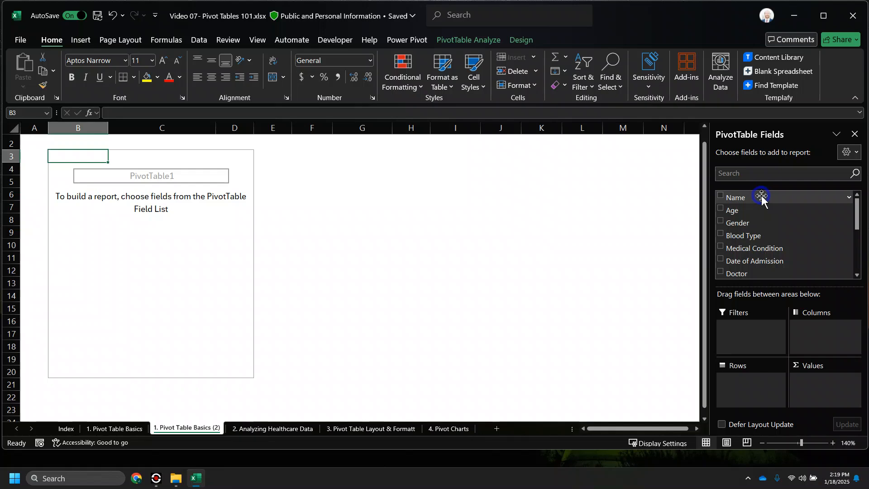
- Add Name to the Values area, producing a Count of Name of 299
{"action": "left_click_drag", "start_coordinate": [758, 198], "coordinate": [827, 395]}
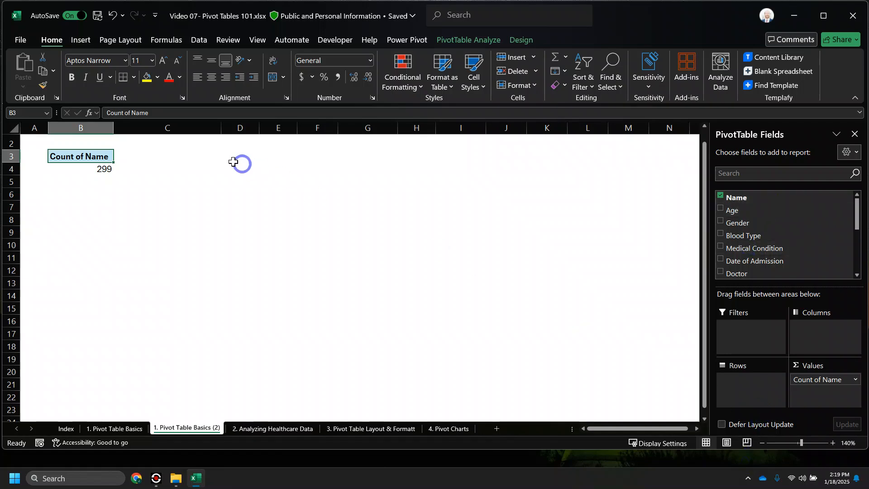
{"action": "mouse_move", "coordinate": [90, 171]}
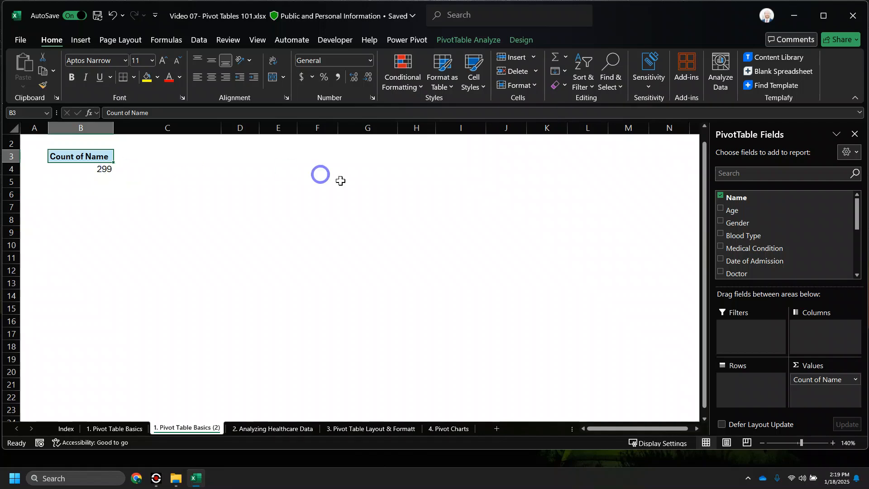
{"action": "scroll", "coordinate": [752, 221], "scroll_direction": "down", "scroll_amount": 2}
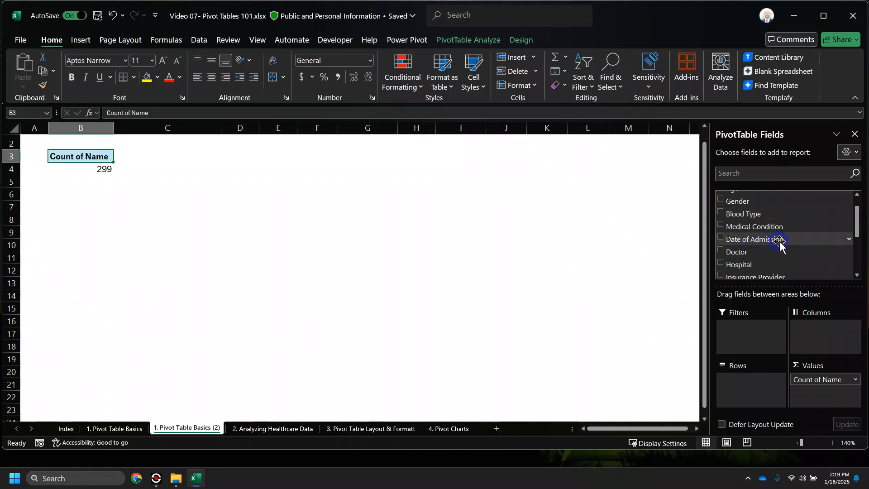
- Add Date of Admission to the rows, grouping the counts into years 2018–2023
{"action": "left_click", "coordinate": [720, 237]}
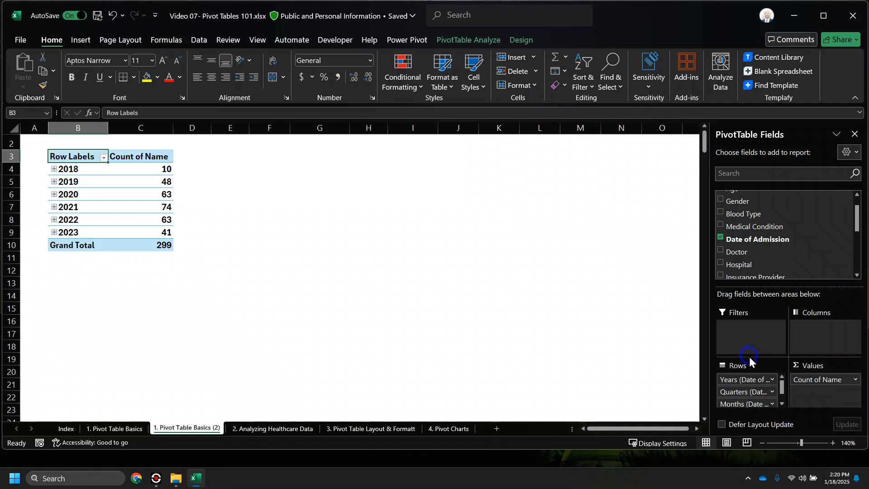
{"action": "left_click_drag", "start_coordinate": [729, 390], "coordinate": [677, 388]}
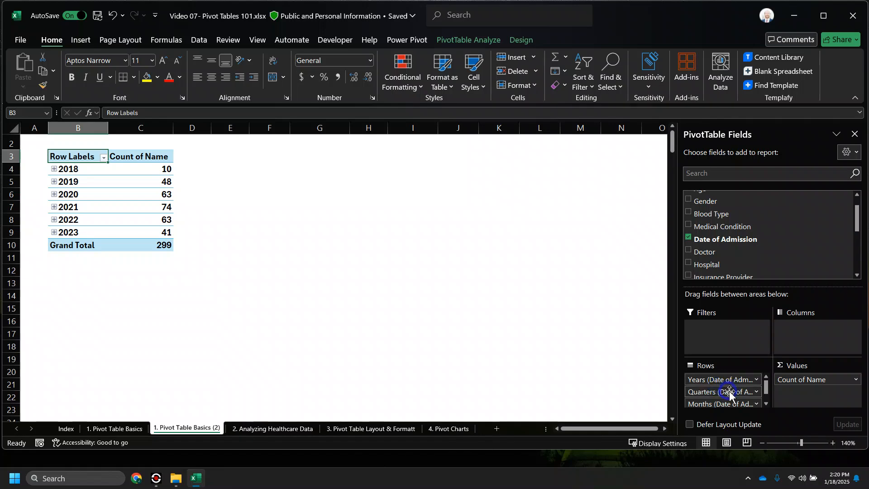
{"action": "scroll", "coordinate": [727, 391], "scroll_direction": "down", "scroll_amount": 1}
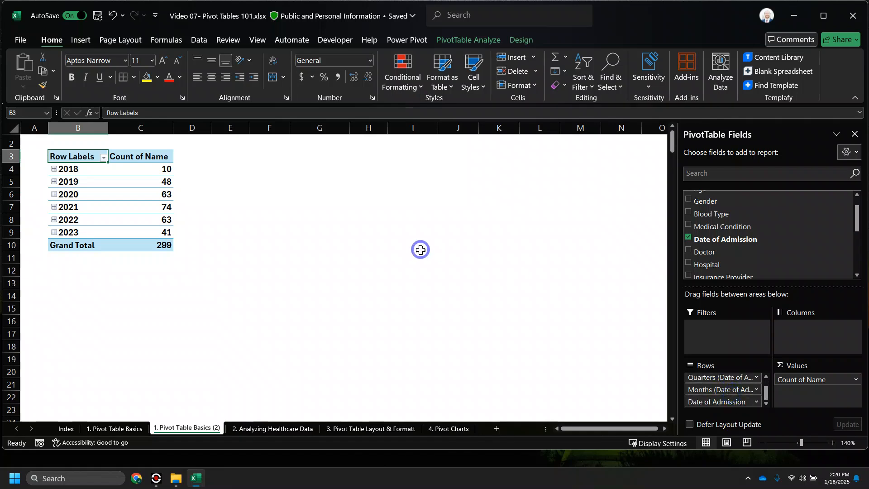
{"action": "left_click_drag", "start_coordinate": [80, 169], "coordinate": [130, 232]}
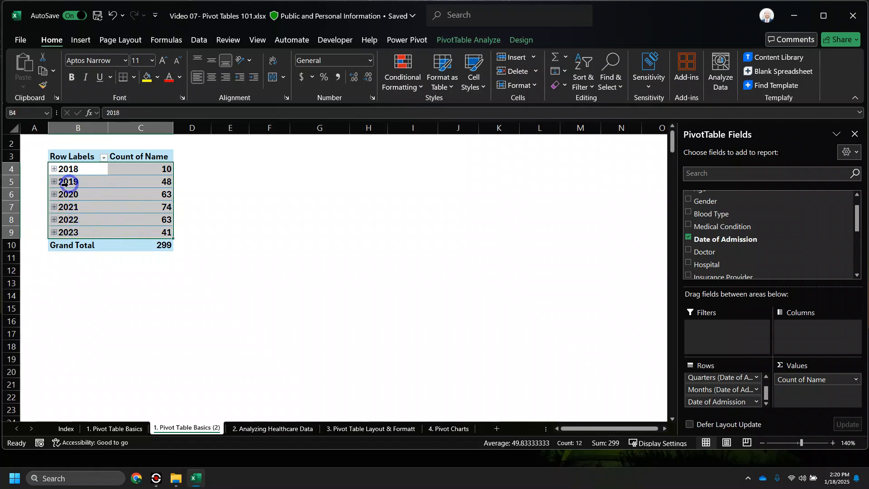
- Drill into 2018, 2019, Qtr1 and January, then collapse them back to year rows
{"action": "left_click", "coordinate": [54, 169]}
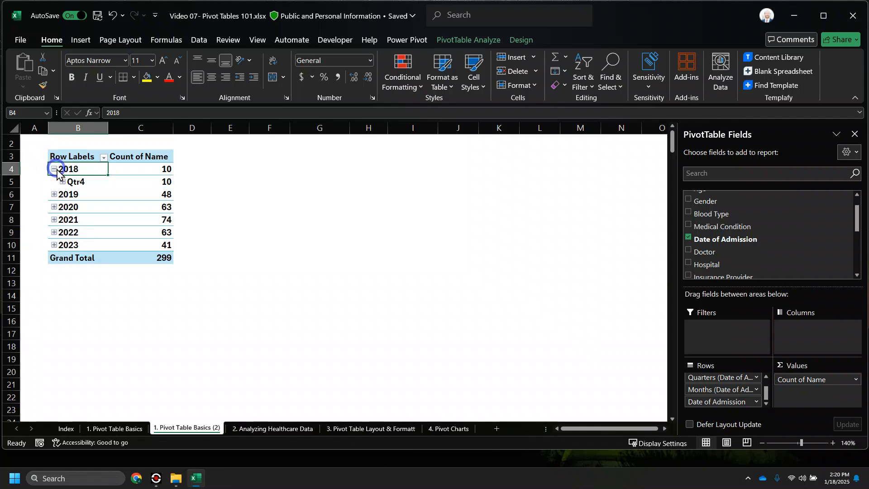
{"action": "left_click", "coordinate": [54, 195]}
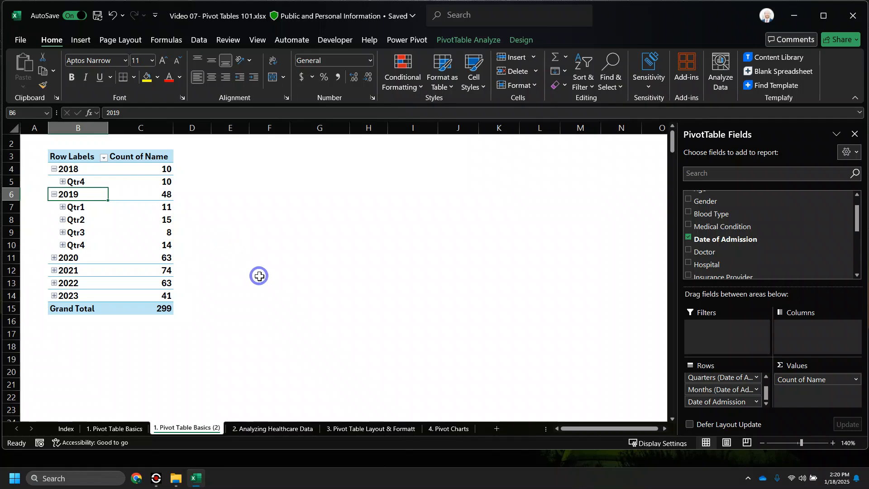
{"action": "left_click", "coordinate": [62, 207]}
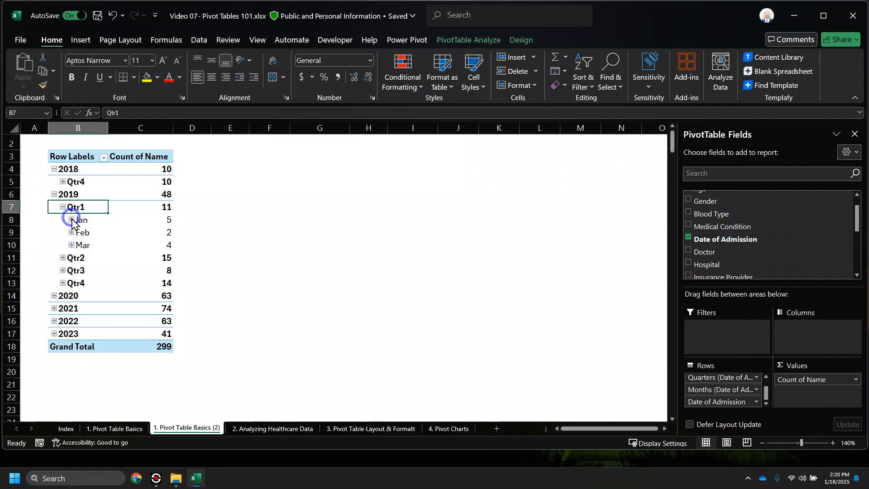
{"action": "left_click", "coordinate": [71, 219]}
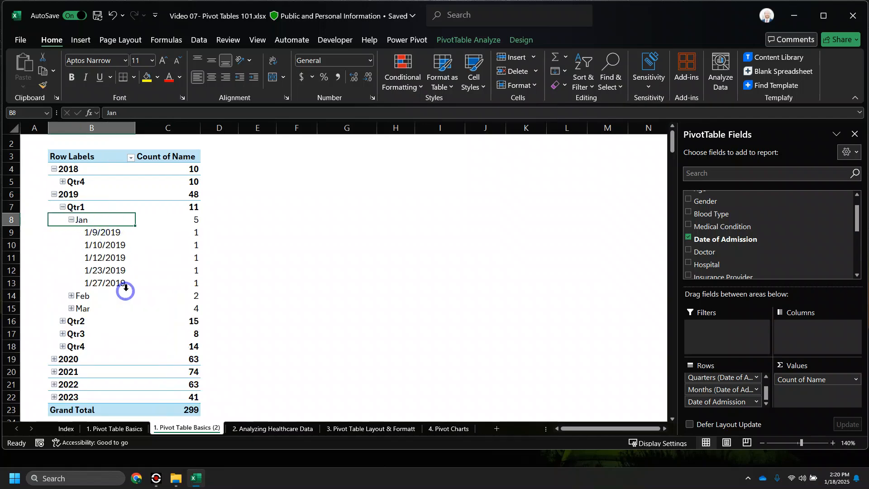
{"action": "left_click", "coordinate": [72, 220]}
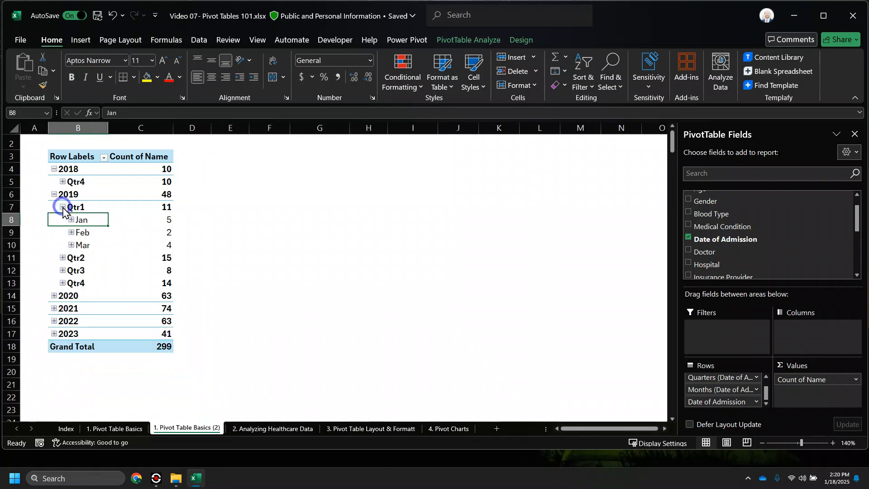
{"action": "left_click", "coordinate": [62, 207]}
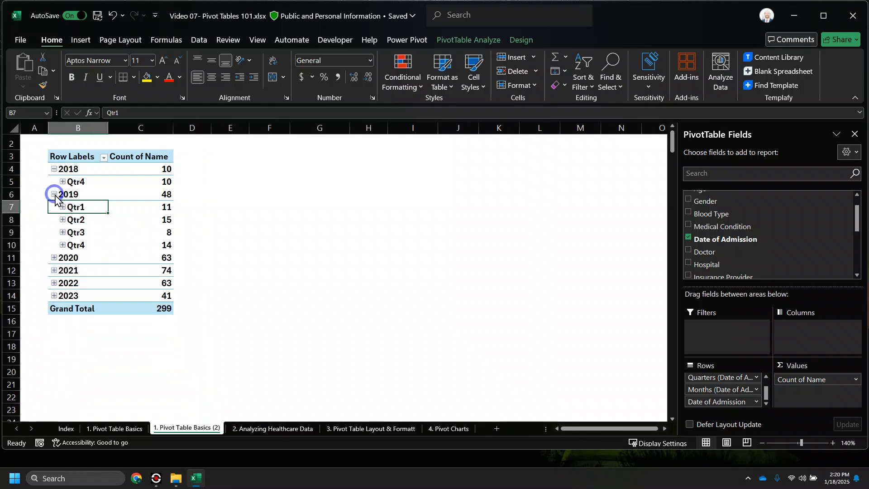
{"action": "left_click", "coordinate": [54, 195]}
{"action": "left_click", "coordinate": [54, 169]}
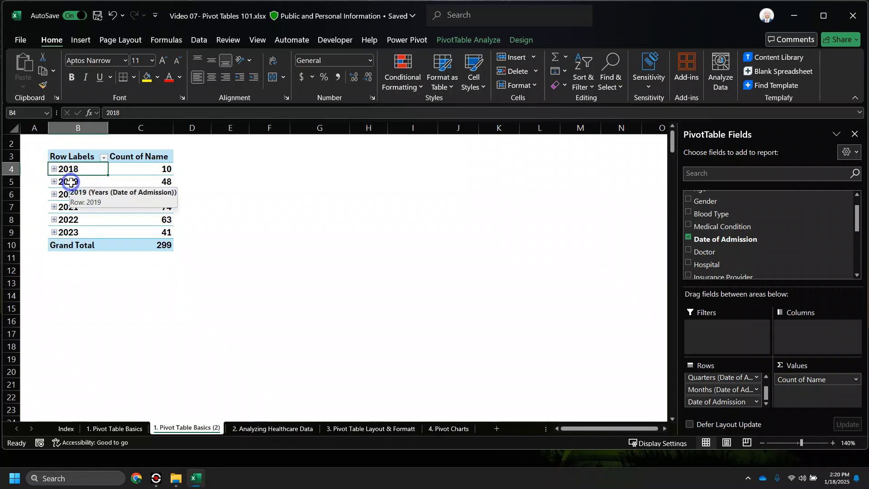
- Regroup the admission dates by Months and Years only, dropping Quarters
{"action": "right_click", "coordinate": [71, 183]}
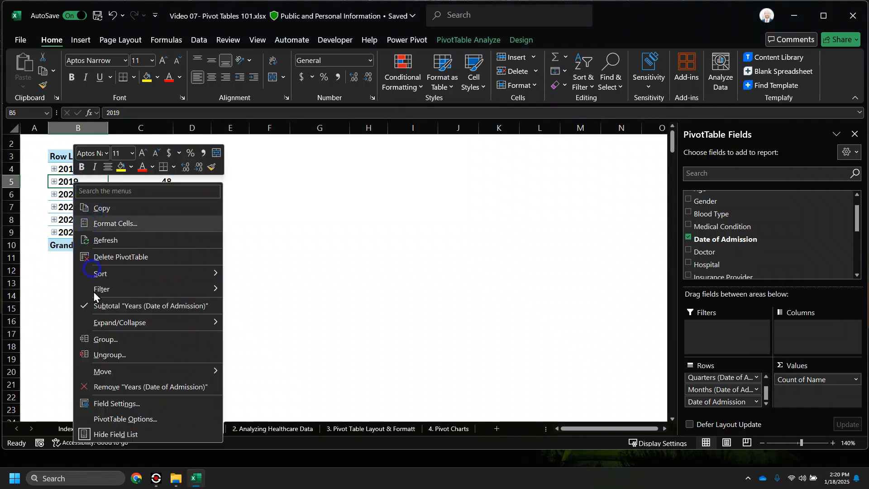
{"action": "left_click", "coordinate": [121, 344]}
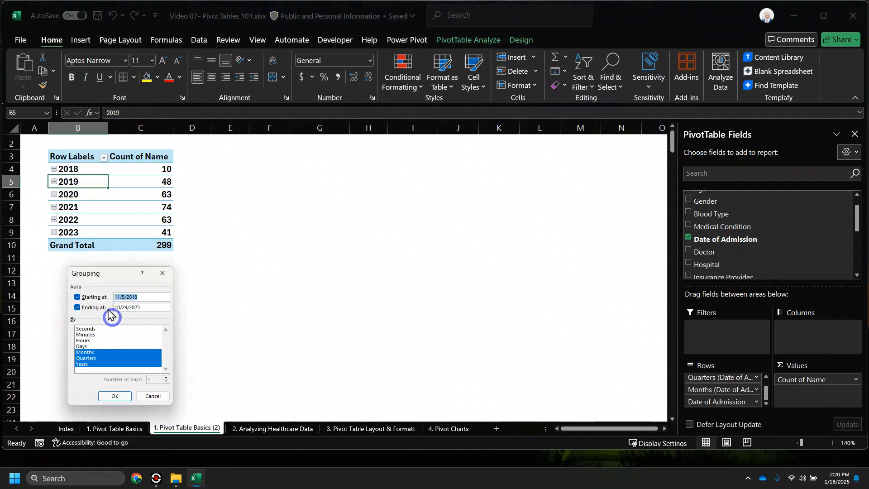
{"action": "left_click_drag", "start_coordinate": [112, 280], "coordinate": [228, 157]}
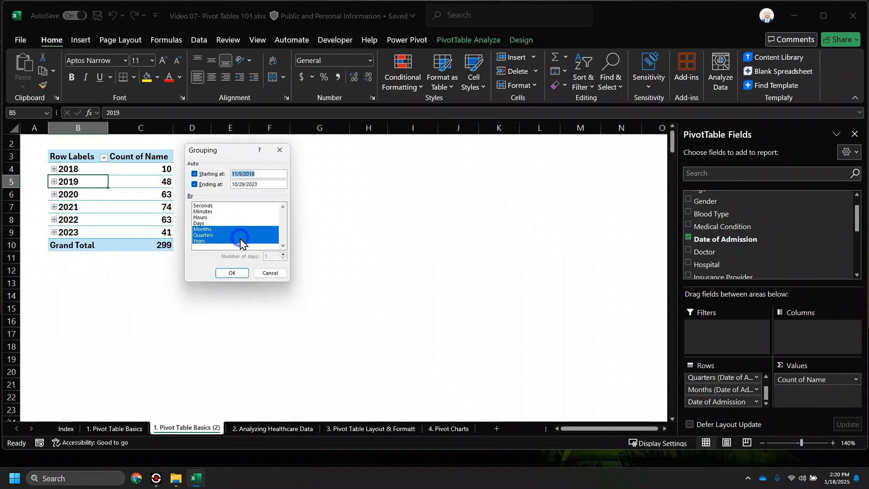
{"action": "left_click", "coordinate": [213, 235]}
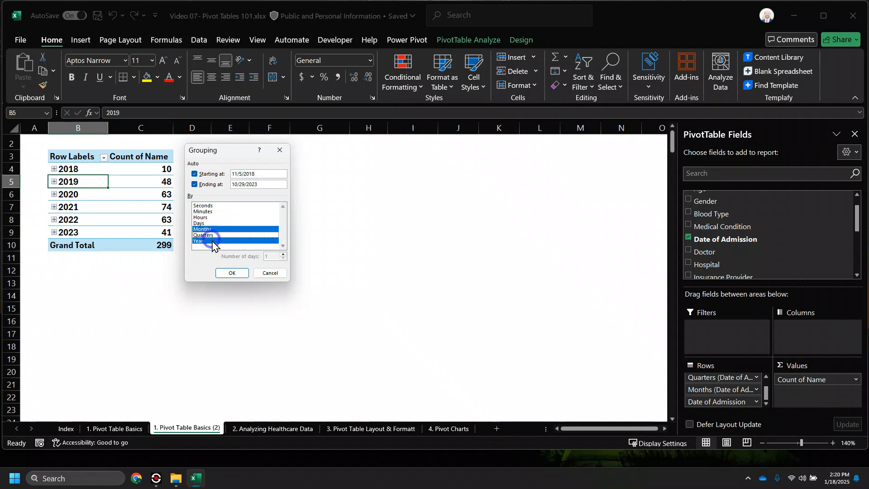
{"action": "left_click", "coordinate": [239, 274]}
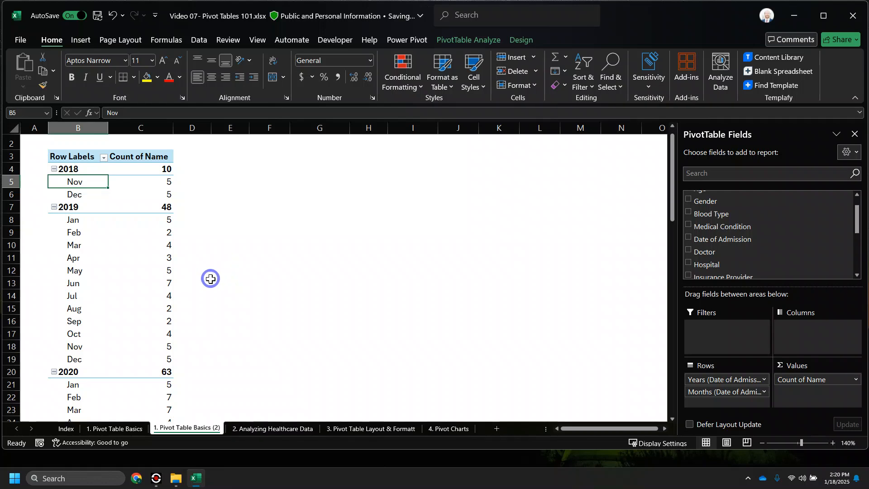
- Inspect the 2019 month rows, then undo the grouping change with Ctrl+Z
{"action": "left_click", "coordinate": [65, 207]}
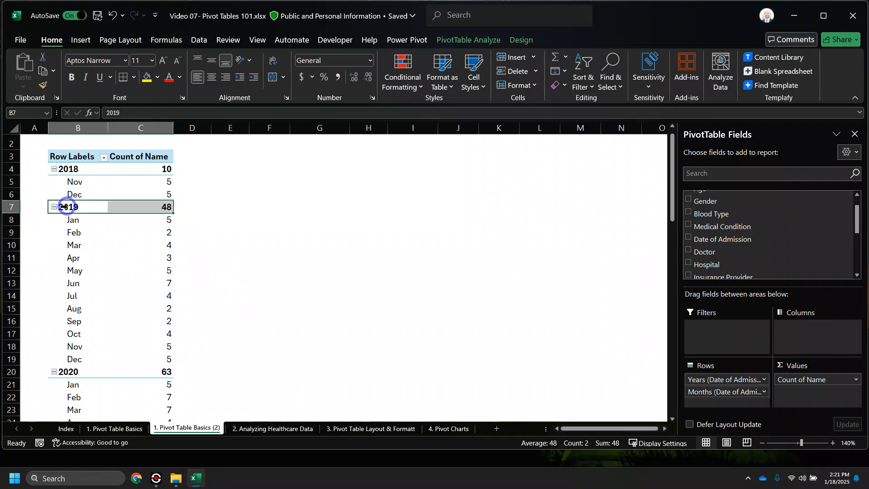
{"action": "left_click", "coordinate": [73, 212]}
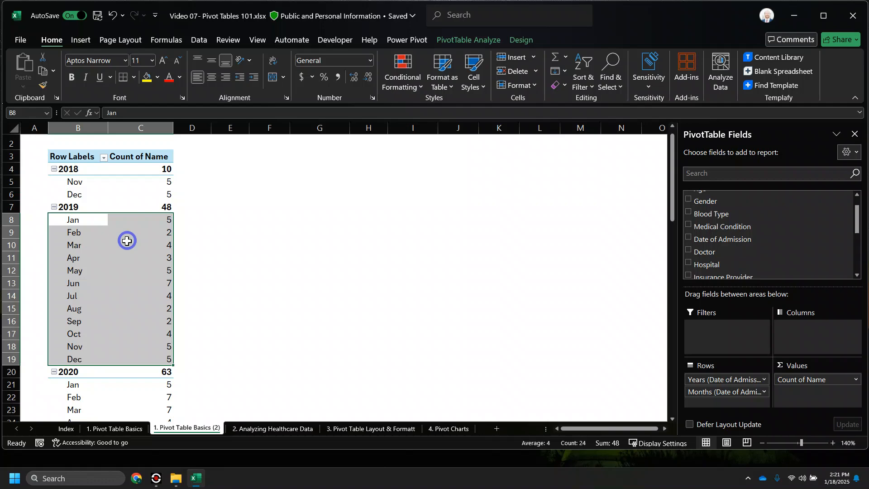
{"action": "scroll", "coordinate": [80, 284], "scroll_direction": "down", "scroll_amount": 6}
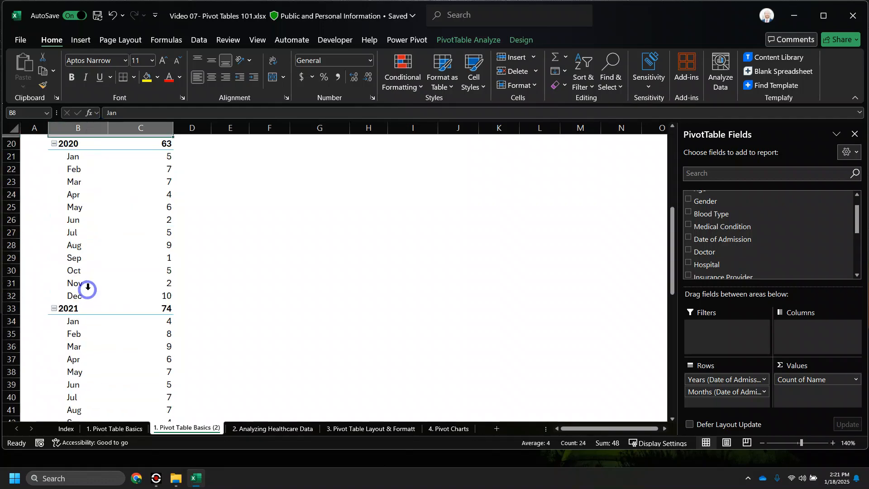
{"action": "scroll", "coordinate": [76, 247], "scroll_direction": "up", "scroll_amount": 6}
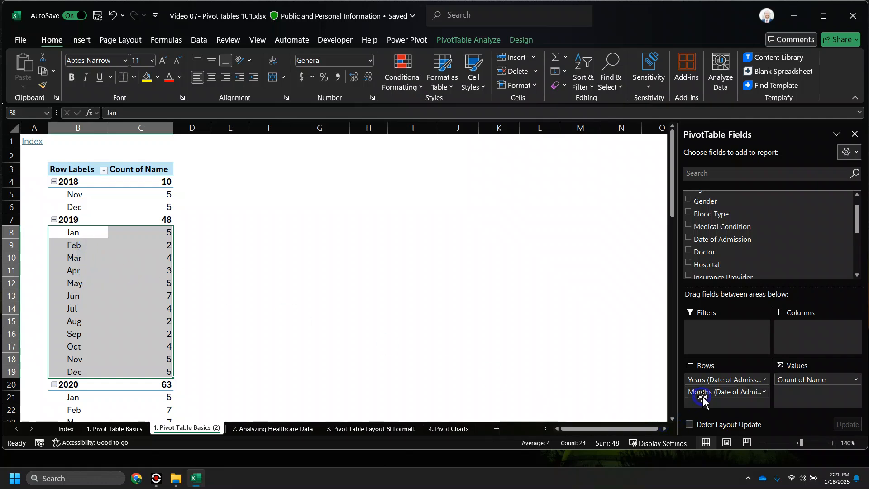
{"action": "key", "text": "ctrl+z"}
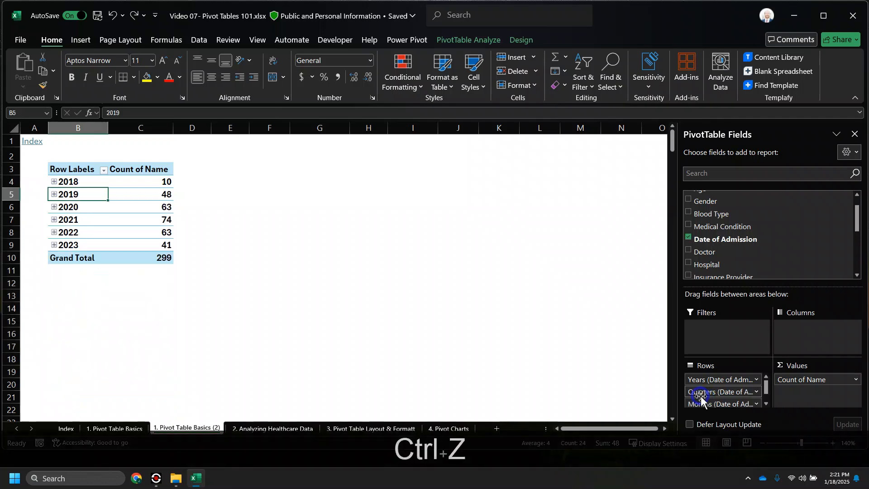
- Drag Quarters and Date of Admission out of the Rows area, keeping Years and Months
{"action": "left_click", "coordinate": [649, 384]}
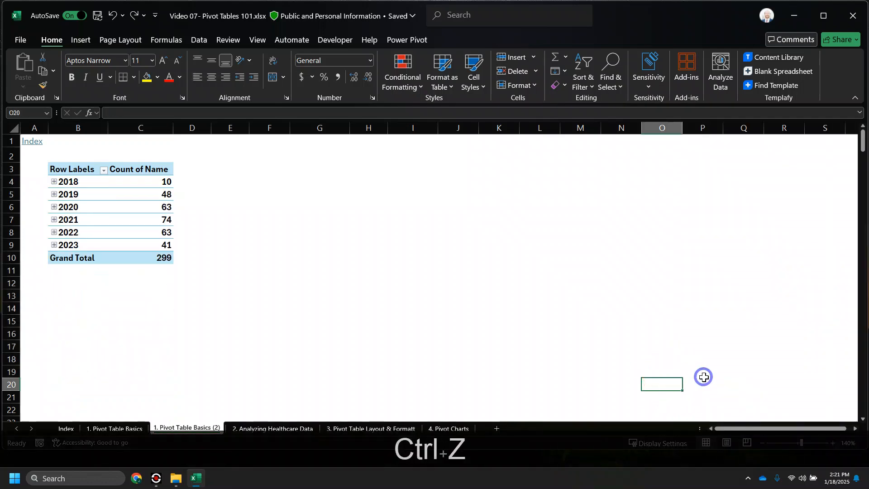
{"action": "left_click", "coordinate": [154, 230]}
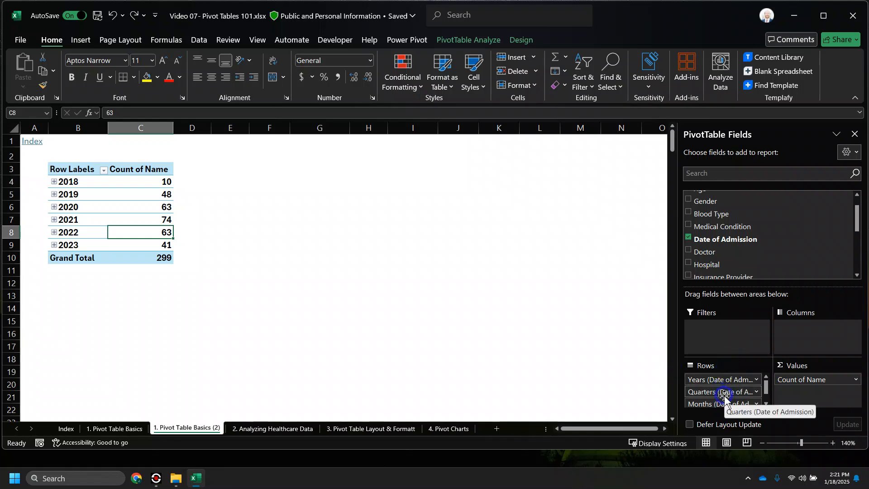
{"action": "left_click_drag", "start_coordinate": [730, 397], "coordinate": [594, 380]}
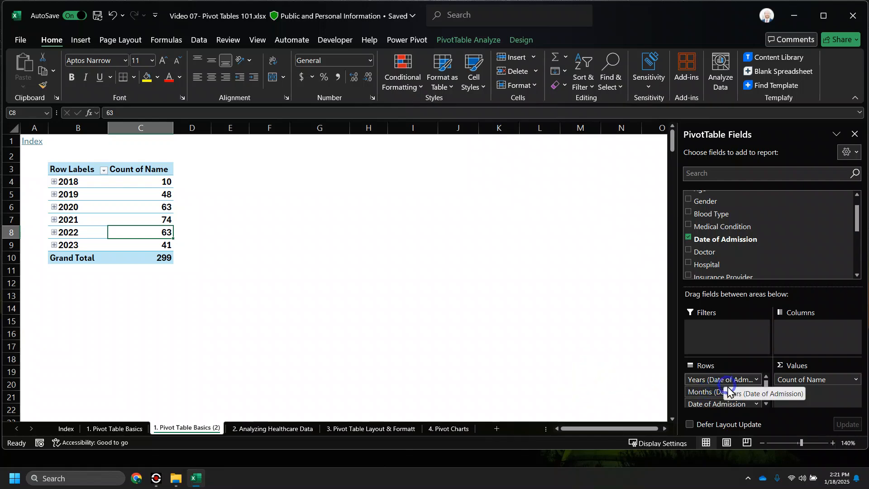
{"action": "left_click_drag", "start_coordinate": [721, 404], "coordinate": [599, 398]}
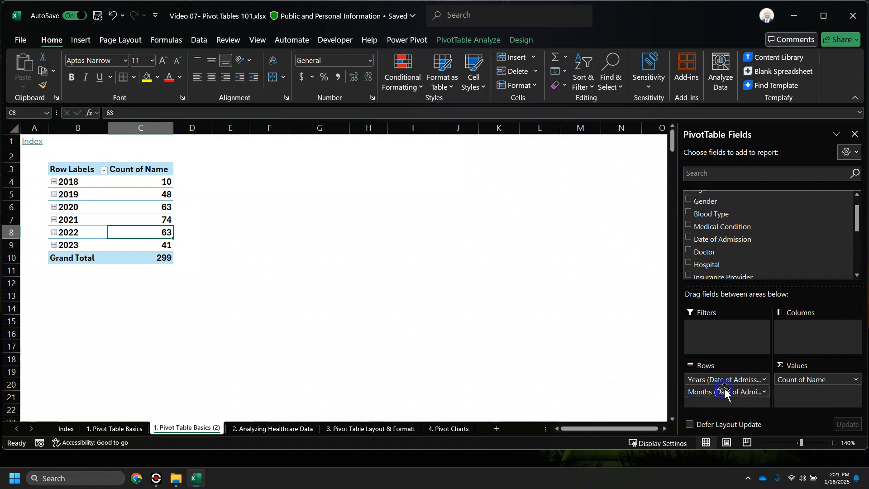
{"action": "left_click_drag", "start_coordinate": [722, 392], "coordinate": [57, 185]}
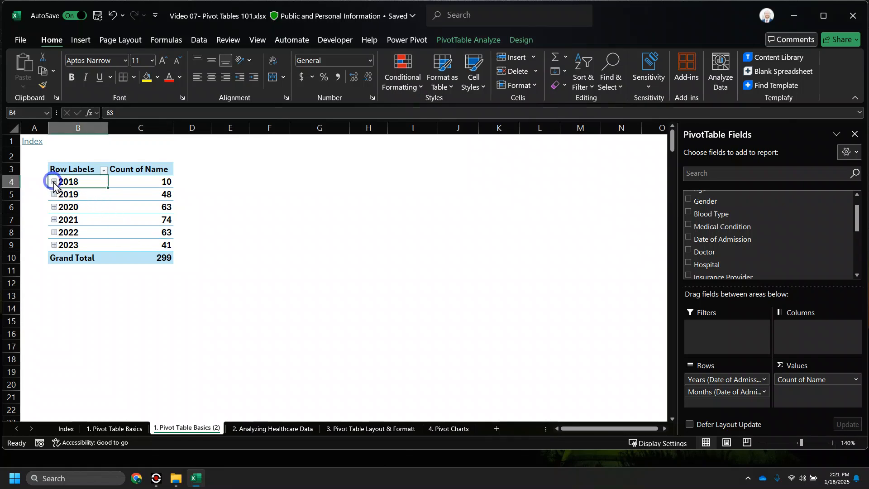
- Expand 2018 and try Expand Entire Field from the Nov row, dismissing the detail dialog
{"action": "right_click", "coordinate": [54, 184]}
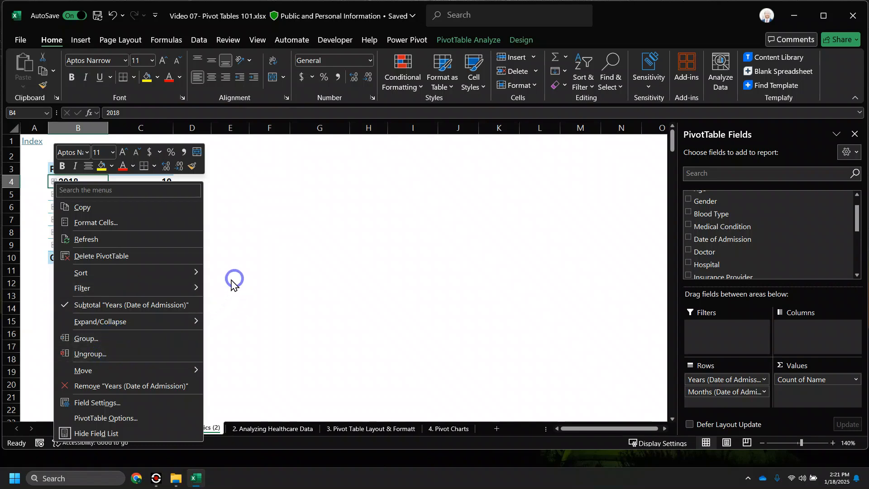
{"action": "left_click", "coordinate": [262, 295]}
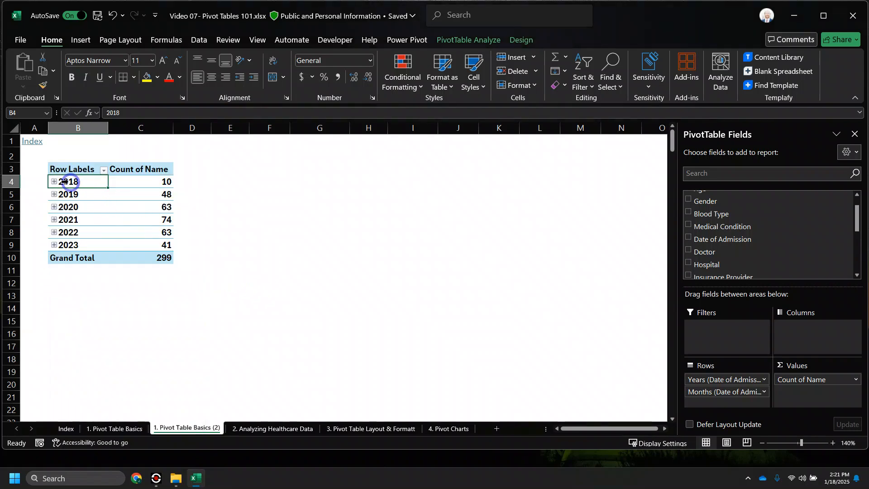
{"action": "left_click", "coordinate": [53, 181]}
{"action": "right_click", "coordinate": [55, 182]}
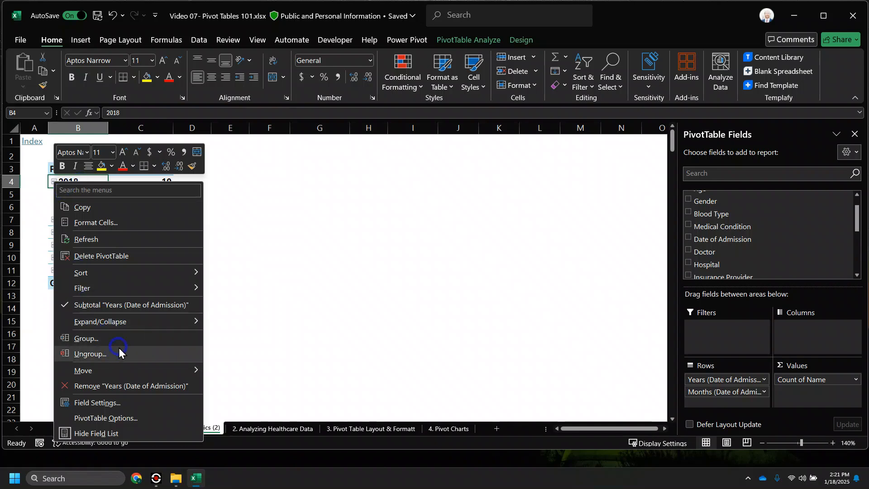
{"action": "left_click", "coordinate": [33, 247]}
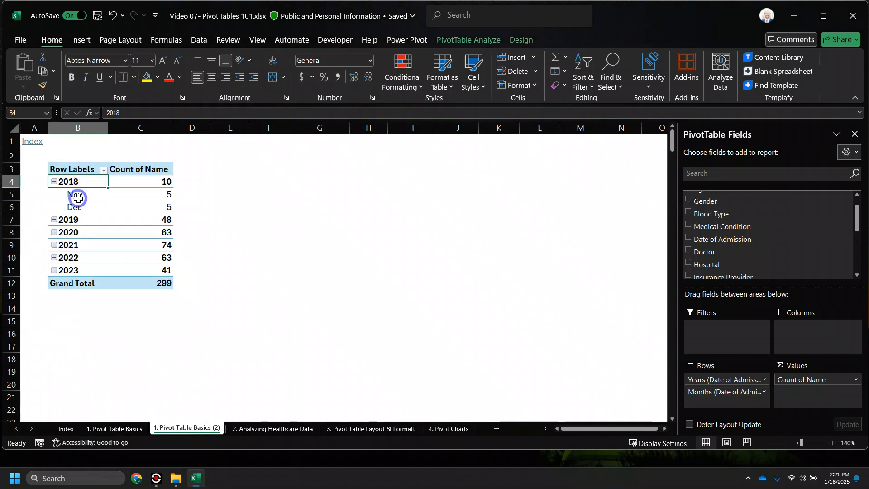
{"action": "right_click", "coordinate": [80, 197]}
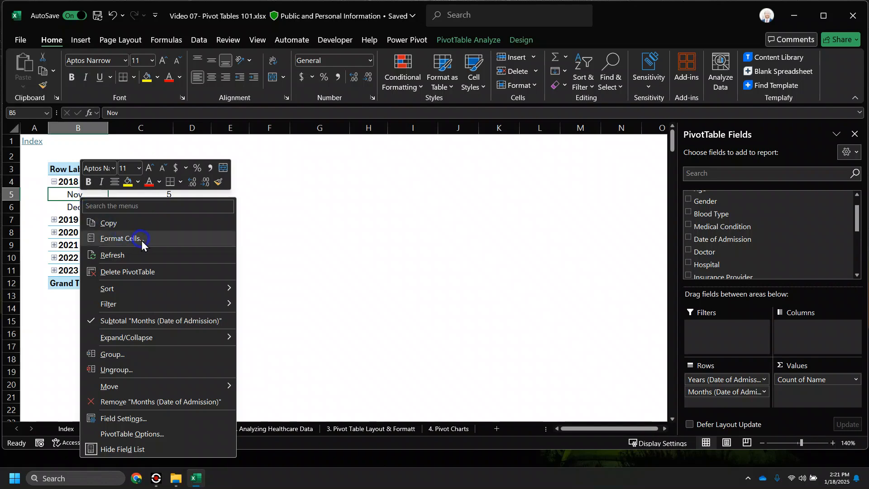
{"action": "left_click", "coordinate": [185, 295]}
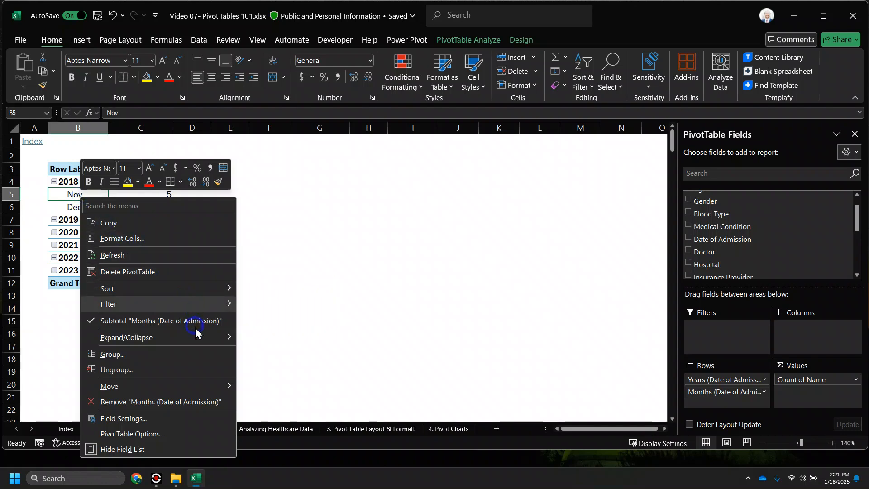
{"action": "left_click", "coordinate": [208, 339]}
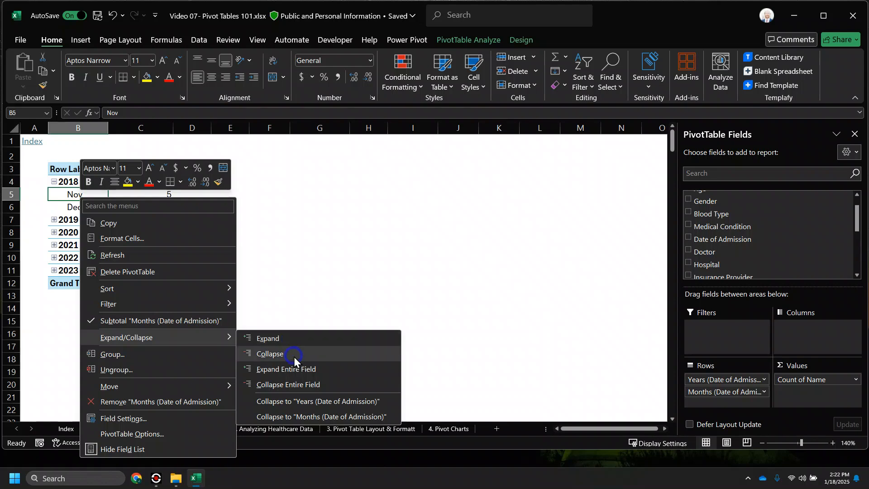
{"action": "left_click", "coordinate": [339, 369]}
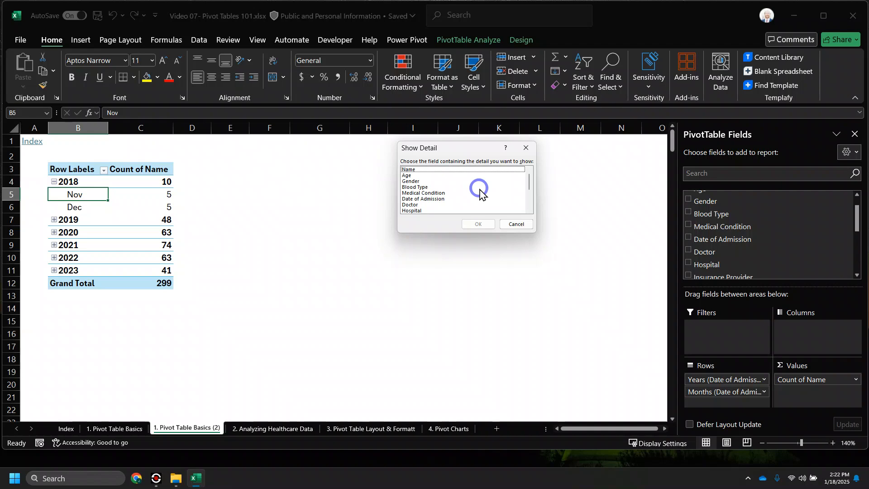
{"action": "scroll", "coordinate": [475, 190], "scroll_direction": "down", "scroll_amount": 3}
{"action": "scroll", "coordinate": [470, 206], "scroll_direction": "up", "scroll_amount": 3}
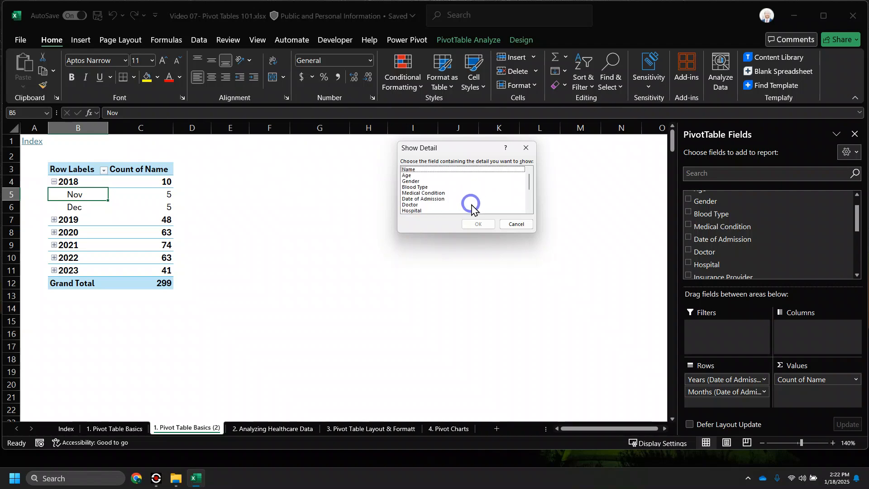
{"action": "left_click", "coordinate": [516, 224]}
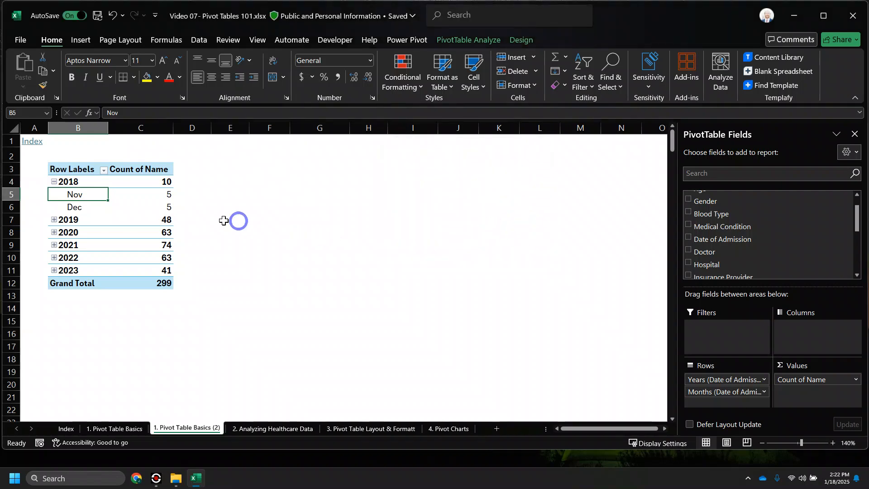
- Apply Expand/Collapse > Expand Entire Field on a year row to show every year's months
{"action": "left_click", "coordinate": [54, 182]}
{"action": "left_click", "coordinate": [54, 182]}
{"action": "right_click", "coordinate": [54, 182]}
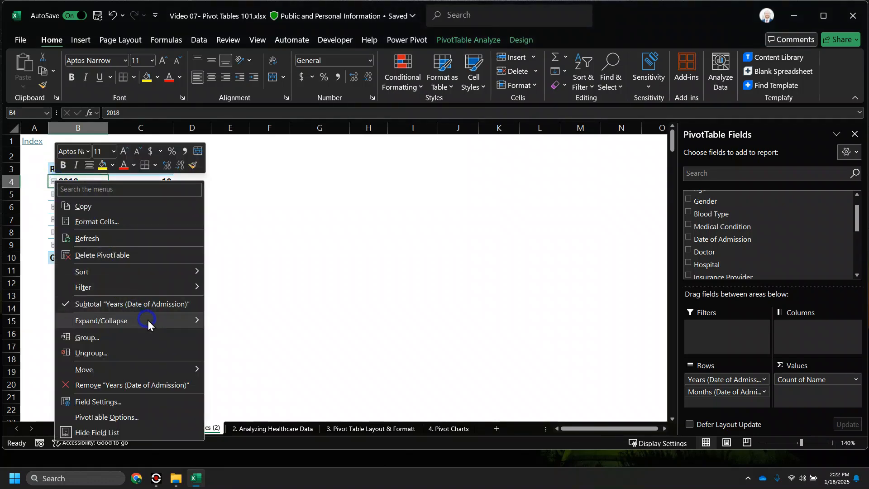
{"action": "mouse_move", "coordinate": [146, 320]}
{"action": "left_click", "coordinate": [265, 352]}
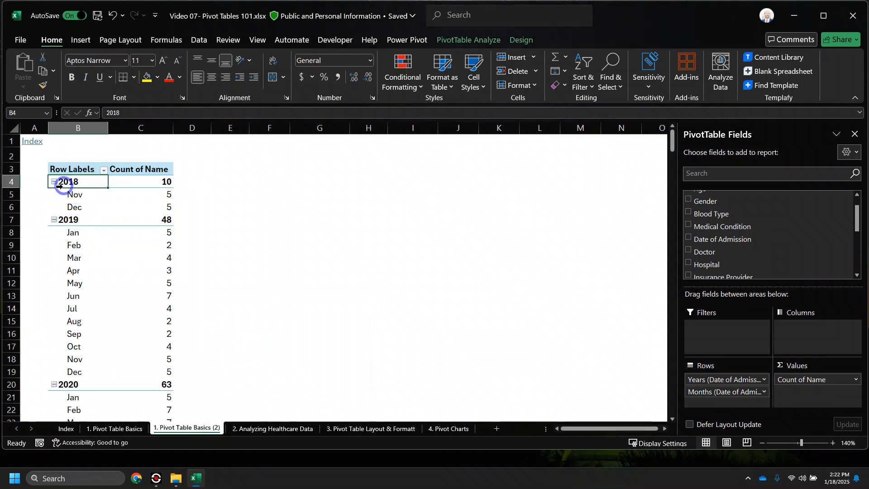
{"action": "left_click", "coordinate": [86, 195]}
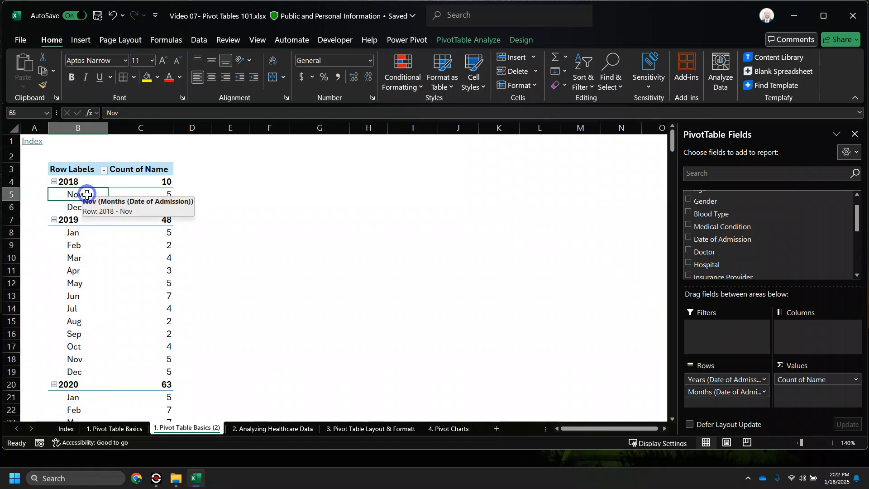
{"action": "right_click", "coordinate": [78, 195]}
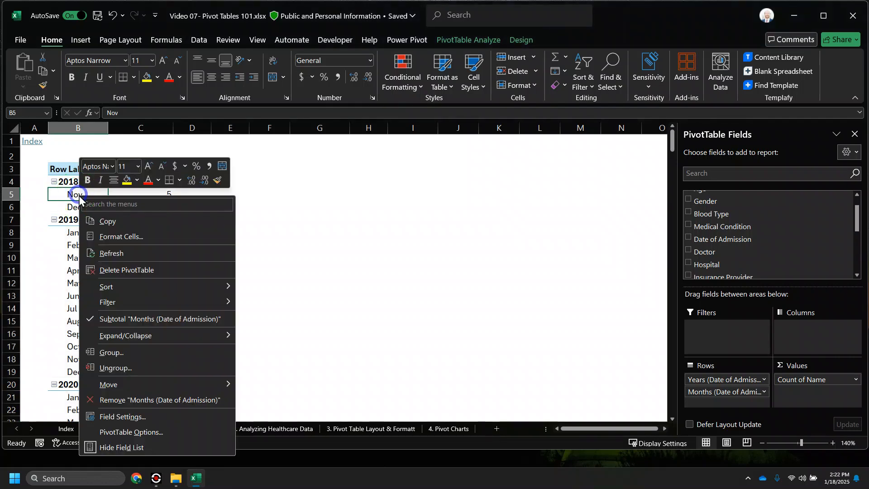
{"action": "left_click", "coordinate": [53, 182]}
{"action": "left_click", "coordinate": [54, 181]}
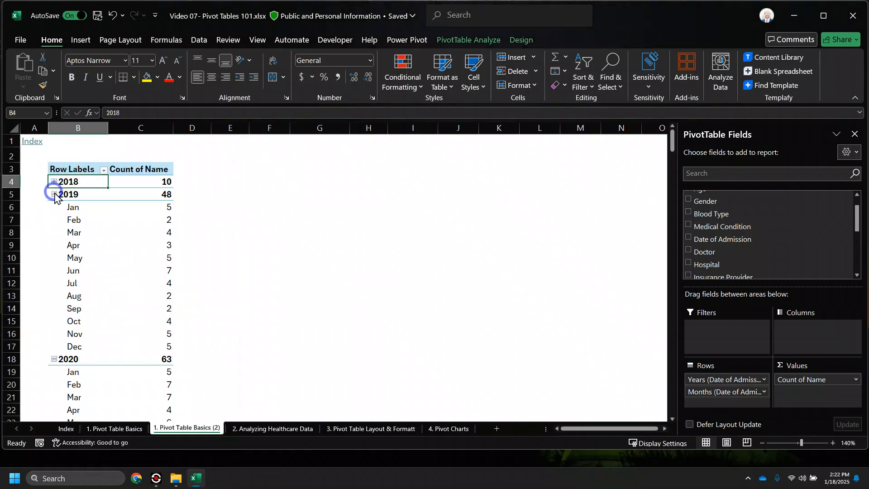
{"action": "left_click", "coordinate": [54, 194]}
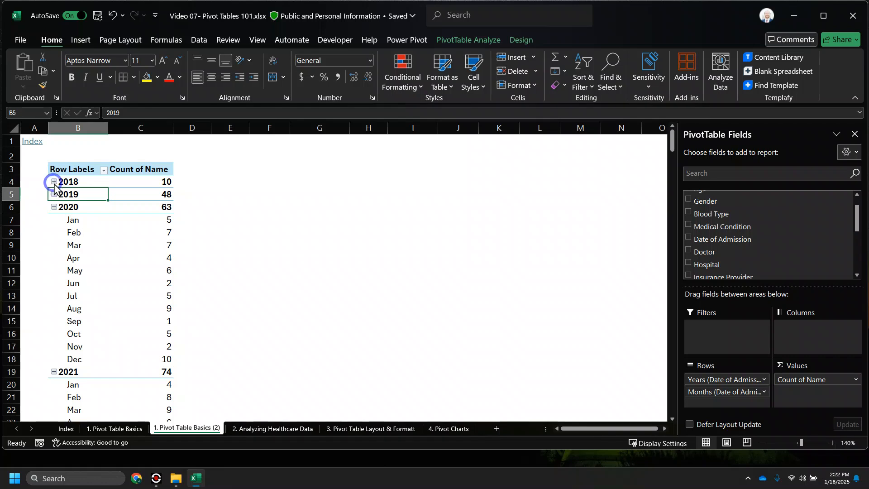
{"action": "right_click", "coordinate": [68, 183]}
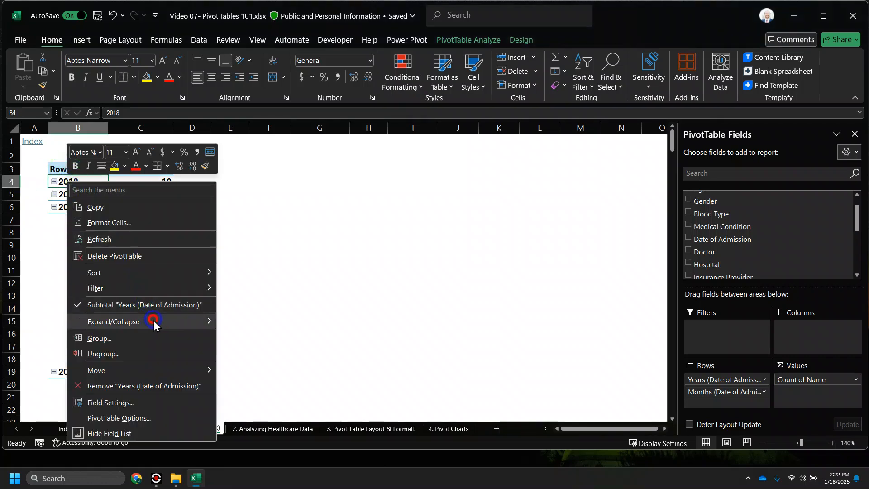
{"action": "left_click", "coordinate": [153, 320]}
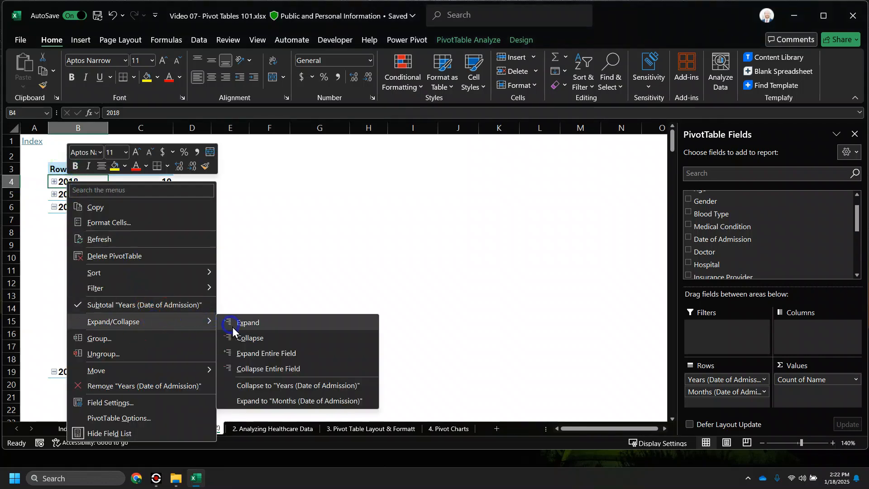
{"action": "left_click", "coordinate": [308, 353]}
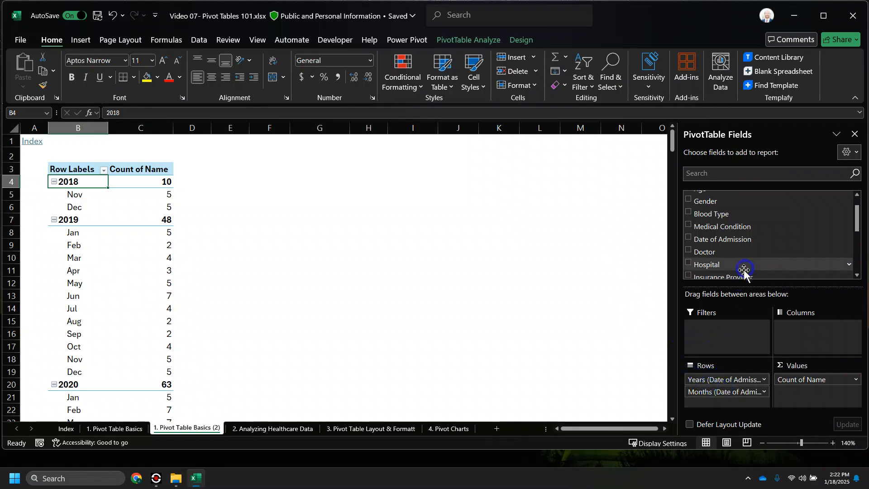
{"action": "scroll", "coordinate": [736, 271], "scroll_direction": "up", "scroll_amount": 1}
- Remove Months and re-add Date of Admission so rows count years 2018–2023, totalling 299
{"action": "left_click_drag", "start_coordinate": [721, 392], "coordinate": [621, 353]}
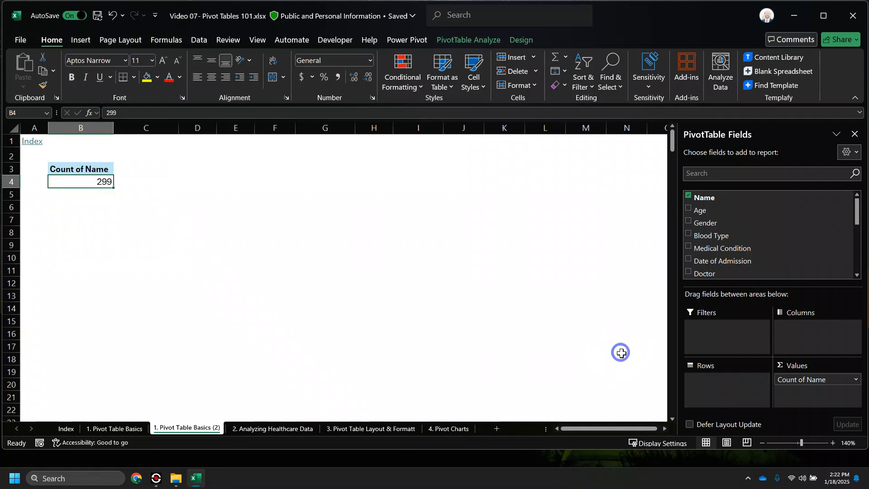
{"action": "left_click", "coordinate": [689, 260]}
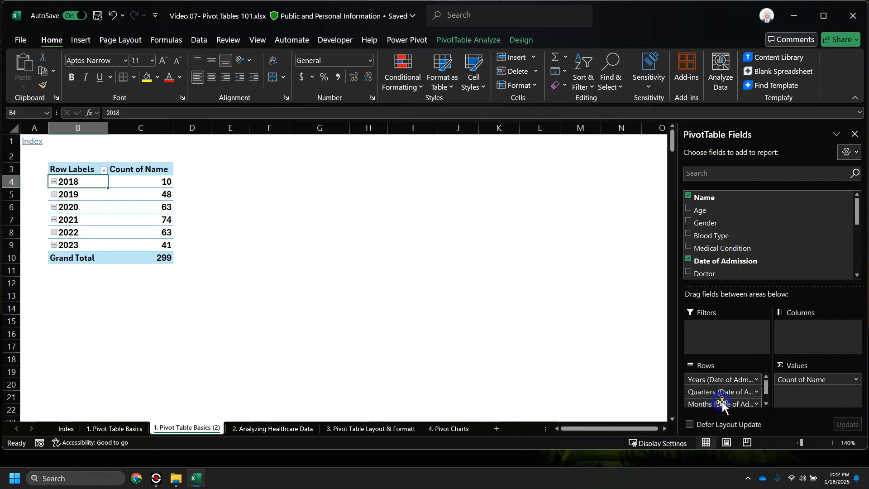
{"action": "key", "text": "ctrl+z"}
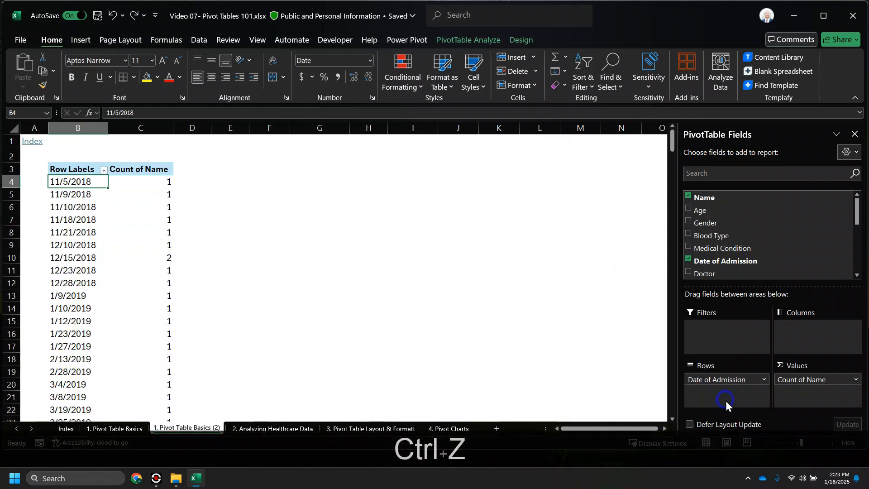
{"action": "left_click", "coordinate": [718, 380]}
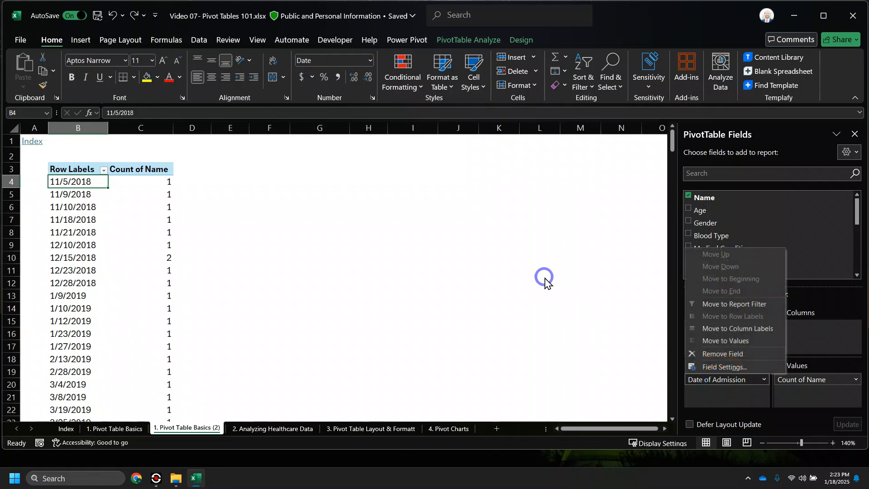
{"action": "left_click", "coordinate": [372, 248]}
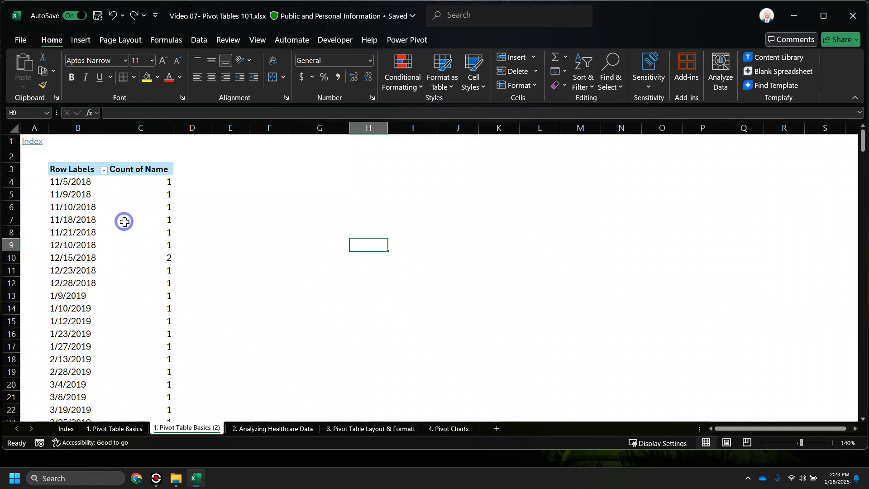
{"action": "key", "text": "ctrl+z"}
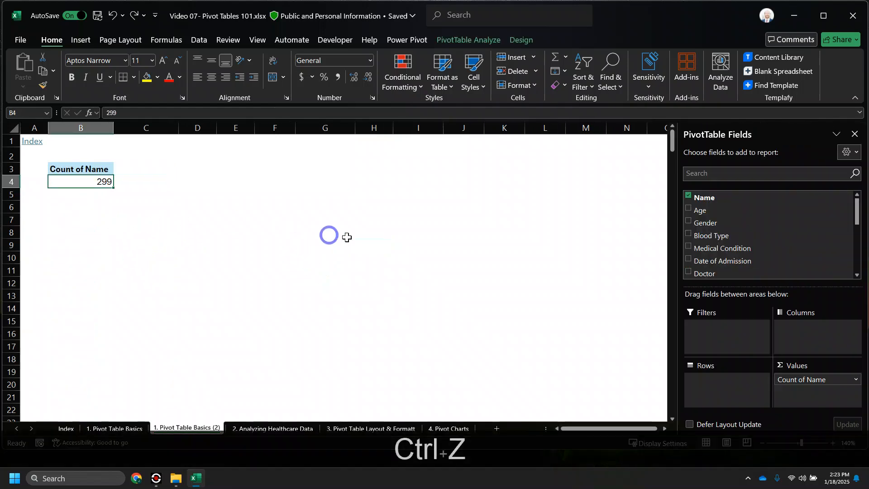
{"action": "left_click", "coordinate": [688, 259]}
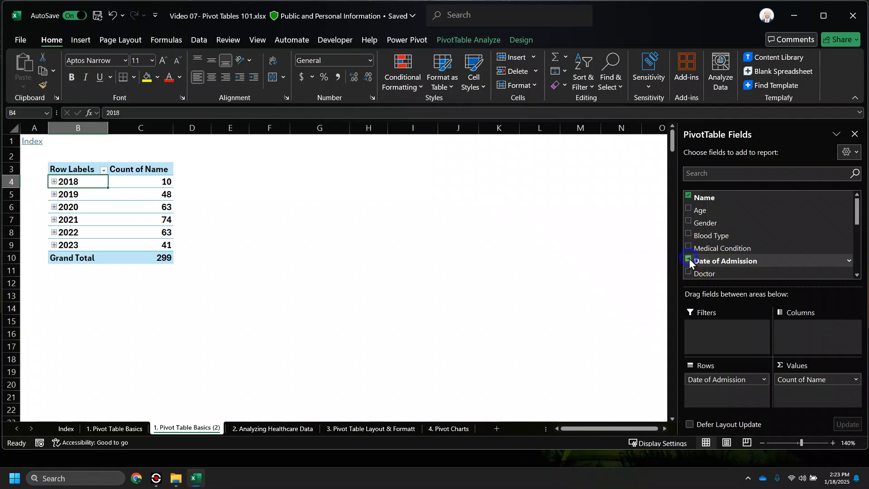
- Regroup the admission dates in the pivot by Days only
{"action": "right_click", "coordinate": [81, 198]}
{"action": "left_click", "coordinate": [138, 351]}
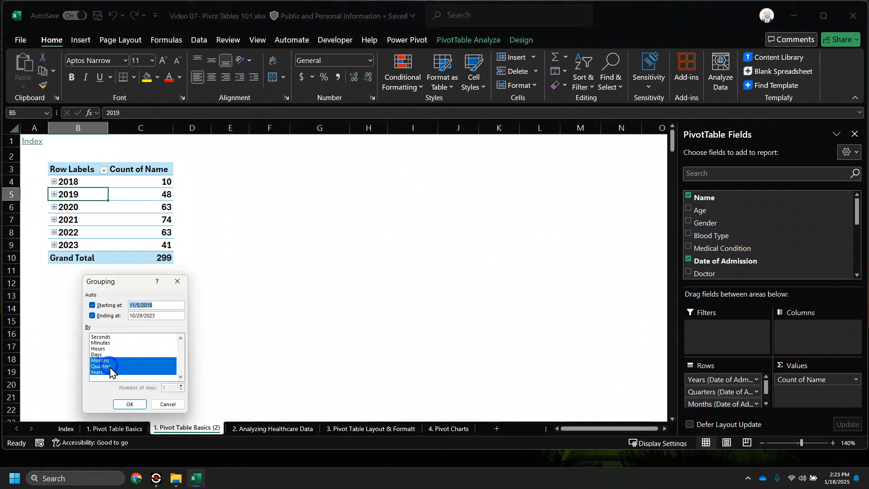
{"action": "left_click", "coordinate": [107, 372]}
{"action": "left_click", "coordinate": [99, 355]}
{"action": "left_click", "coordinate": [100, 360]}
{"action": "left_click", "coordinate": [103, 366]}
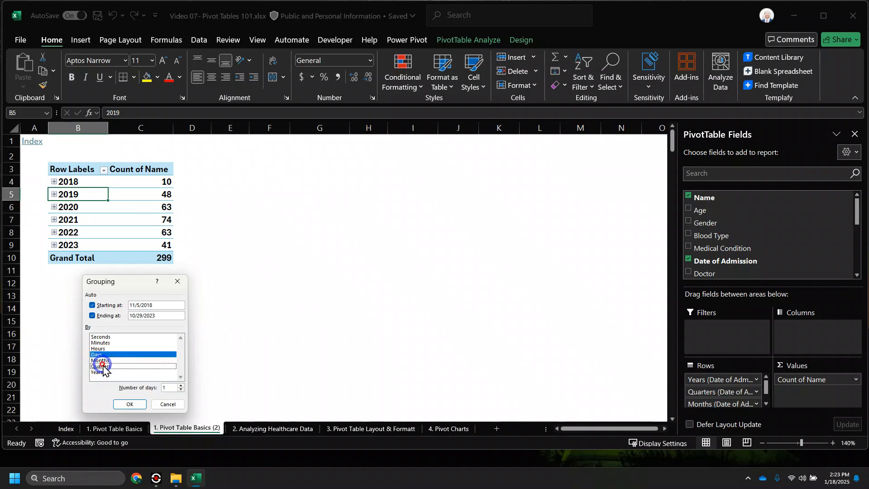
{"action": "left_click", "coordinate": [129, 402]}
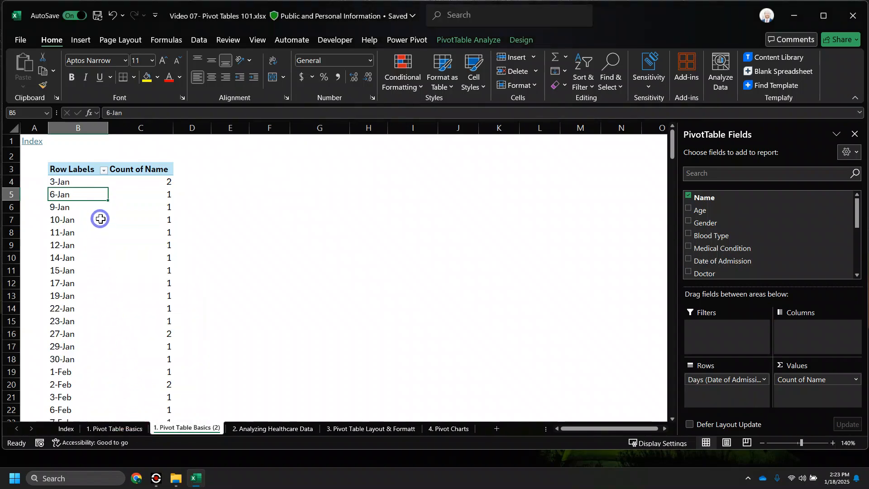
- Remove the day-grouped dates from the pivot rows, leaving Count of Name at 299
{"action": "scroll", "coordinate": [82, 210], "scroll_direction": "down", "scroll_amount": 3}
{"action": "scroll", "coordinate": [81, 213], "scroll_direction": "up", "scroll_amount": 2}
{"action": "scroll", "coordinate": [82, 214], "scroll_direction": "up", "scroll_amount": 1}
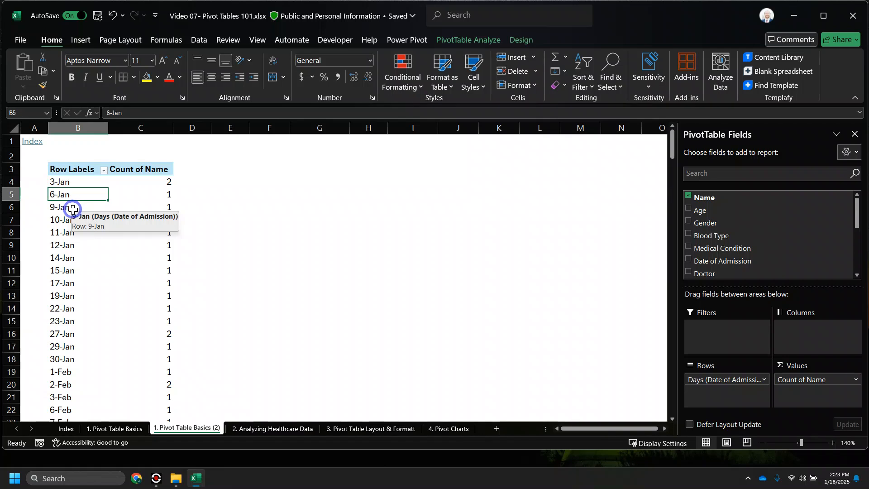
{"action": "left_click_drag", "start_coordinate": [697, 380], "coordinate": [415, 316]}
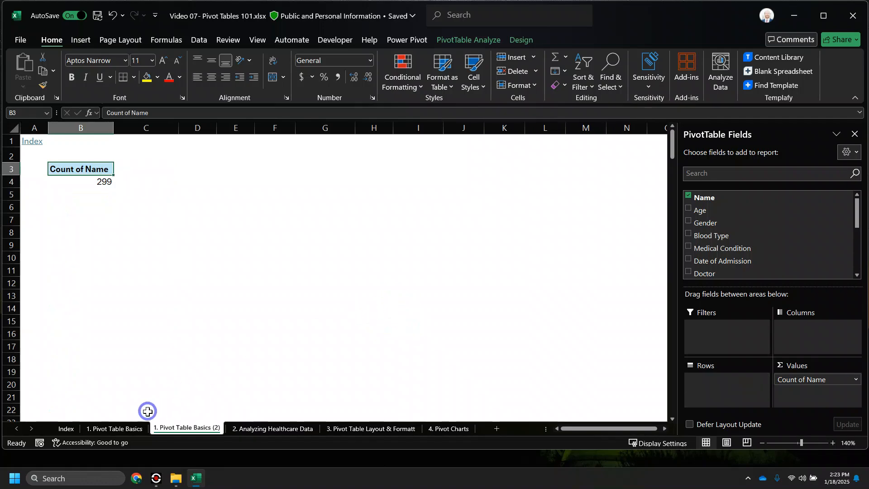
{"action": "left_click", "coordinate": [247, 427]}
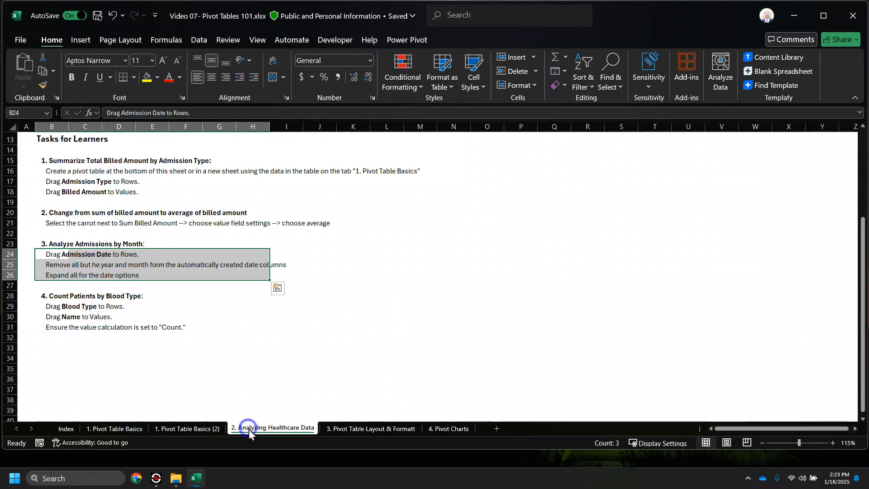
{"action": "left_click_drag", "start_coordinate": [64, 296], "coordinate": [80, 328]}
{"action": "left_click", "coordinate": [90, 347]}
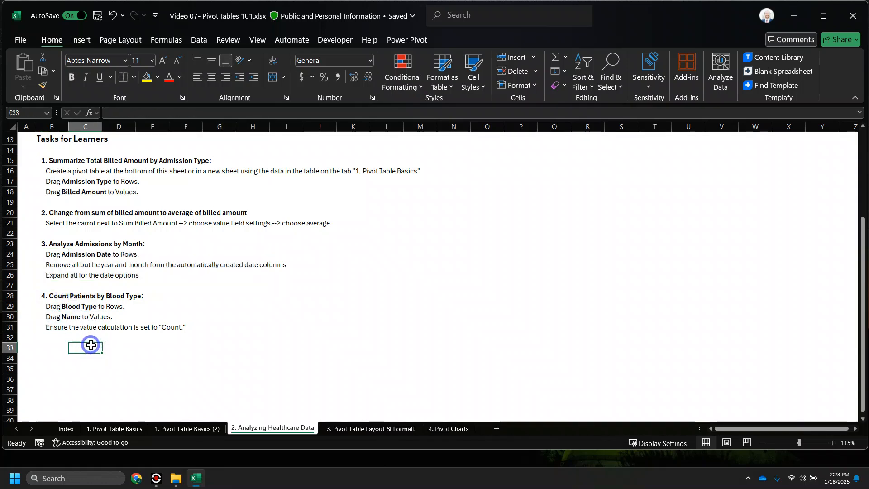
{"action": "left_click_drag", "start_coordinate": [70, 300], "coordinate": [54, 327]}
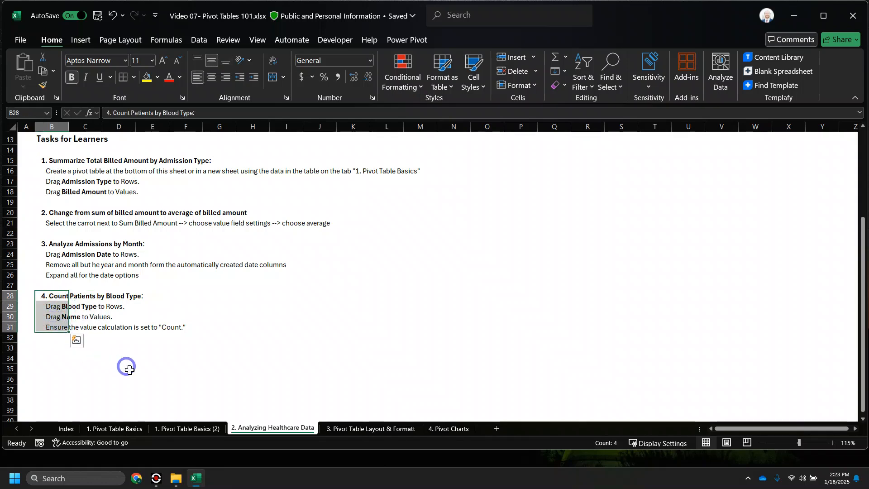
{"action": "left_click", "coordinate": [201, 431]}
{"action": "left_click", "coordinate": [92, 183]}
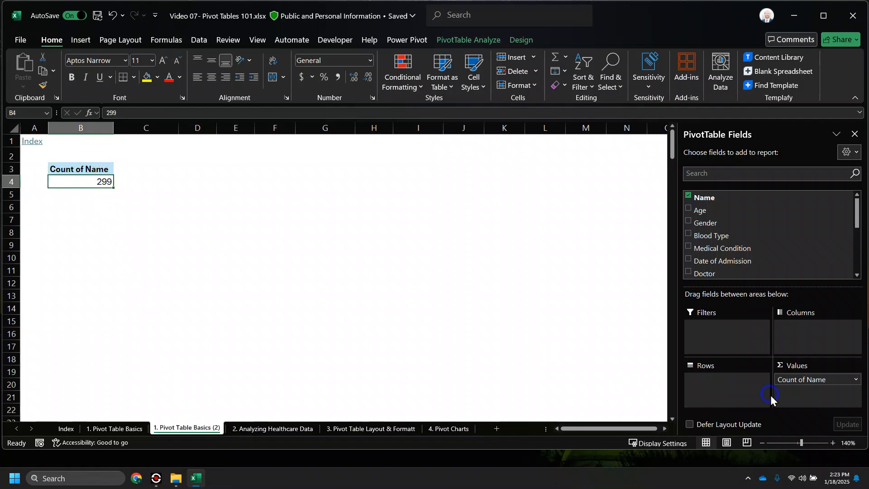
{"action": "left_click", "coordinate": [689, 234]}
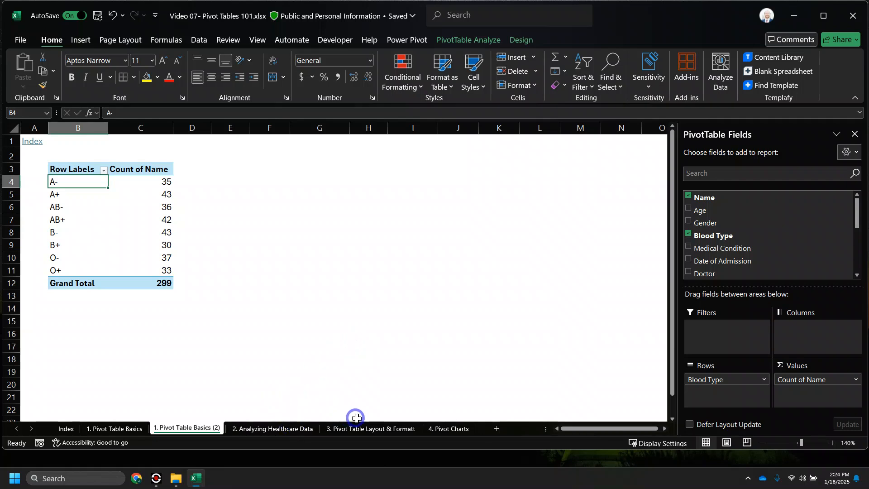
- Switch to the '3. Pivot Table Layout & Formatting' task sheet
{"action": "left_click", "coordinate": [366, 429]}
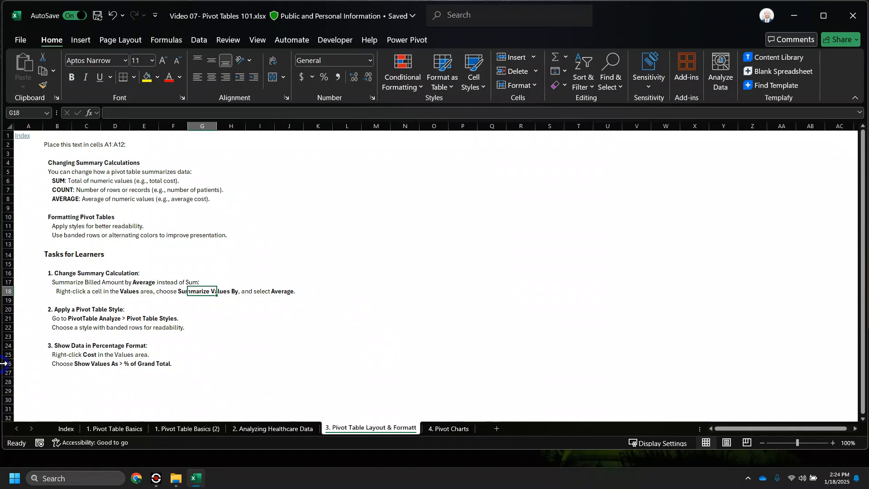
- Mark the Change Summary Calculation task, return to Pivot Table Basics (2), and remove Blood Type from the rows
{"action": "left_click_drag", "start_coordinate": [5, 273], "coordinate": [4, 291]}
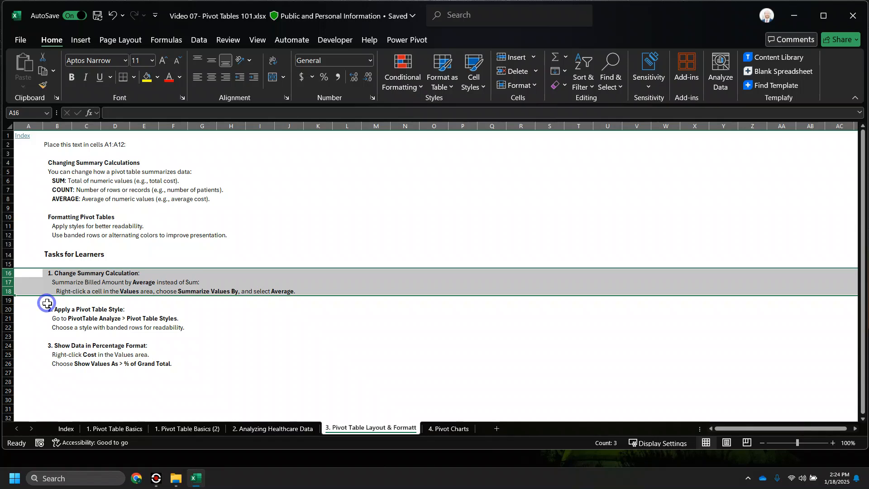
{"action": "left_click", "coordinate": [188, 428]}
{"action": "left_click", "coordinate": [121, 222]}
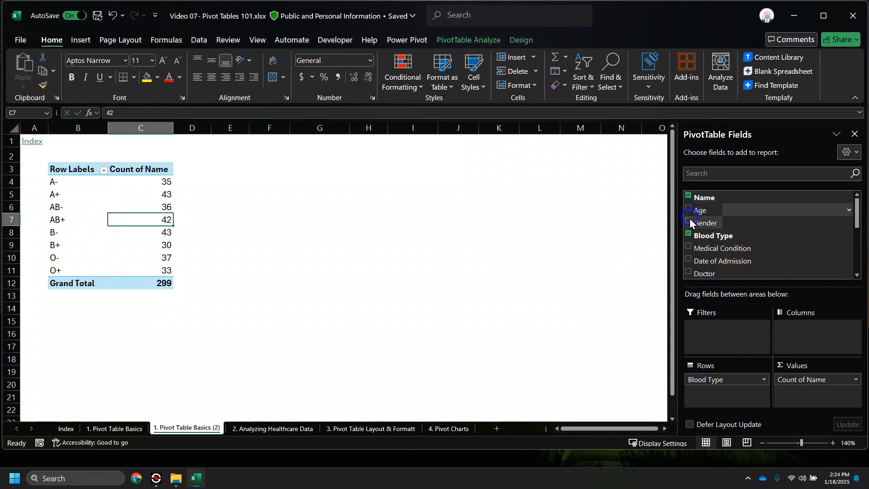
{"action": "left_click", "coordinate": [687, 234]}
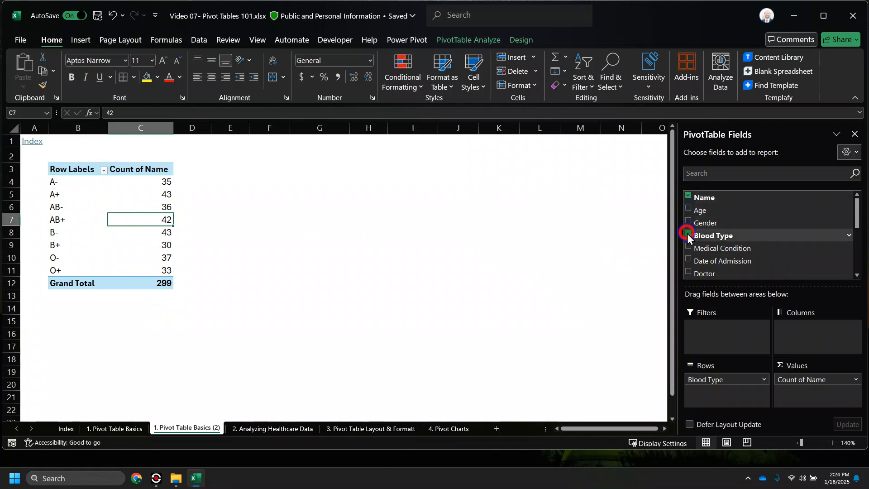
- Replace the Name count with Billing Amount values broken down by Admission Type
{"action": "left_click", "coordinate": [689, 197]}
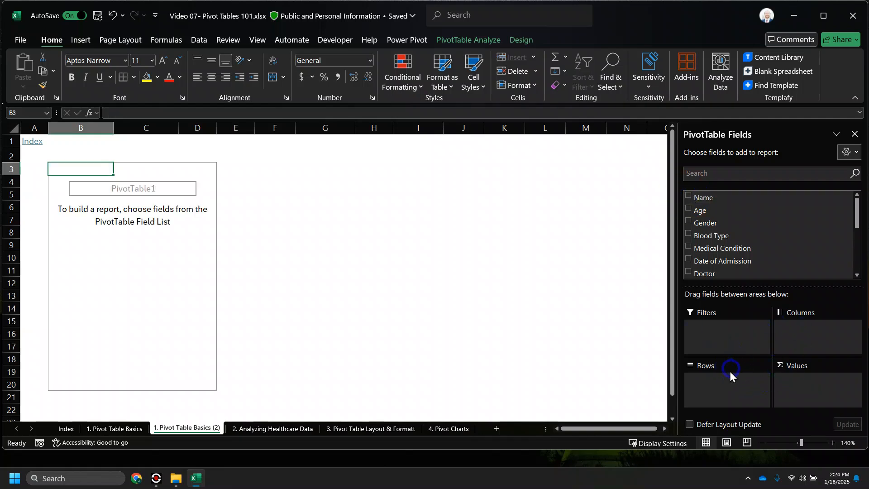
{"action": "scroll", "coordinate": [724, 248], "scroll_direction": "down", "scroll_amount": 3}
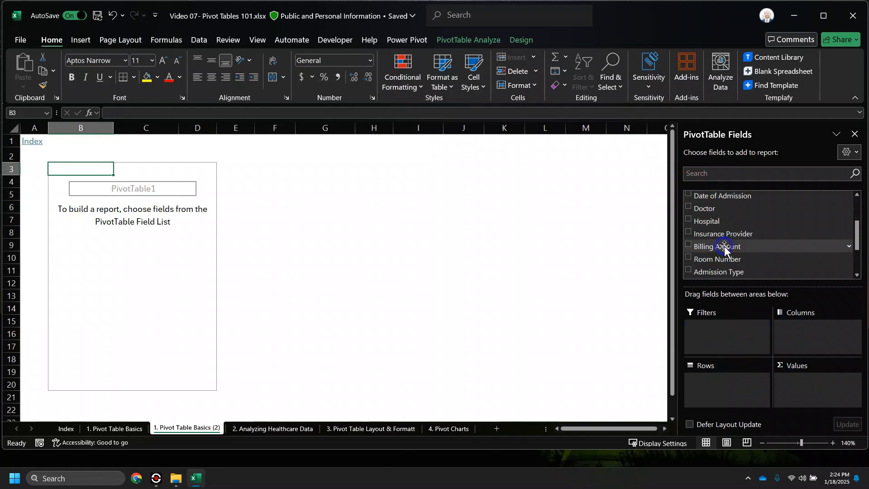
{"action": "left_click", "coordinate": [688, 244]}
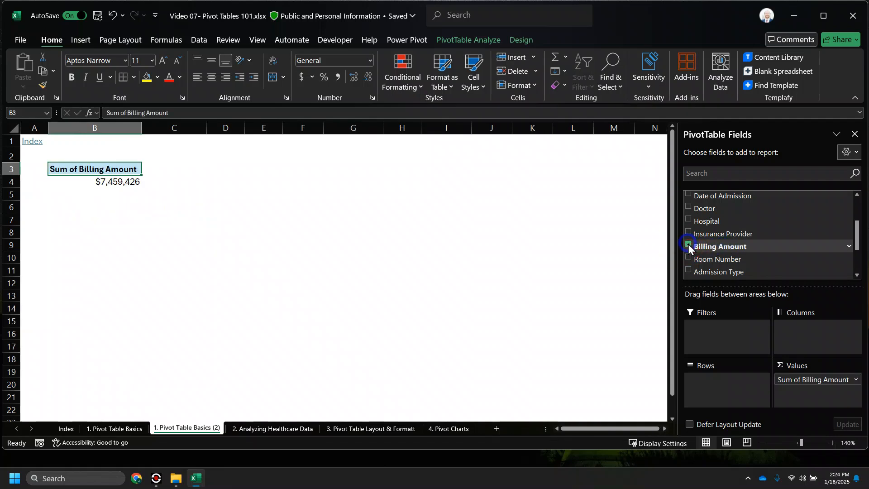
{"action": "scroll", "coordinate": [724, 233], "scroll_direction": "up", "scroll_amount": 3}
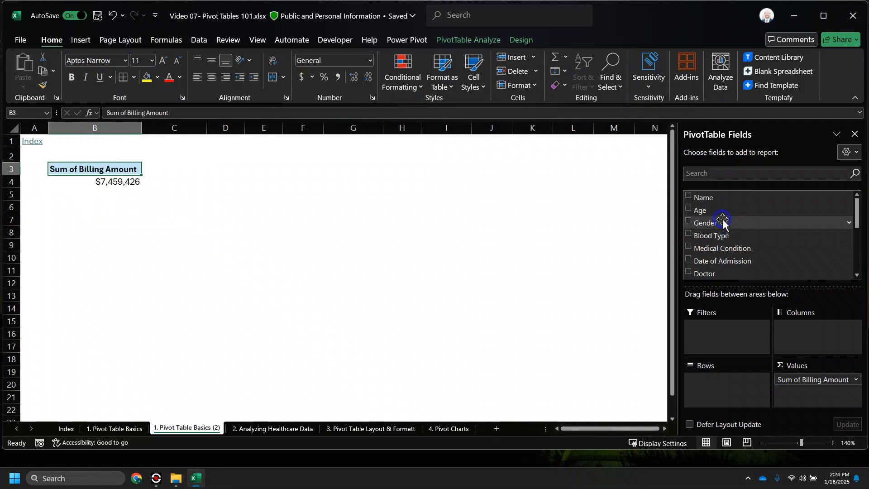
{"action": "scroll", "coordinate": [720, 233], "scroll_direction": "down", "scroll_amount": 4}
{"action": "scroll", "coordinate": [717, 240], "scroll_direction": "down", "scroll_amount": 1}
{"action": "left_click", "coordinate": [689, 227]}
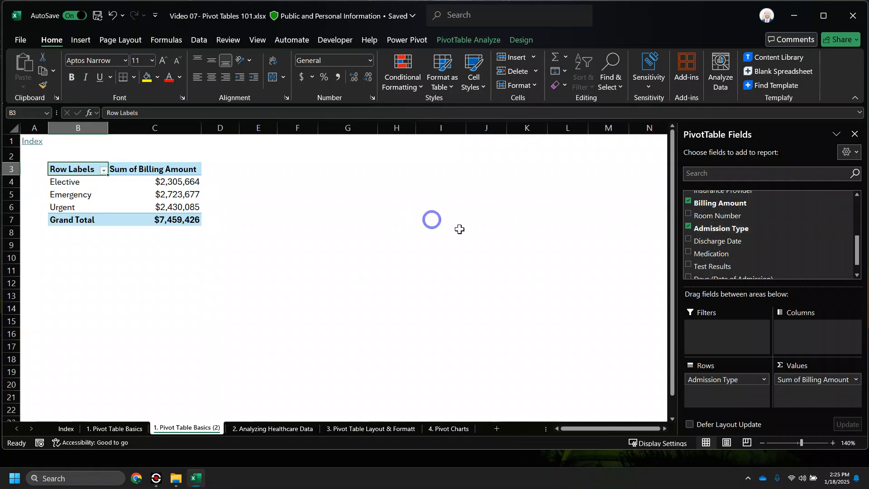
- Summarize Billing Amount by Average, then go to the layout and formatting task sheet
{"action": "left_click", "coordinate": [854, 381]}
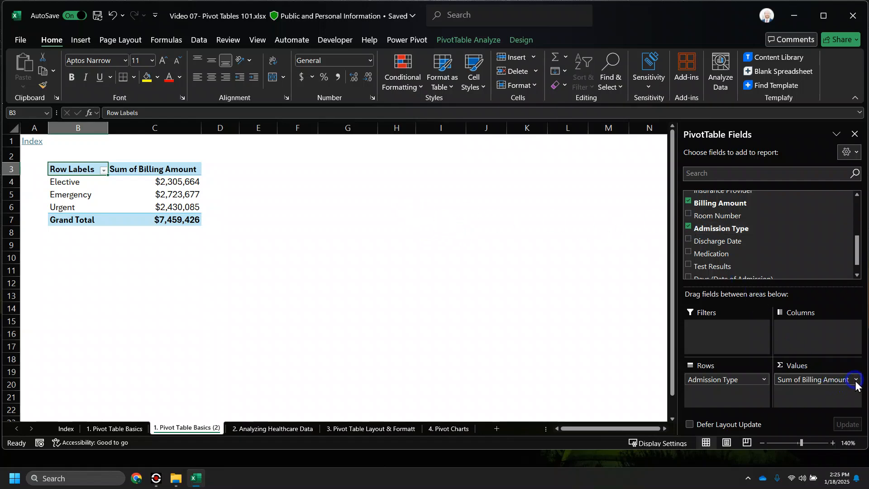
{"action": "key", "text": "ctrl"}
{"action": "key", "text": "ctrl"}
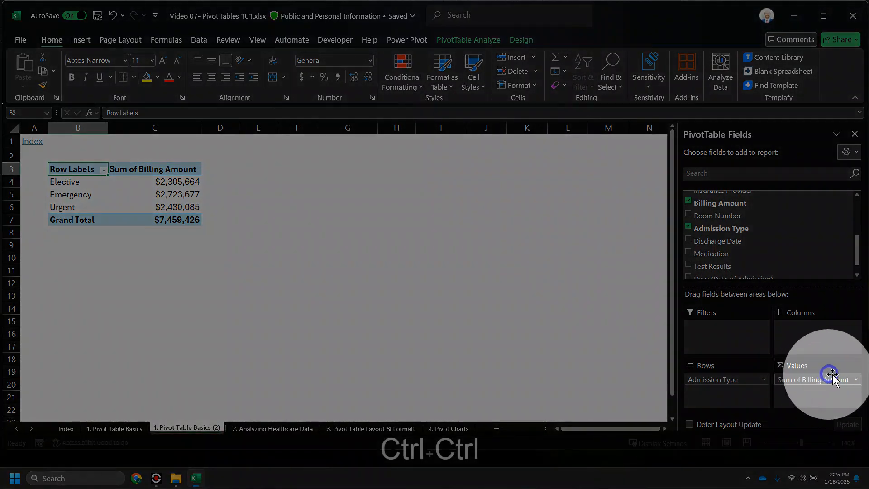
{"action": "left_click", "coordinate": [856, 381]}
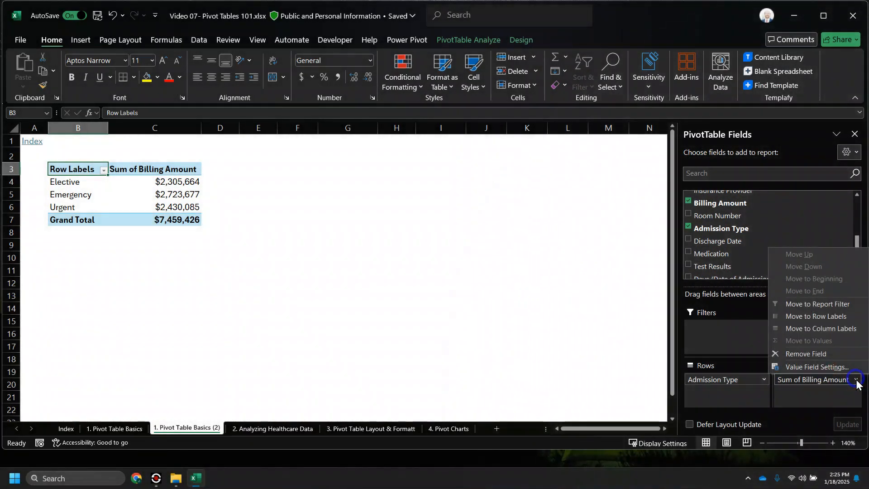
{"action": "left_click", "coordinate": [848, 367]}
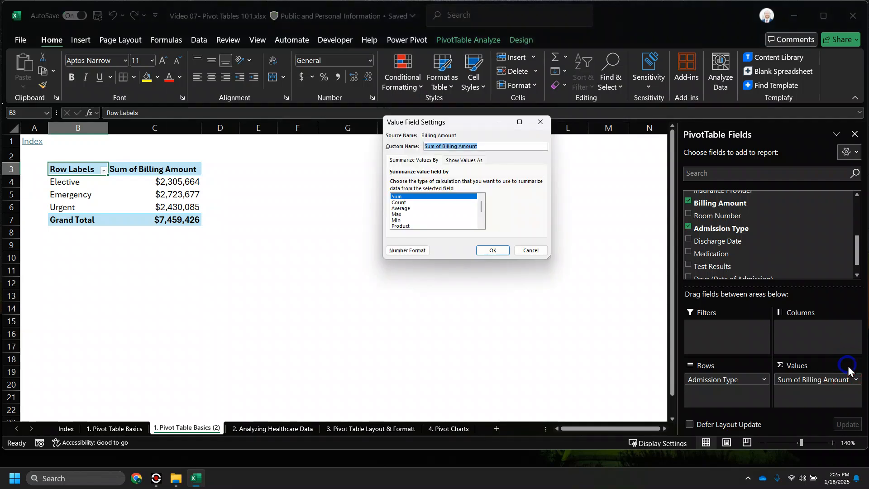
{"action": "left_click", "coordinate": [413, 208]}
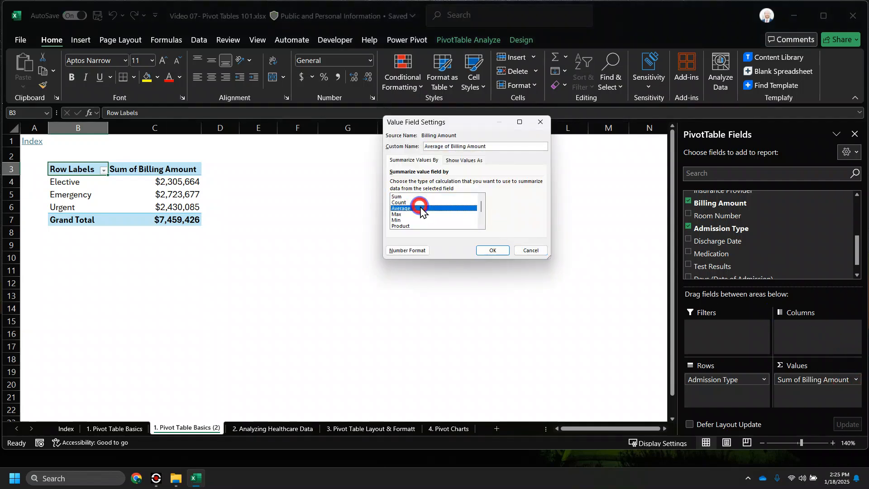
{"action": "left_click", "coordinate": [506, 249]}
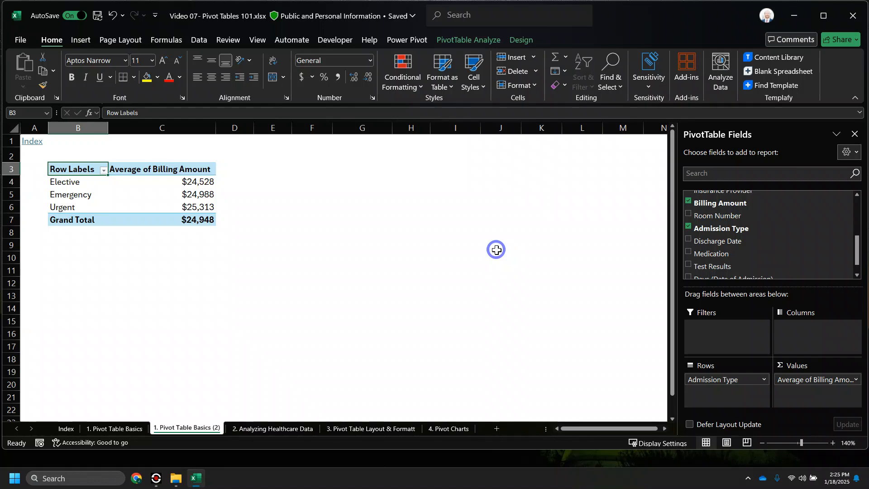
{"action": "key", "text": "alt+Tab"}
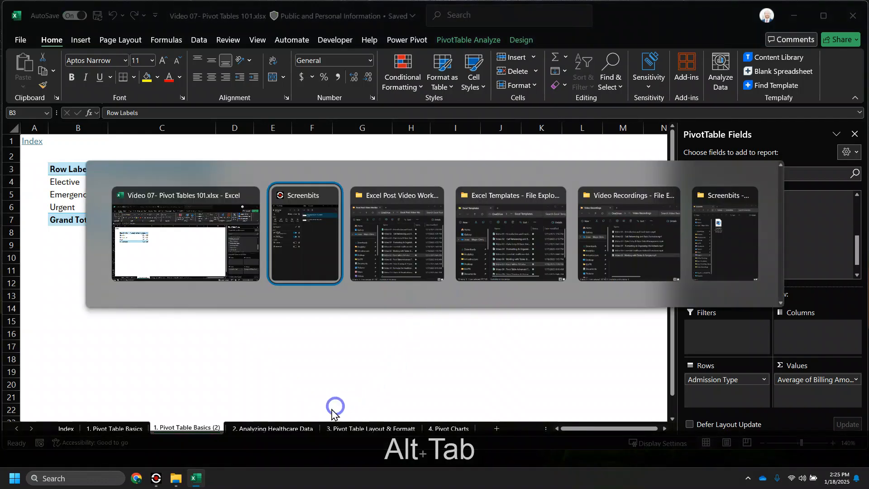
{"action": "left_click", "coordinate": [352, 426]}
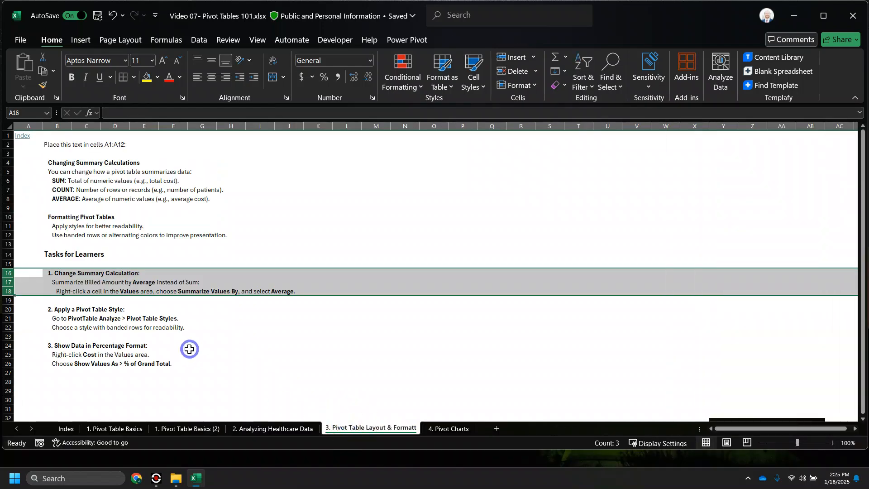
- Mark the Apply a Pivot Table Style task, zoom to 120%, then return to Pivot Table Basics (2)
{"action": "left_click", "coordinate": [84, 315]}
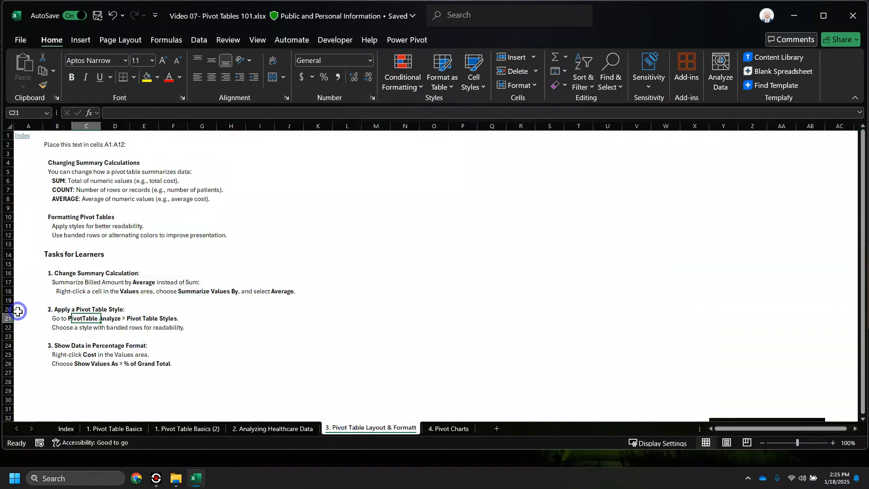
{"action": "left_click_drag", "start_coordinate": [8, 309], "coordinate": [7, 327]}
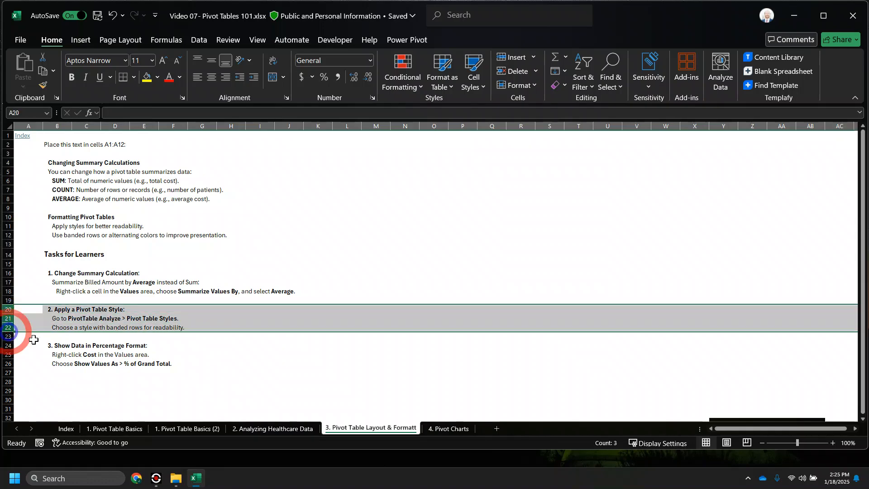
{"action": "left_click", "coordinate": [833, 442]}
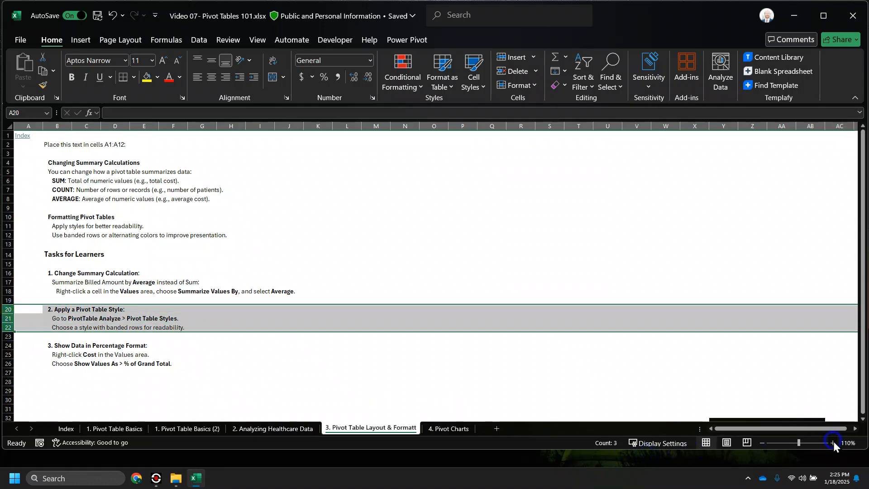
{"action": "left_click", "coordinate": [832, 442]}
{"action": "scroll", "coordinate": [294, 336], "scroll_direction": "down", "scroll_amount": 3}
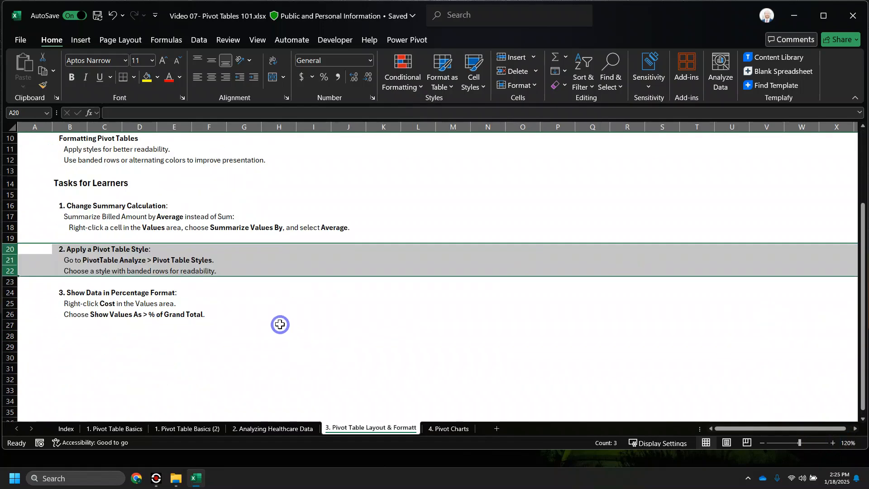
{"action": "left_click", "coordinate": [186, 428]}
{"action": "left_click", "coordinate": [89, 194]}
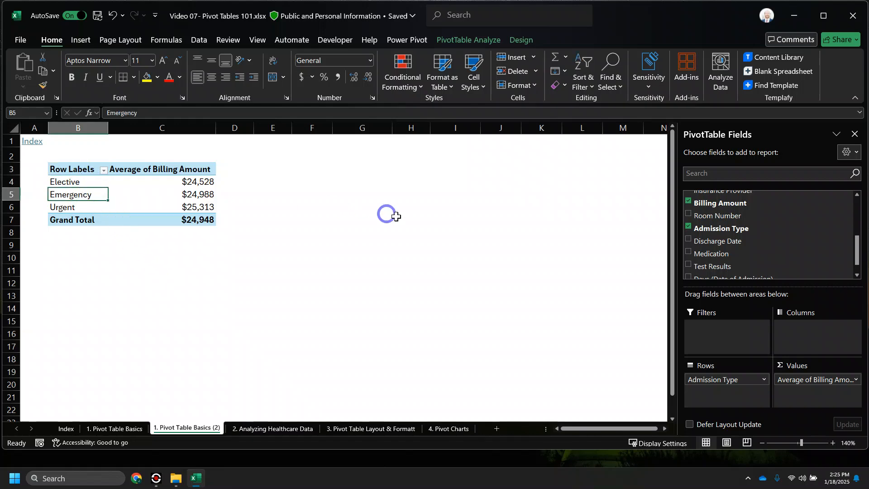
- Select inside the admission-type pivot and expand the Design tab's PivotTable Styles gallery
{"action": "left_click", "coordinate": [475, 41]}
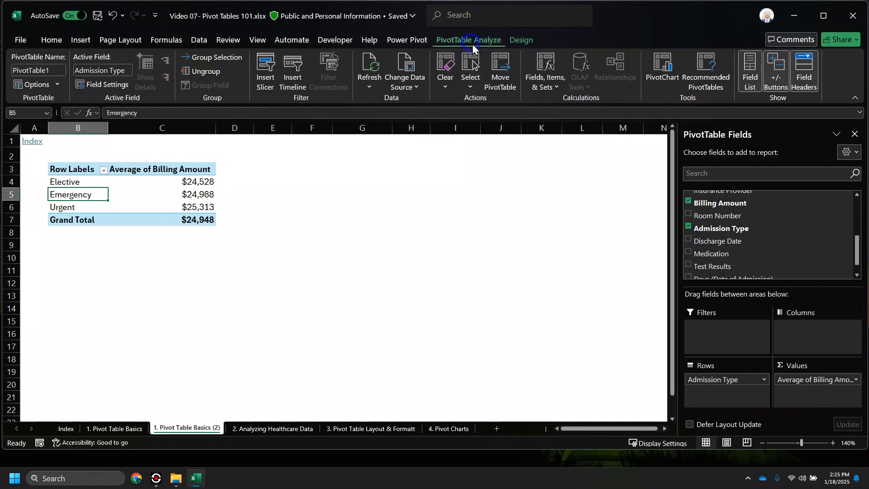
{"action": "left_click", "coordinate": [519, 43]}
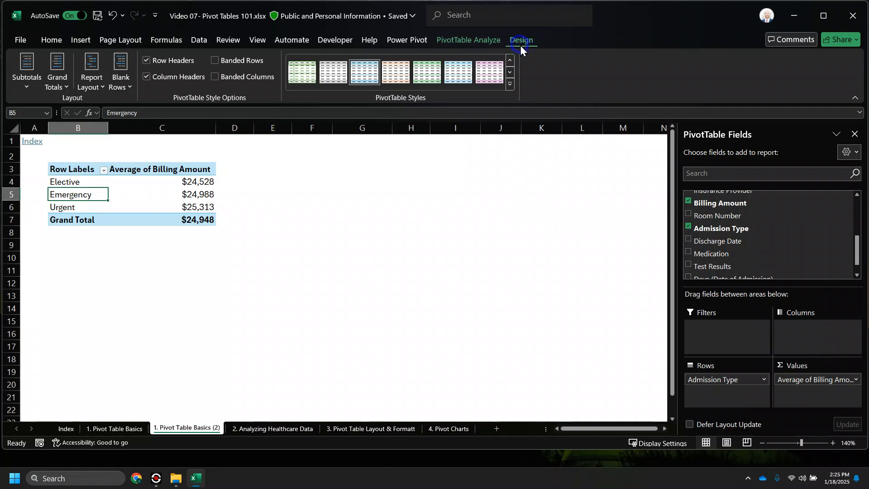
{"action": "left_click", "coordinate": [280, 194]}
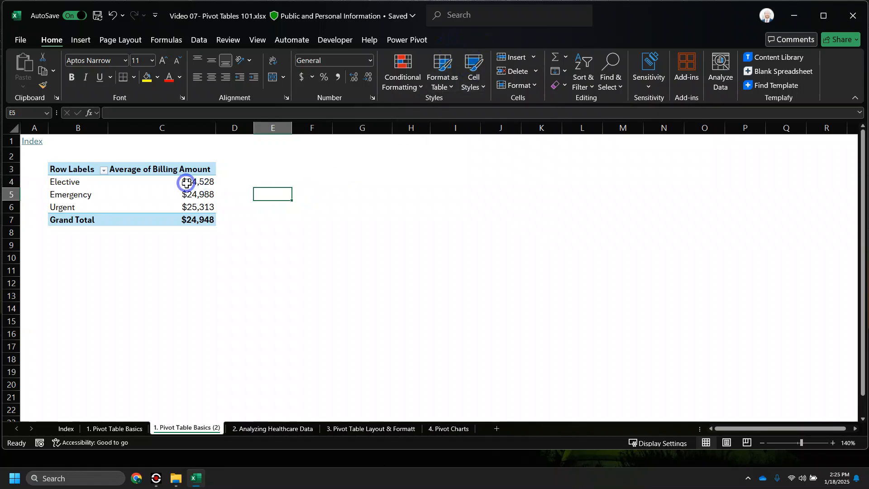
{"action": "left_click", "coordinate": [192, 196]}
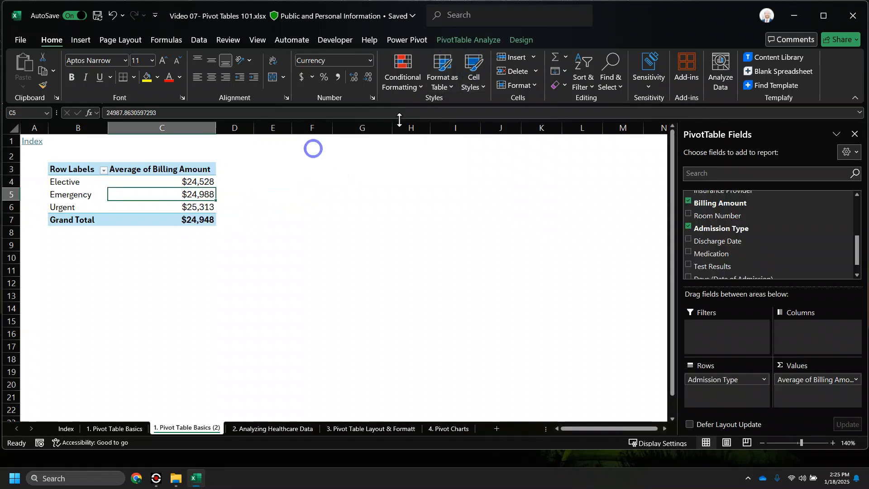
{"action": "left_click", "coordinate": [523, 40]}
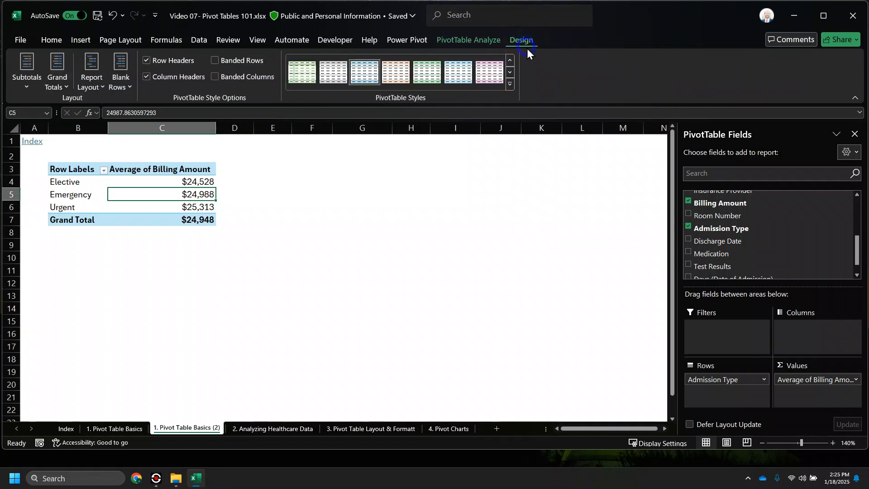
{"action": "left_click", "coordinate": [510, 84]}
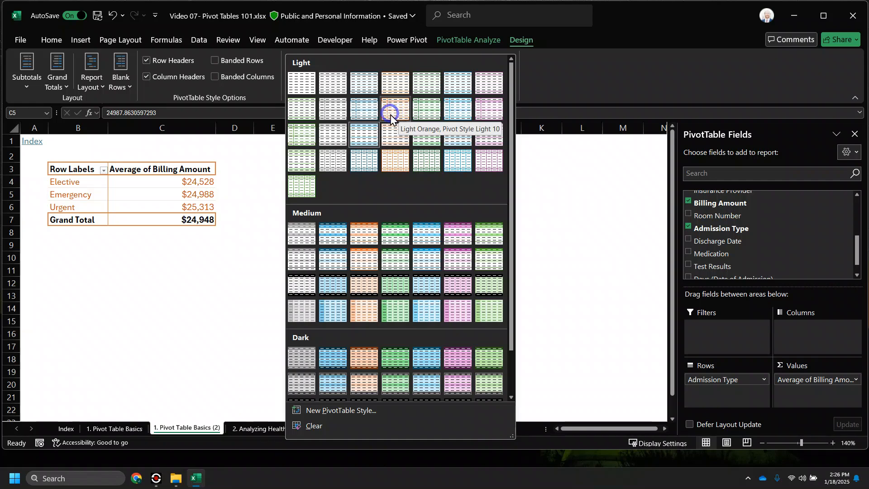
- Apply the first style of the second Medium row to the pivot and turn on Banded Rows
{"action": "left_click", "coordinate": [301, 234]}
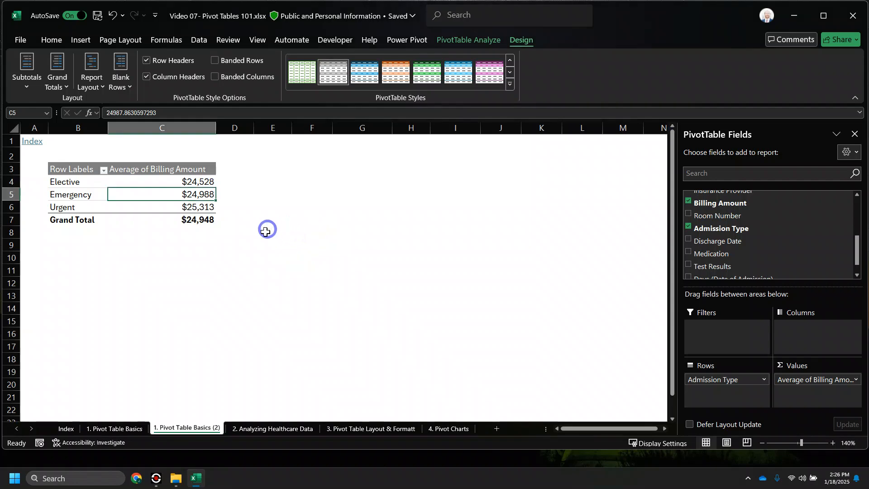
{"action": "left_click", "coordinate": [510, 84]}
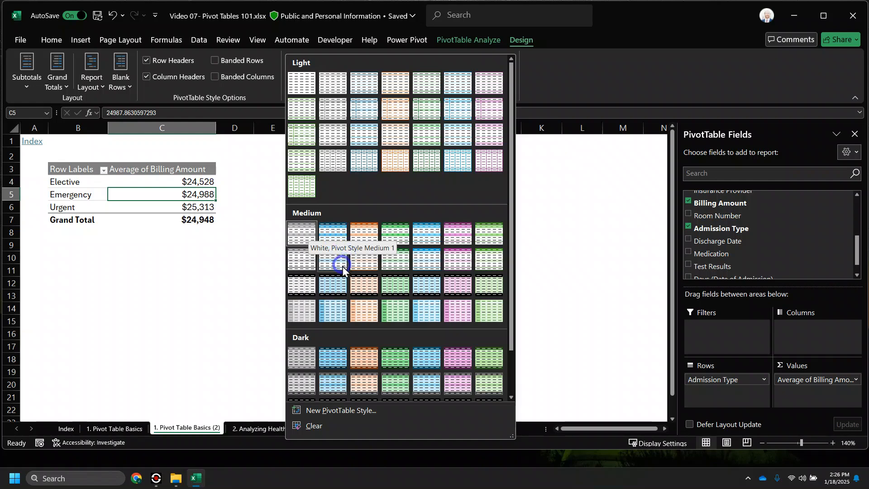
{"action": "left_click", "coordinate": [301, 257]}
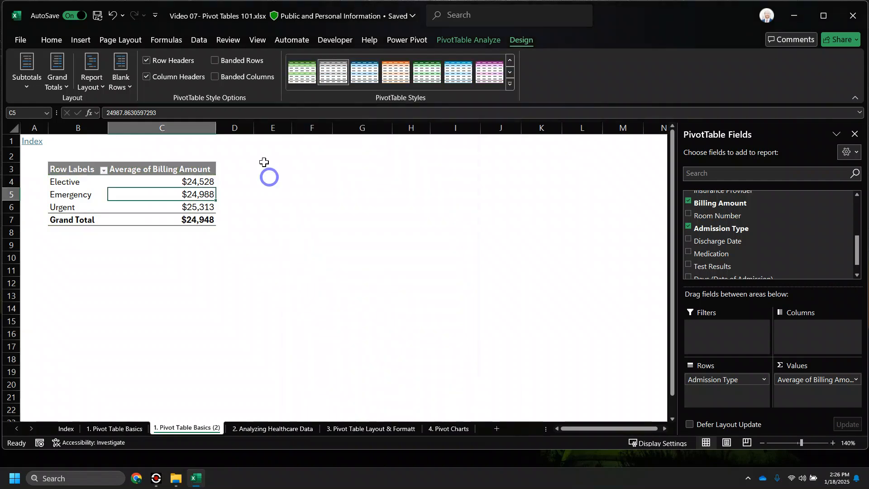
{"action": "left_click", "coordinate": [213, 61]}
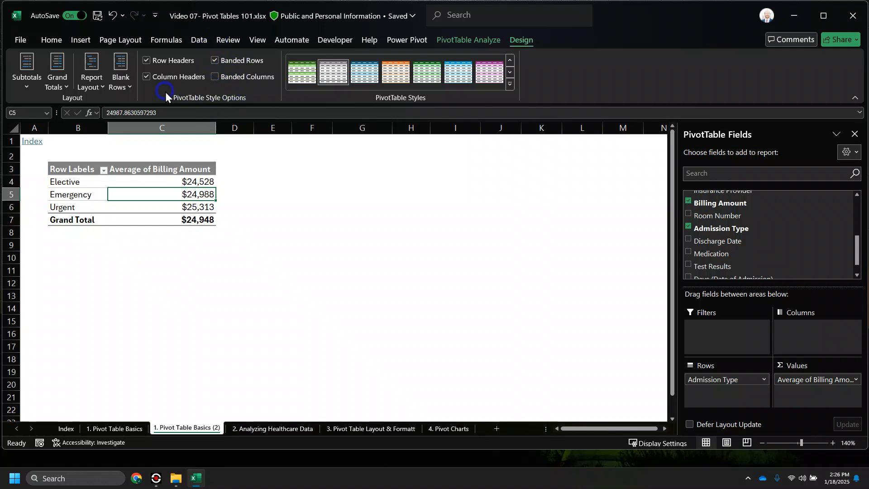
- Remove Admission Type from the pivot, leaving a single Average of Billing Amount of $24,948
{"action": "key", "text": "ctrl"}
{"action": "key", "text": "ctrl"}
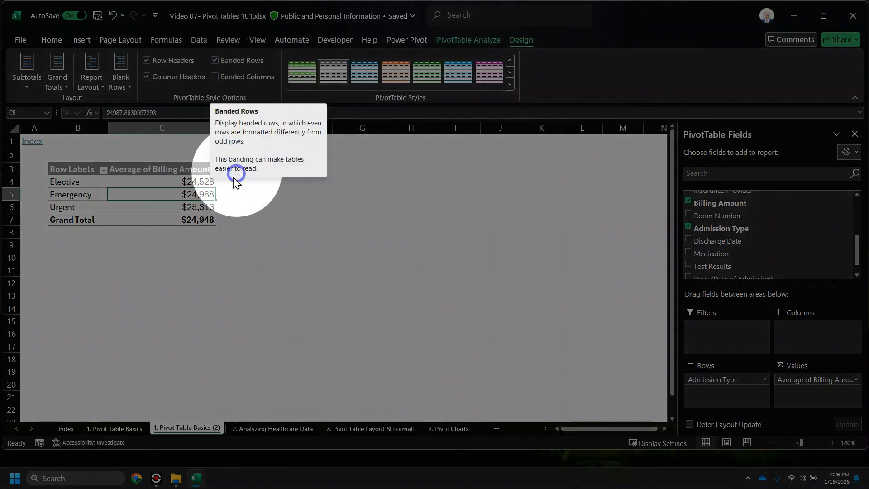
{"action": "left_click", "coordinate": [172, 216]}
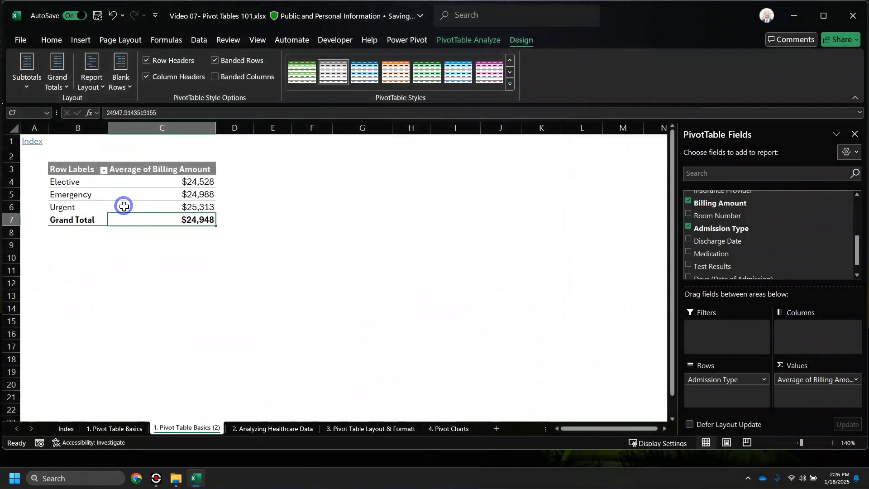
{"action": "scroll", "coordinate": [772, 237], "scroll_direction": "up", "scroll_amount": 3}
{"action": "scroll", "coordinate": [762, 229], "scroll_direction": "down", "scroll_amount": 3}
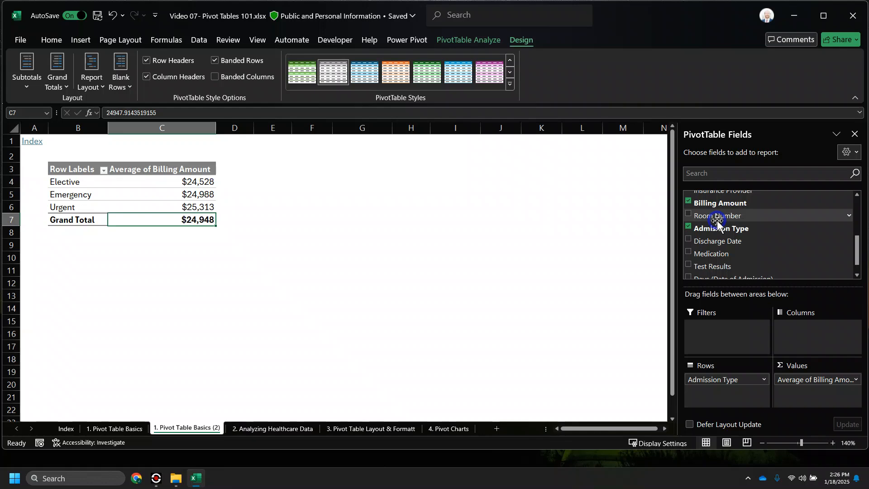
{"action": "left_click", "coordinate": [688, 227]}
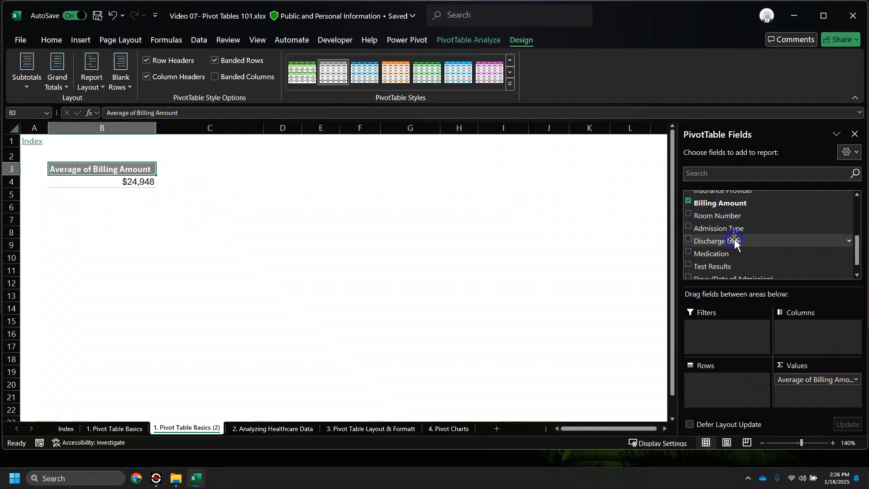
- Add Doctor as pivot rows and toggle Banded Rows off and back on
{"action": "scroll", "coordinate": [738, 241], "scroll_direction": "up", "scroll_amount": 3}
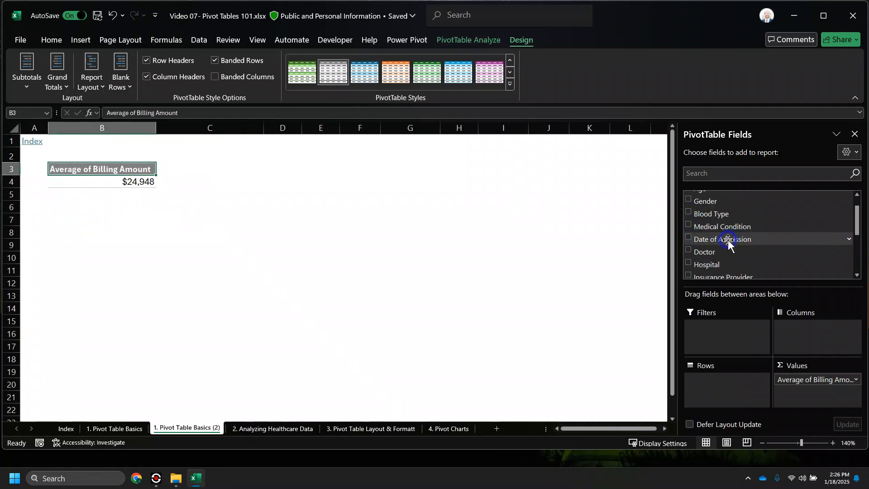
{"action": "left_click", "coordinate": [689, 251]}
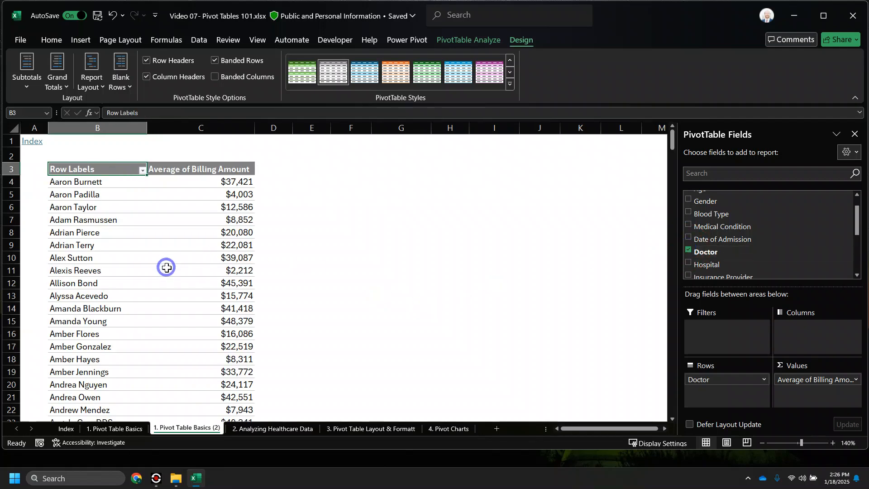
{"action": "left_click", "coordinate": [184, 257]}
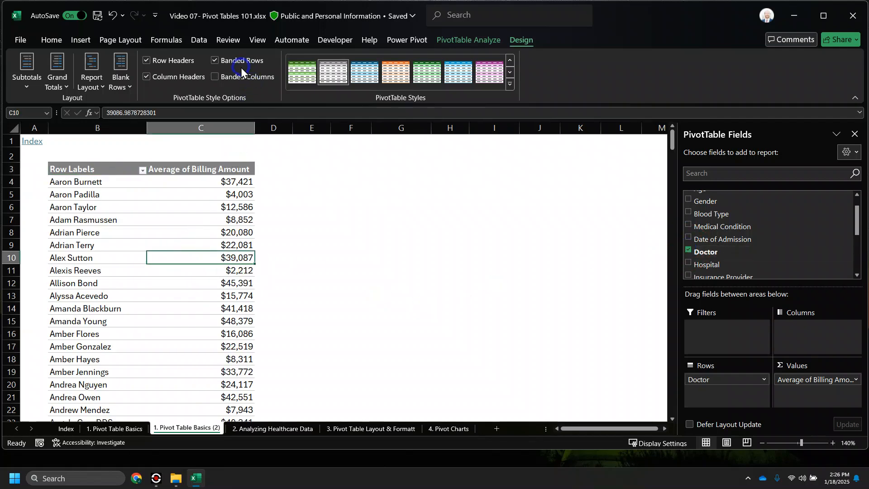
{"action": "left_click", "coordinate": [217, 60]}
{"action": "left_click", "coordinate": [218, 60]}
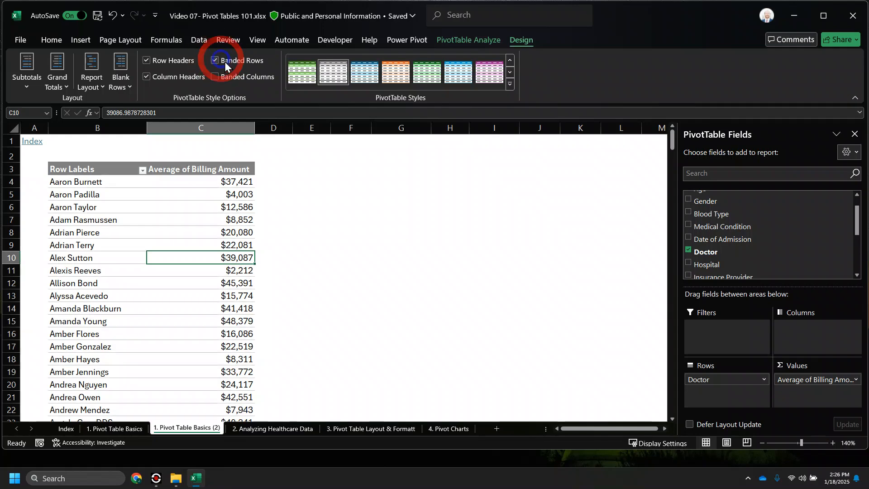
- Apply a grey Light PivotTable style to the doctor pivot
{"action": "left_click", "coordinate": [510, 84]}
{"action": "left_click", "coordinate": [335, 161]}
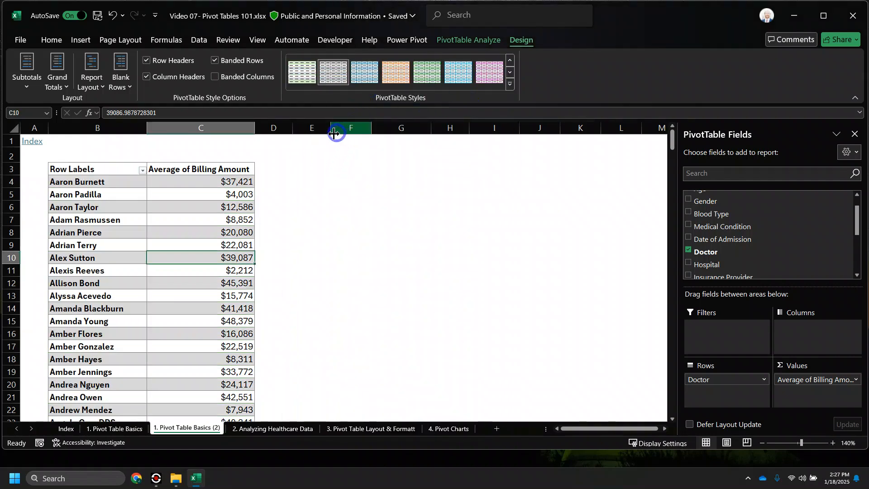
{"action": "left_click", "coordinate": [196, 221]}
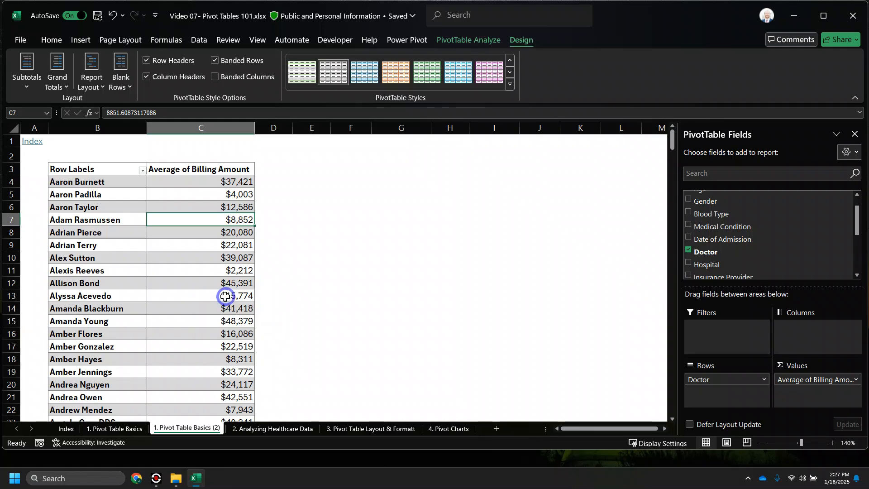
{"action": "scroll", "coordinate": [228, 278], "scroll_direction": "down", "scroll_amount": 8}
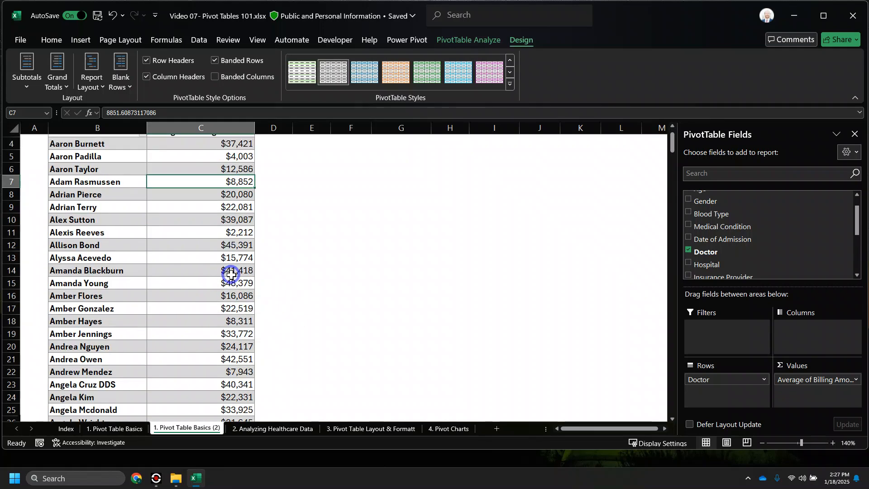
{"action": "scroll", "coordinate": [212, 295], "scroll_direction": "up", "scroll_amount": 11}
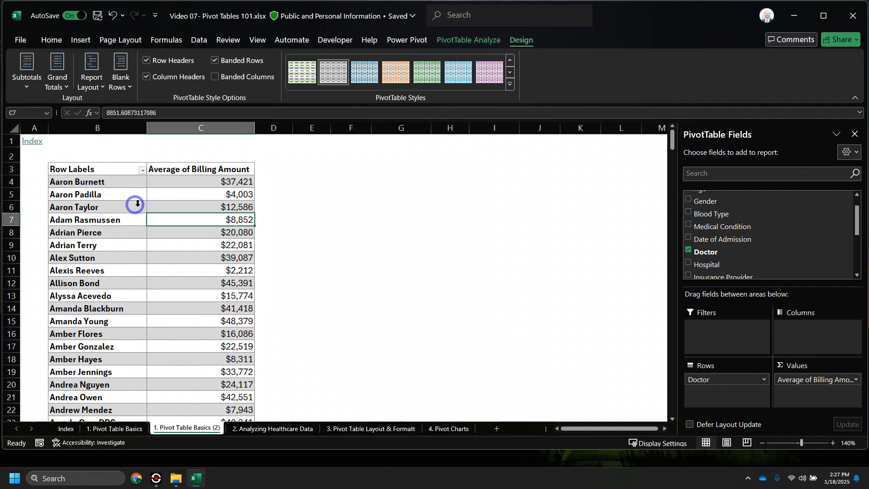
- Inspect individual doctors' average billing rows, then go to the '2. Analyzing Healthcare Data' sheet
{"action": "left_click", "coordinate": [136, 283]}
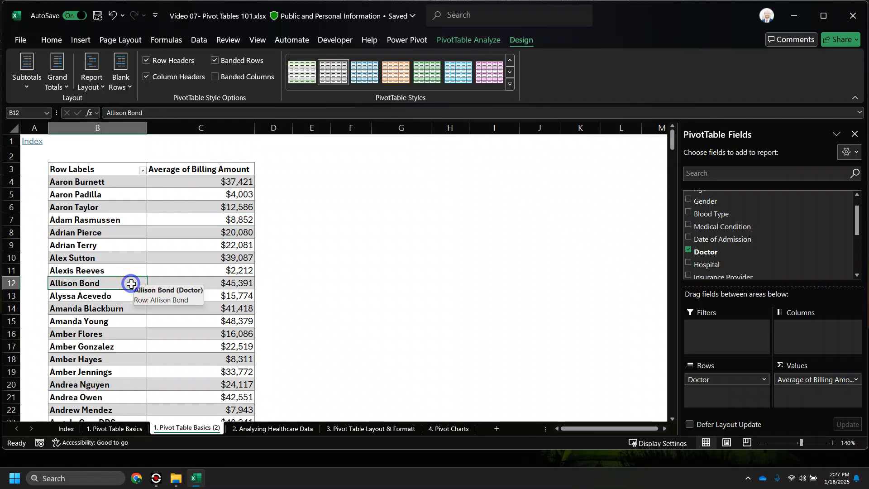
{"action": "mouse_move", "coordinate": [189, 340]}
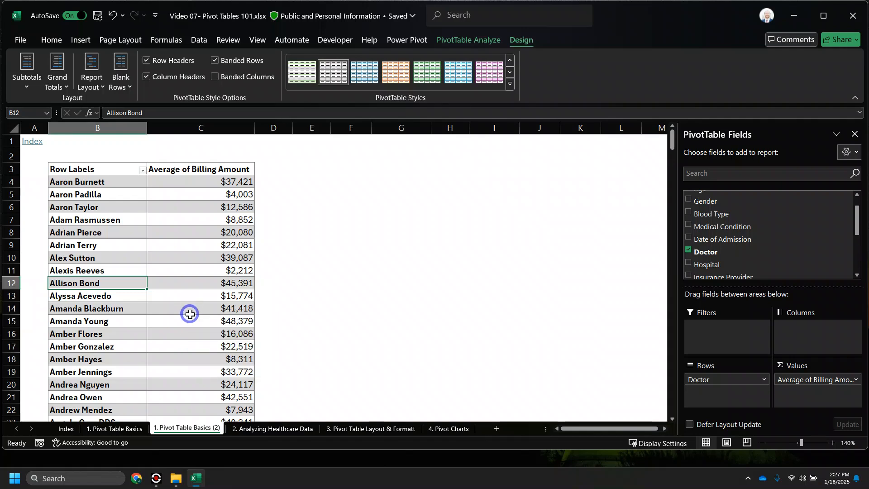
{"action": "left_click_drag", "start_coordinate": [108, 222], "coordinate": [181, 218]}
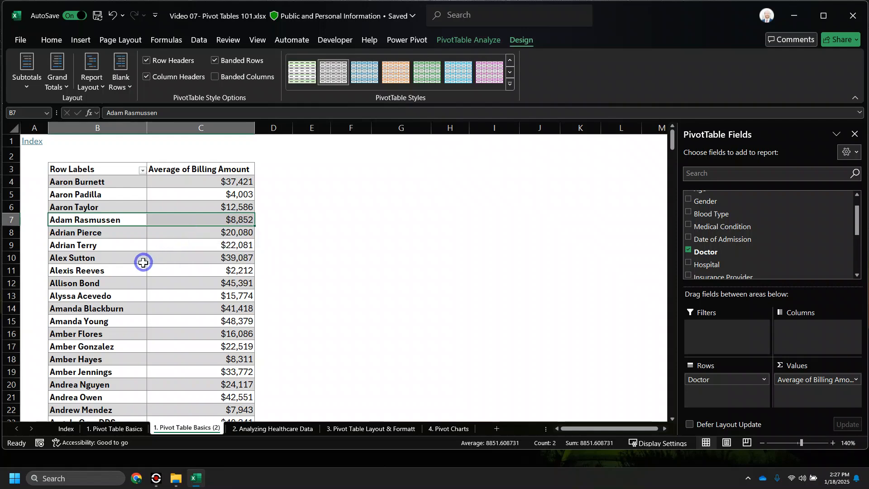
{"action": "left_click_drag", "start_coordinate": [130, 256], "coordinate": [162, 257]}
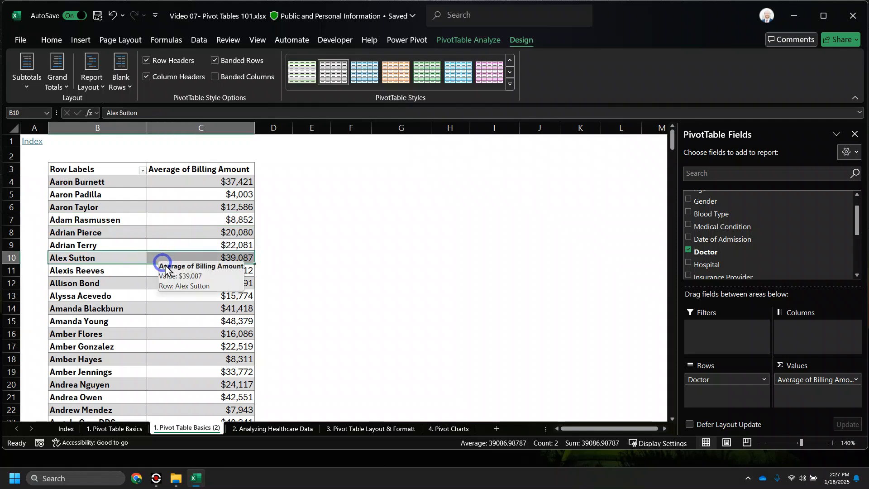
{"action": "left_click", "coordinate": [272, 428]}
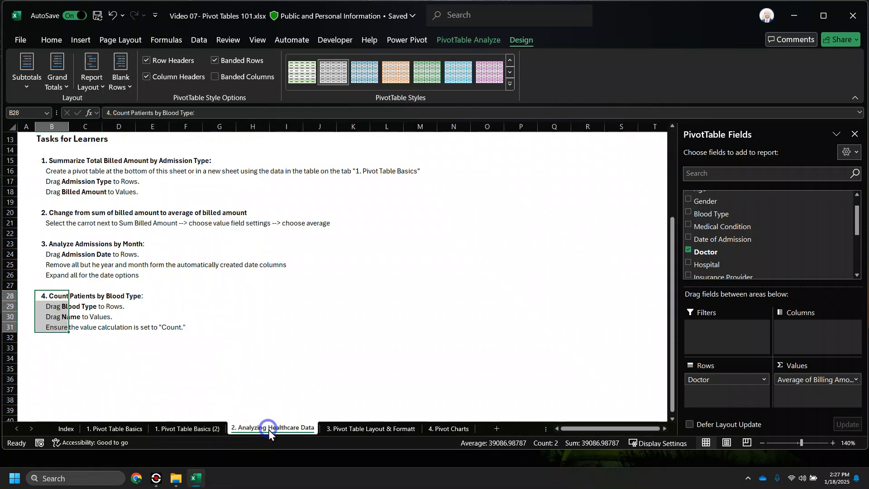
- Mark the percentage-format task rows on the layout sheet, then return to Pivot Table Basics (2)
{"action": "left_click", "coordinate": [147, 307]}
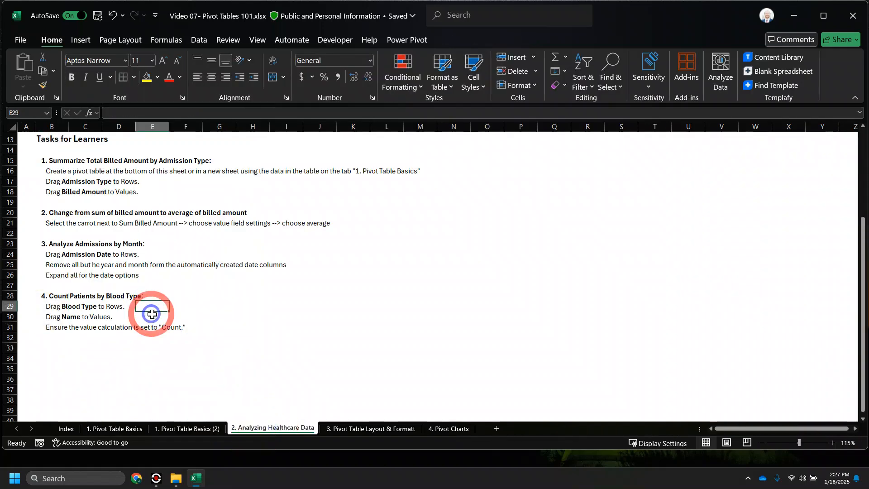
{"action": "left_click", "coordinate": [365, 428]}
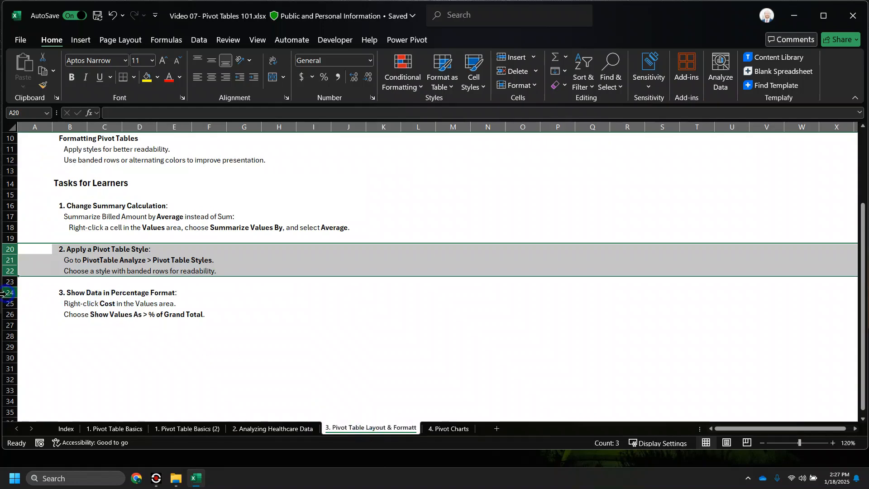
{"action": "left_click_drag", "start_coordinate": [3, 293], "coordinate": [4, 314]}
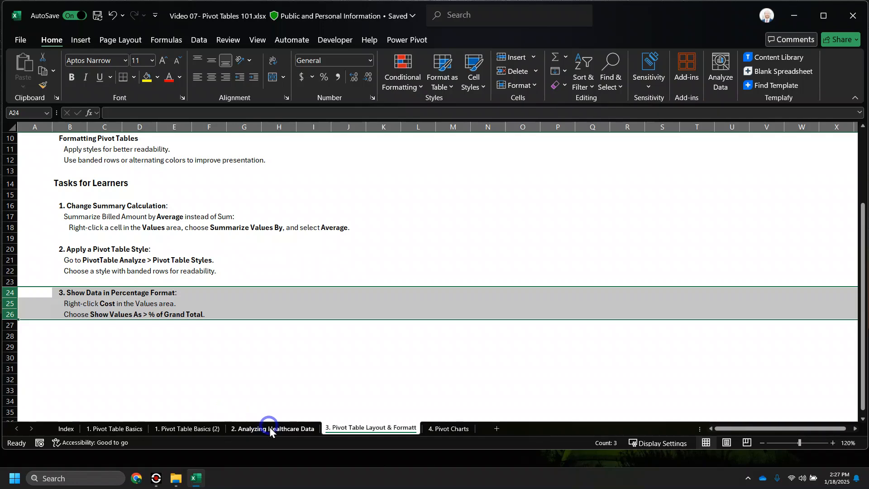
{"action": "left_click", "coordinate": [186, 428]}
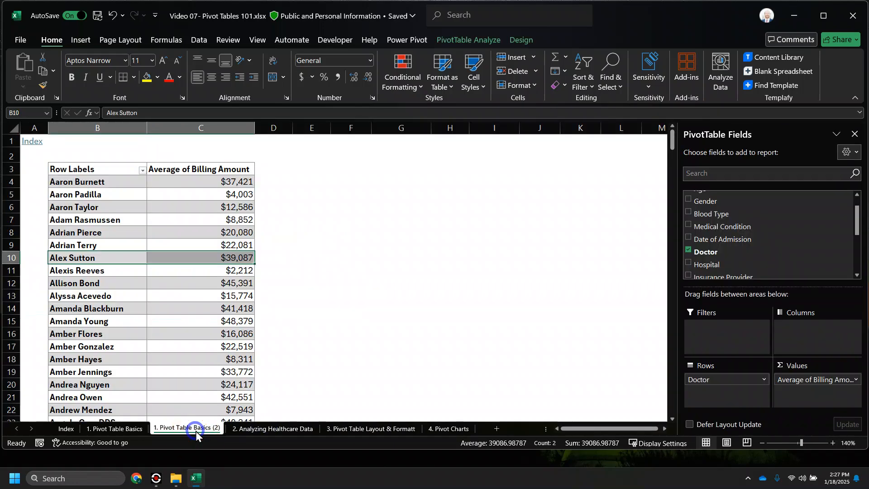
- Replace Doctor with Admission Type as the pivot table's row field
{"action": "left_click", "coordinate": [236, 297]}
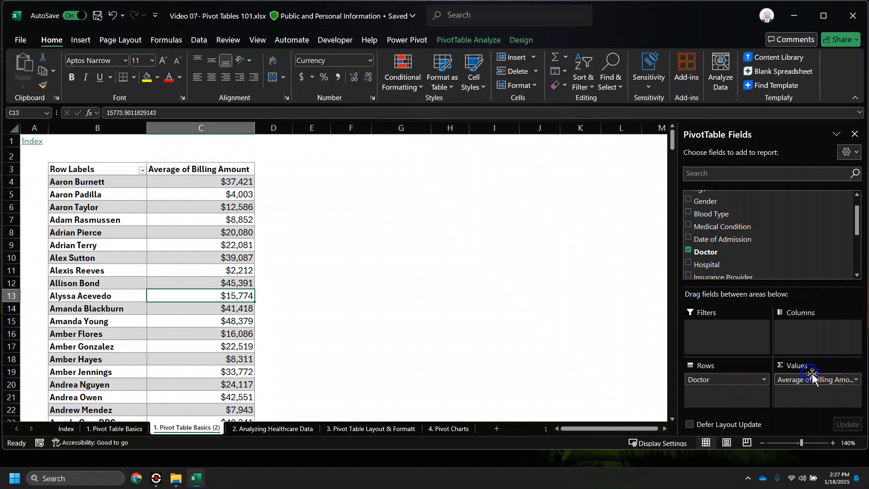
{"action": "left_click", "coordinate": [854, 379]}
{"action": "left_click", "coordinate": [856, 379]}
{"action": "left_click", "coordinate": [856, 380]}
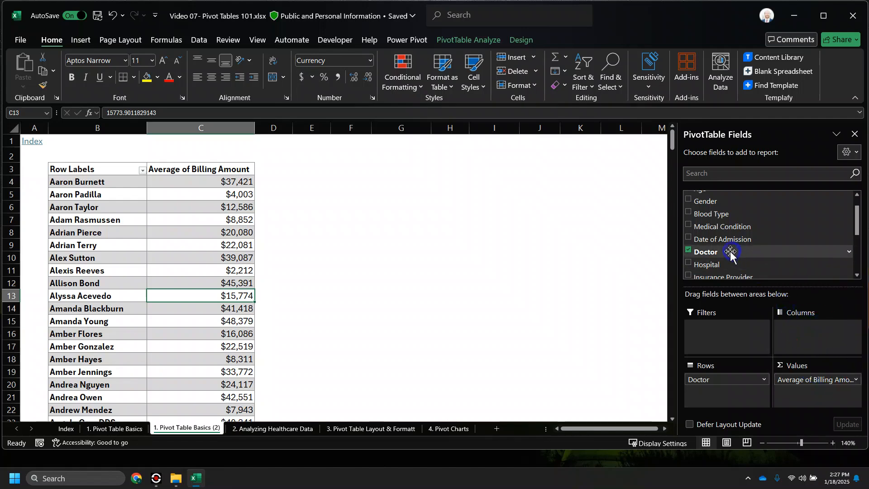
{"action": "left_click", "coordinate": [688, 251]}
{"action": "scroll", "coordinate": [689, 249], "scroll_direction": "down", "scroll_amount": 2}
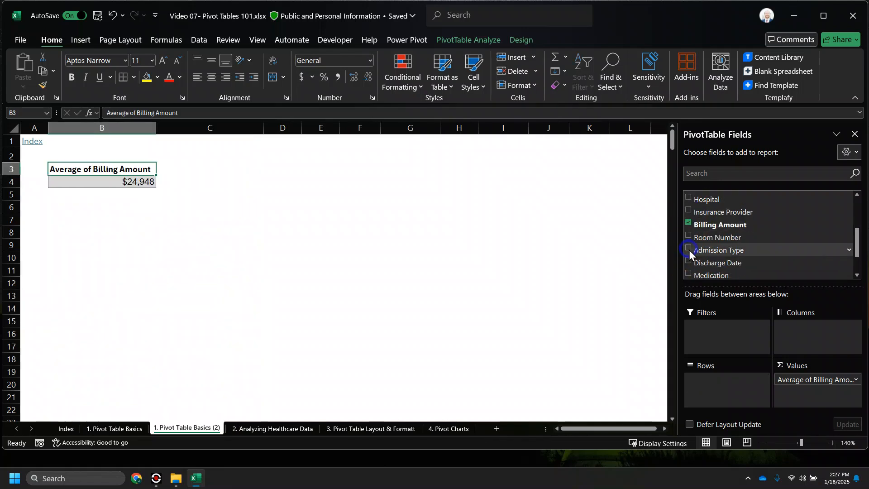
{"action": "left_click", "coordinate": [688, 249]}
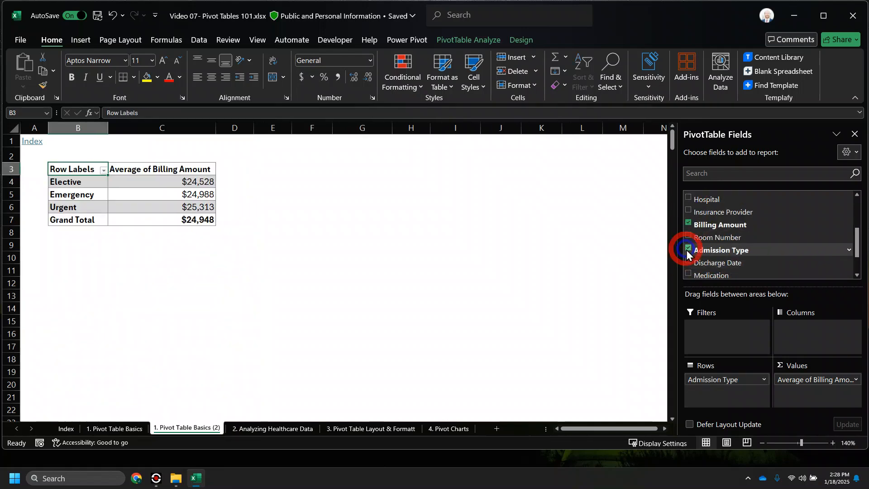
- Summarize Billing Amount as Sum, shown as % of Grand Total
{"action": "left_click", "coordinate": [855, 381]}
{"action": "left_click", "coordinate": [839, 367]}
{"action": "left_click", "coordinate": [420, 197]}
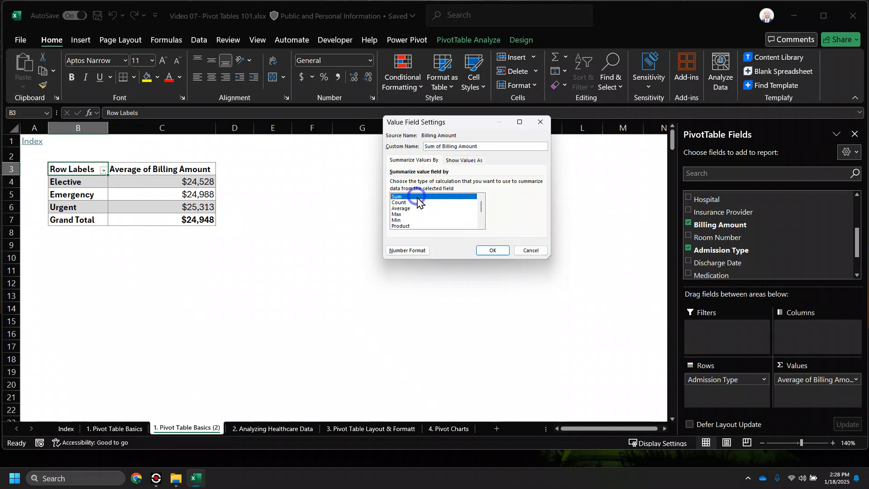
{"action": "left_click", "coordinate": [459, 161]}
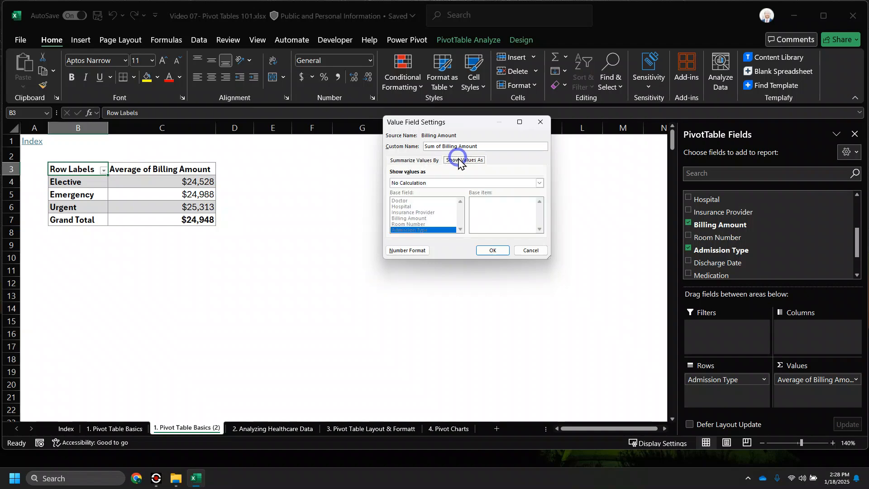
{"action": "left_click", "coordinate": [427, 160]}
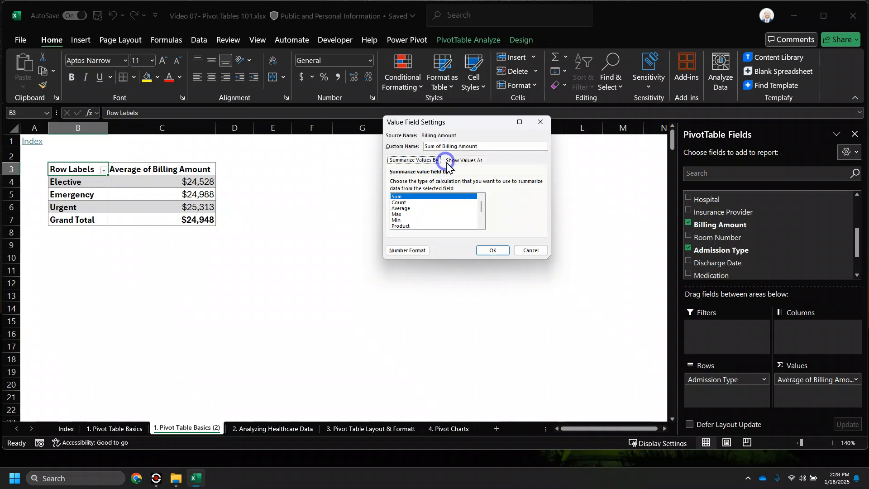
{"action": "left_click", "coordinate": [461, 161]}
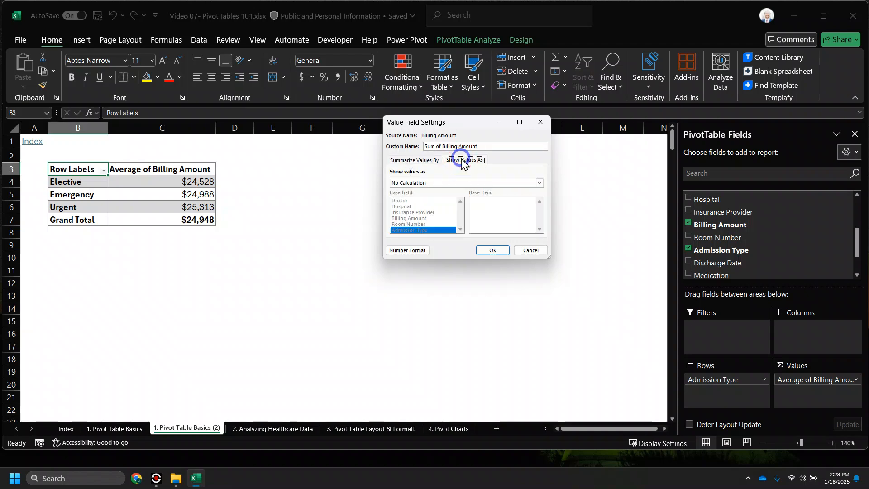
{"action": "left_click", "coordinate": [437, 183]}
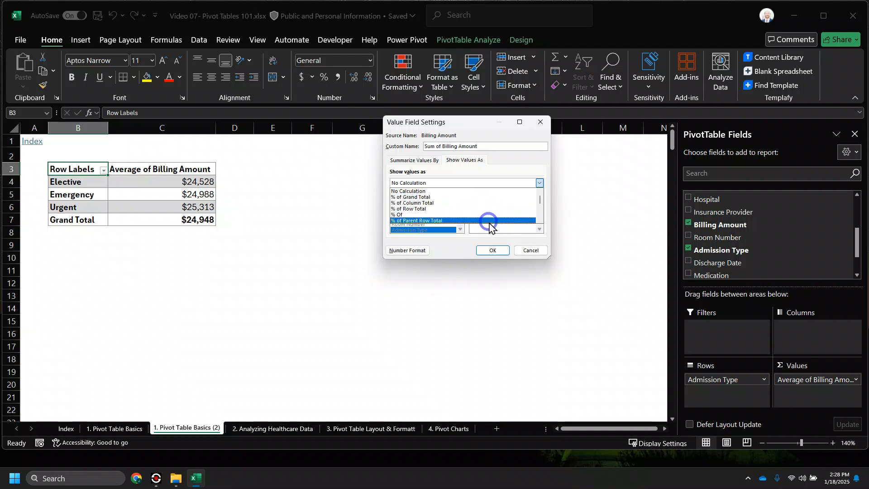
{"action": "left_click", "coordinate": [458, 197]}
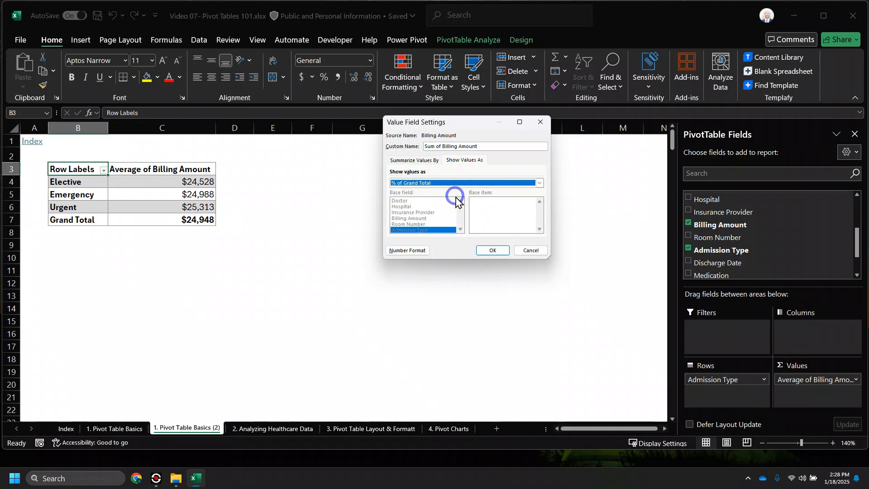
{"action": "left_click", "coordinate": [491, 249]}
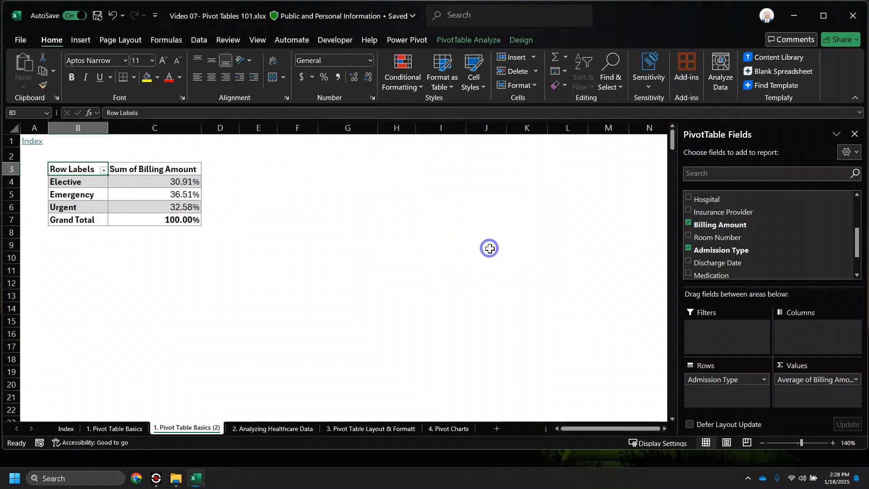
- Inspect the Elective, Emergency and Urgent percentages, then go to the '3. Pivot Table Layout & Formatting' sheet
{"action": "left_click_drag", "start_coordinate": [93, 208], "coordinate": [126, 207]}
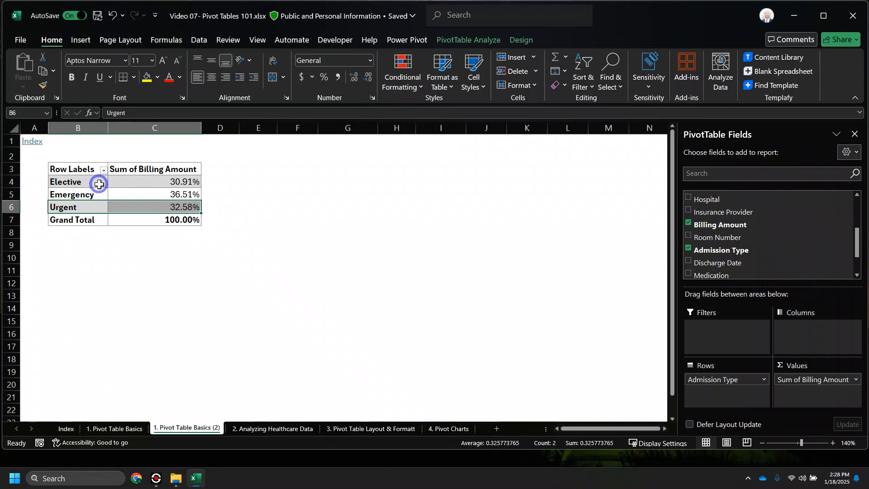
{"action": "left_click_drag", "start_coordinate": [92, 178], "coordinate": [195, 184]}
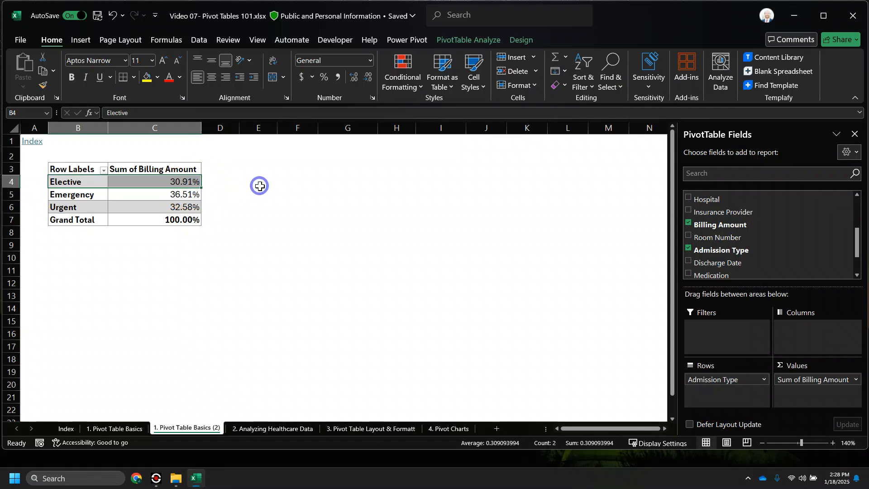
{"action": "left_click_drag", "start_coordinate": [89, 191], "coordinate": [223, 194]}
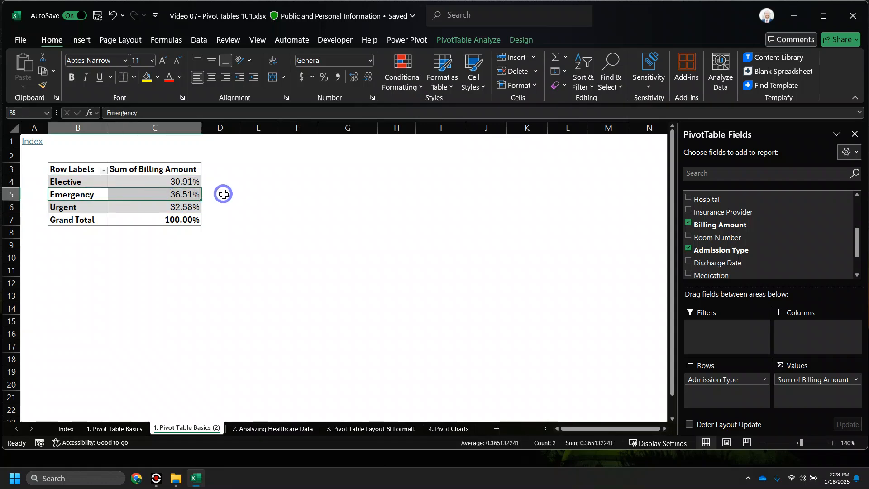
{"action": "left_click", "coordinate": [229, 191]}
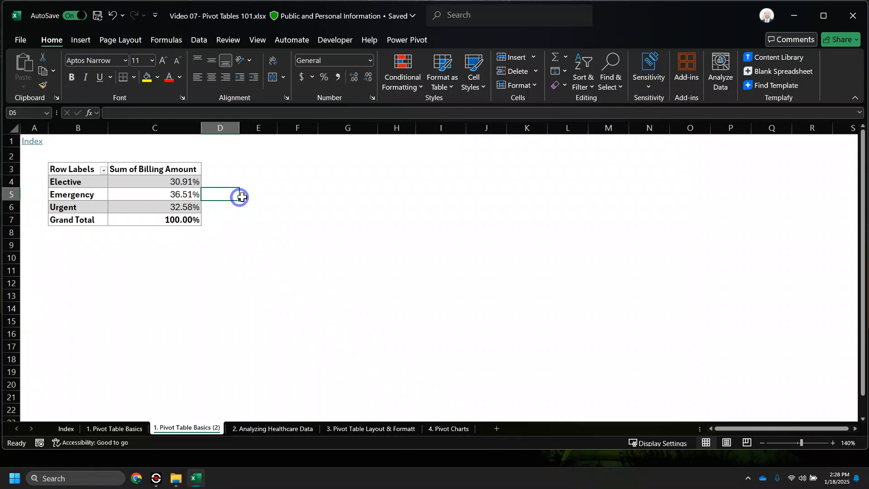
{"action": "left_click", "coordinate": [183, 195]}
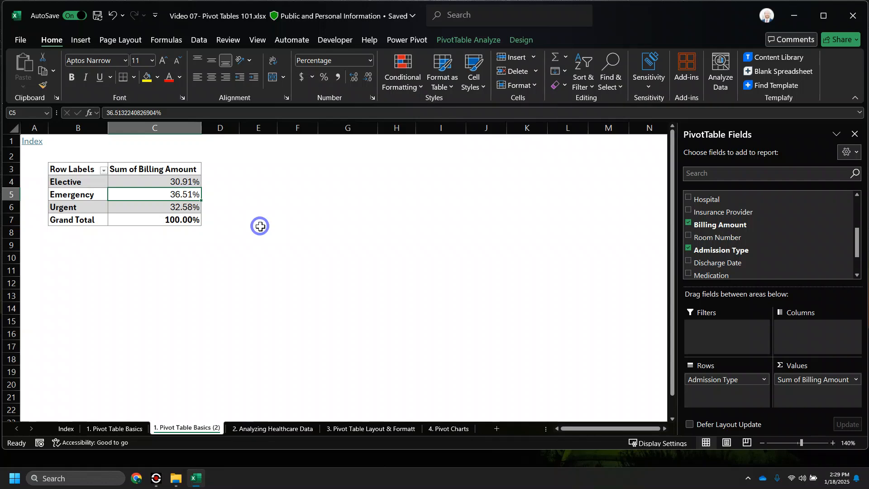
{"action": "left_click", "coordinate": [404, 429]}
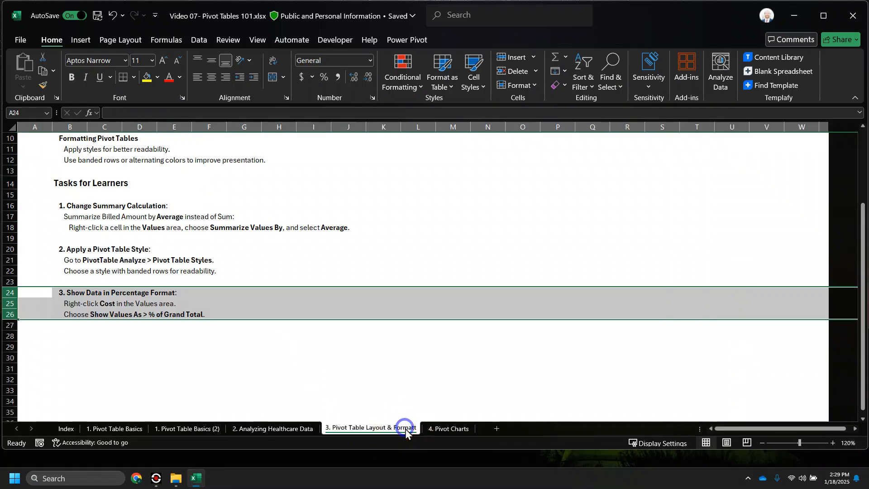
- On the 4. Pivot Charts sheet, delete the top placement note row and narrow column A
{"action": "scroll", "coordinate": [322, 329], "scroll_direction": "up", "scroll_amount": 3}
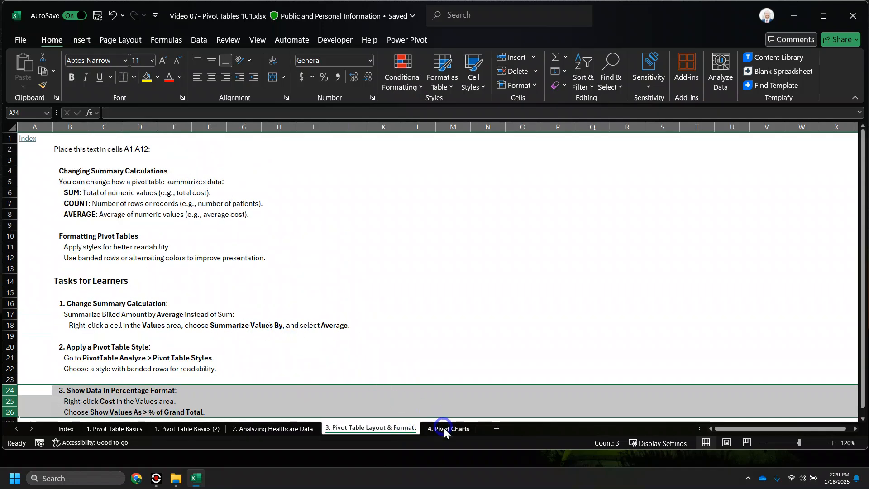
{"action": "left_click", "coordinate": [66, 428]}
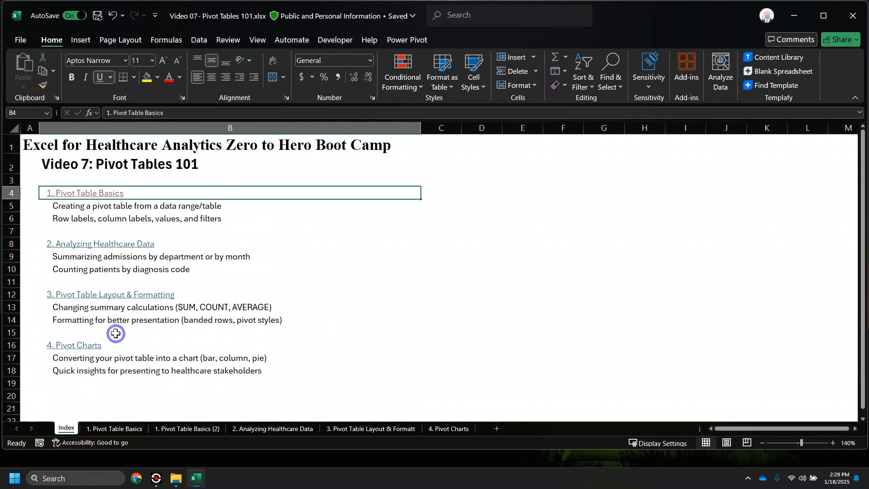
{"action": "left_click", "coordinate": [85, 348]}
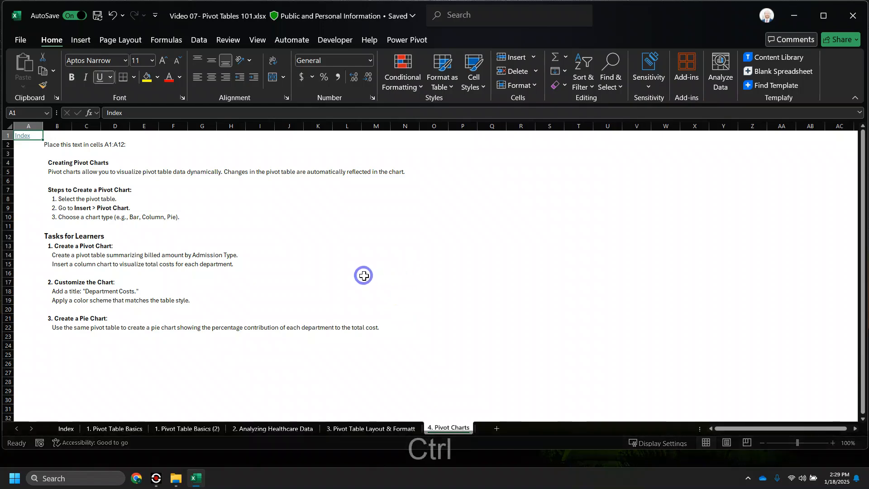
{"action": "scroll", "coordinate": [363, 276], "scroll_direction": "up", "scroll_amount": 1}
{"action": "left_click", "coordinate": [10, 147]}
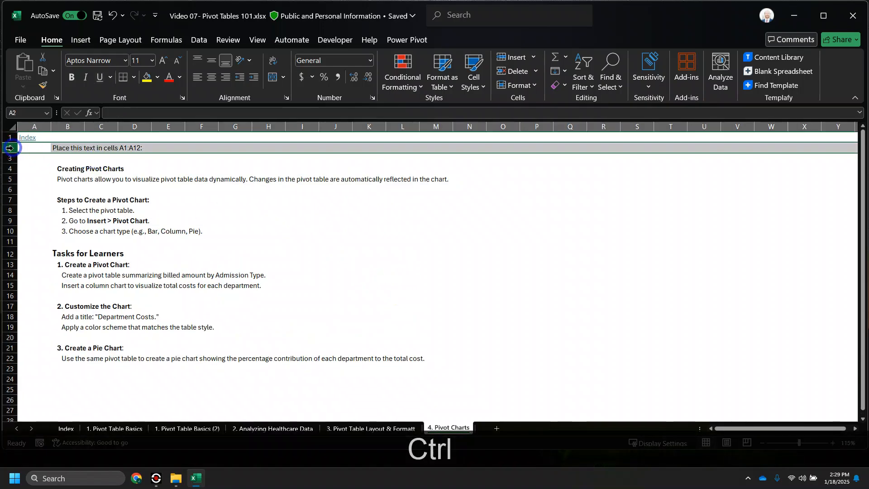
{"action": "key", "text": "ctrl+KP_Subtract"}
{"action": "key", "text": "ctrl+KP_Subtract"}
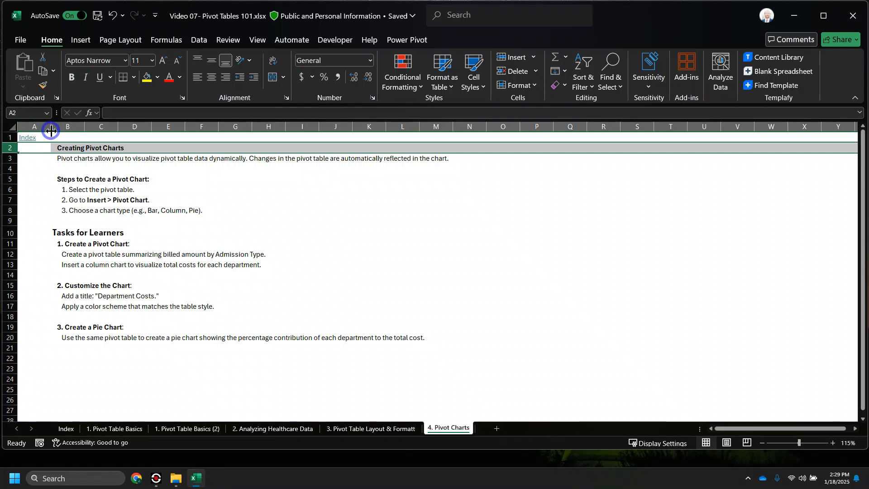
{"action": "left_click", "coordinate": [34, 136]}
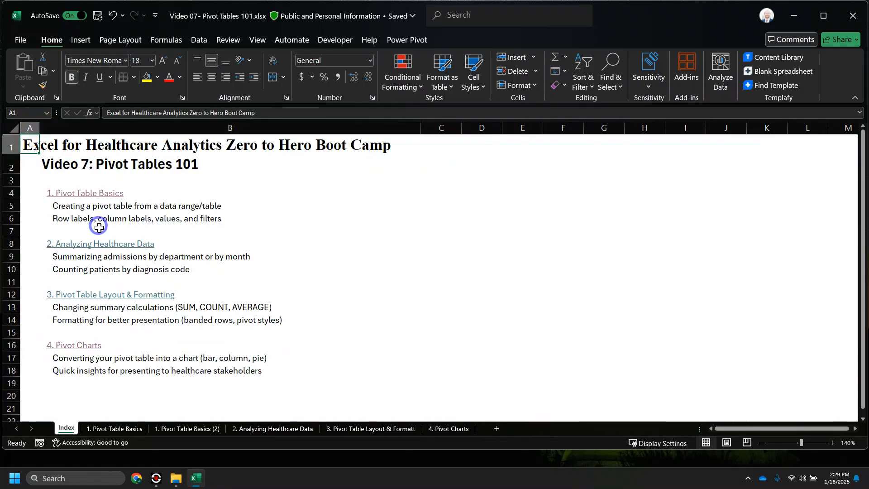
{"action": "left_click", "coordinate": [90, 344]}
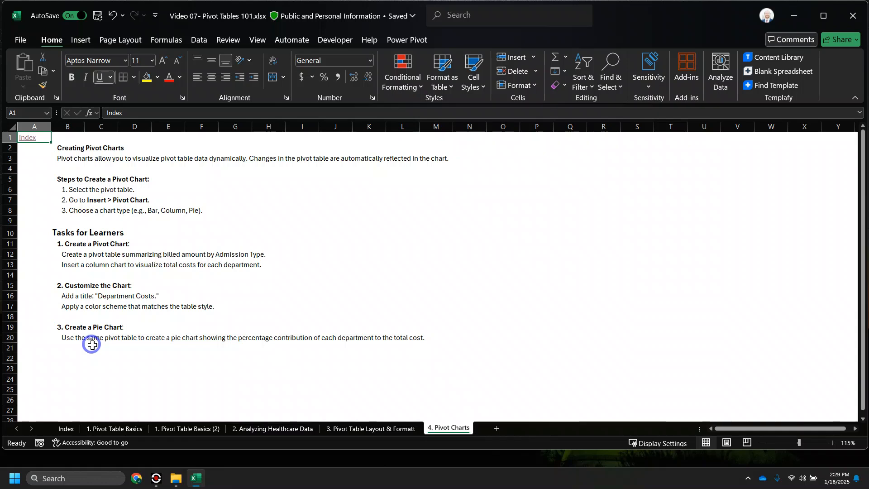
{"action": "left_click_drag", "start_coordinate": [51, 125], "coordinate": [40, 125]}
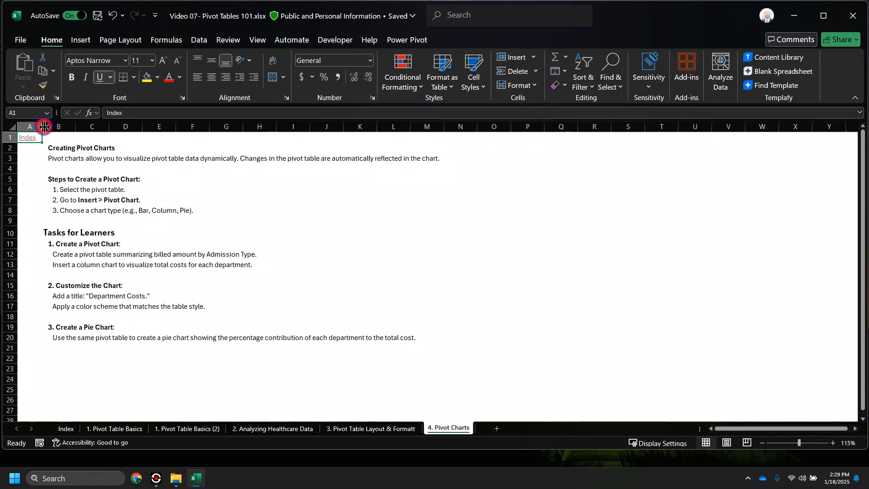
{"action": "left_click", "coordinate": [94, 357]}
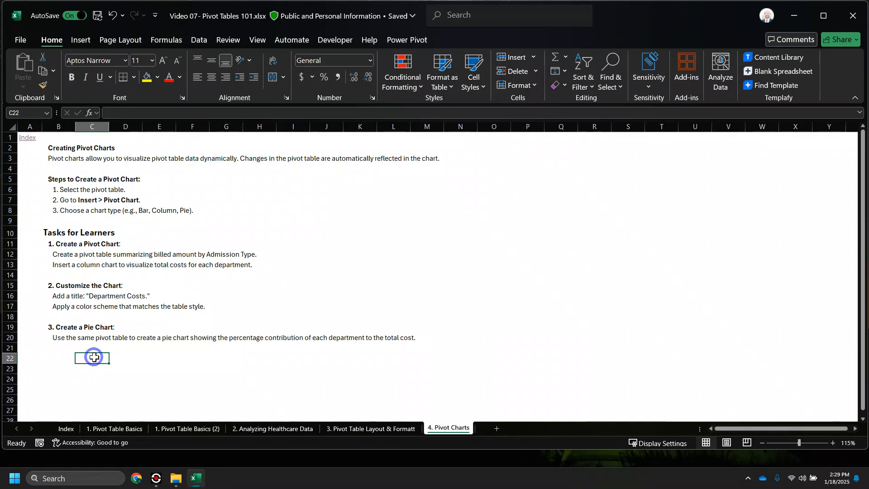
- Review the pivot table and column chart task rows, then return to '1. Pivot Table Basics (2)'
{"action": "left_click", "coordinate": [186, 429]}
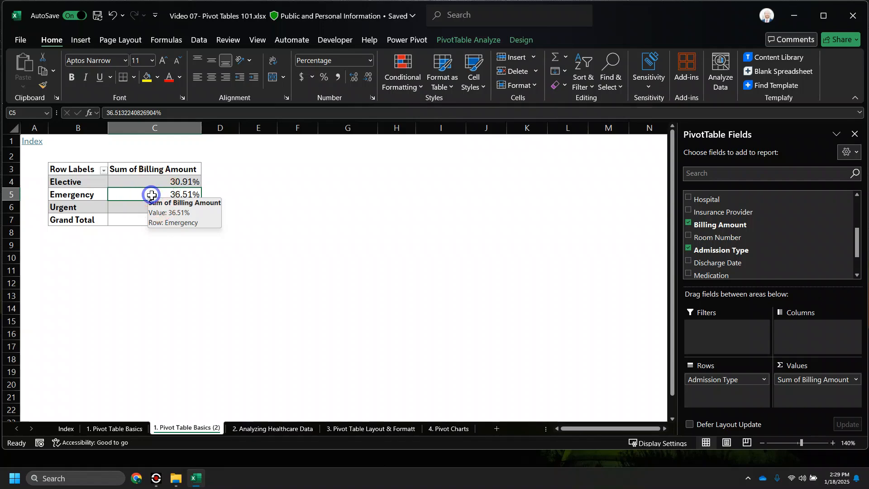
{"action": "left_click", "coordinate": [434, 430]}
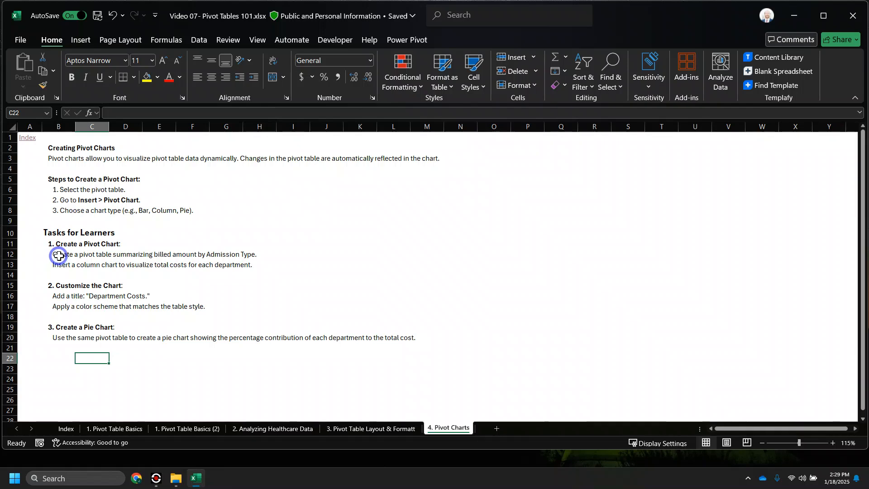
{"action": "left_click", "coordinate": [10, 255]}
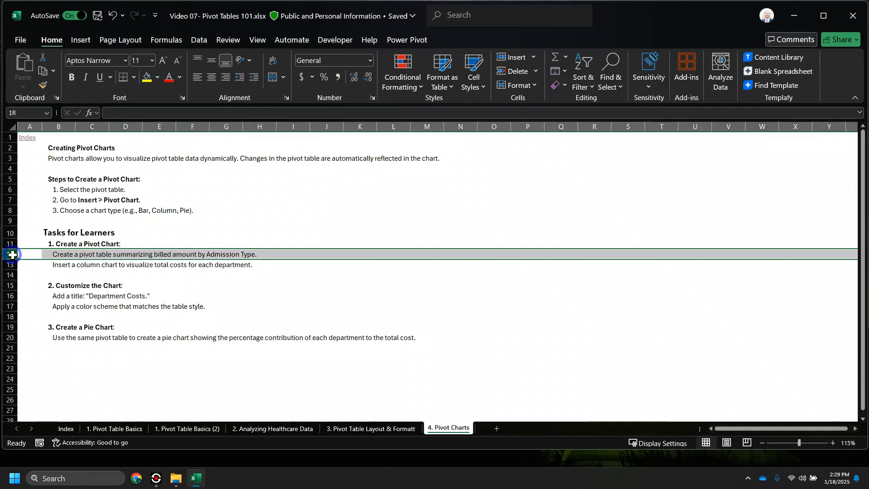
{"action": "left_click_drag", "start_coordinate": [10, 255], "coordinate": [6, 267]}
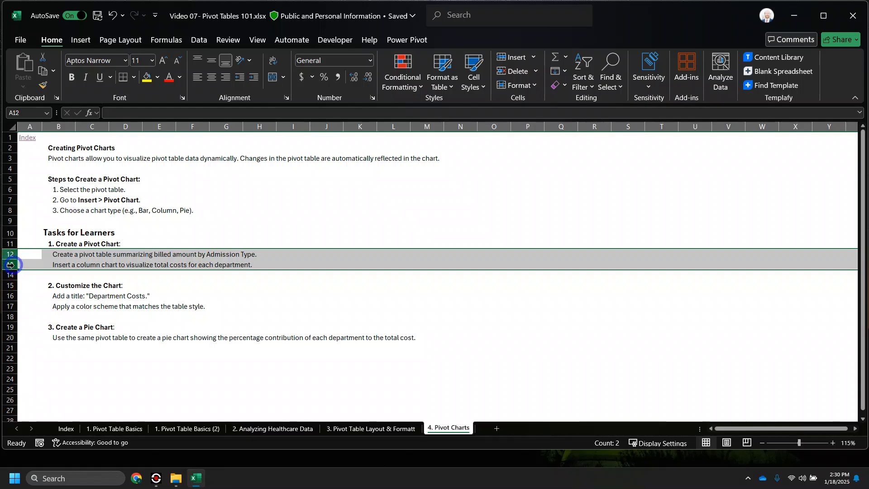
{"action": "left_click", "coordinate": [63, 265]}
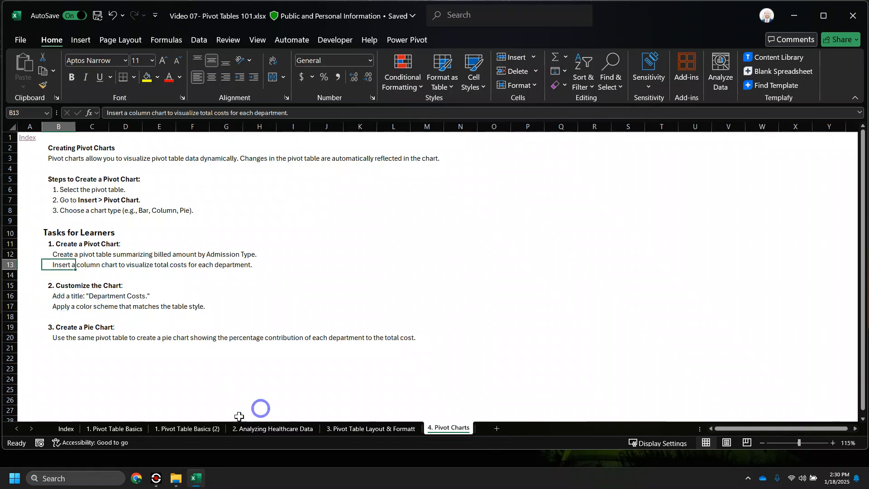
{"action": "left_click", "coordinate": [194, 428]}
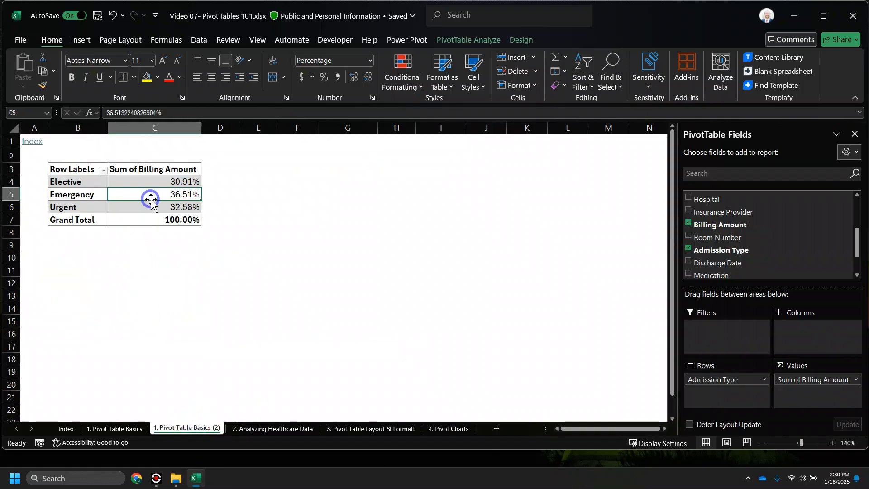
{"action": "left_click", "coordinate": [856, 380]}
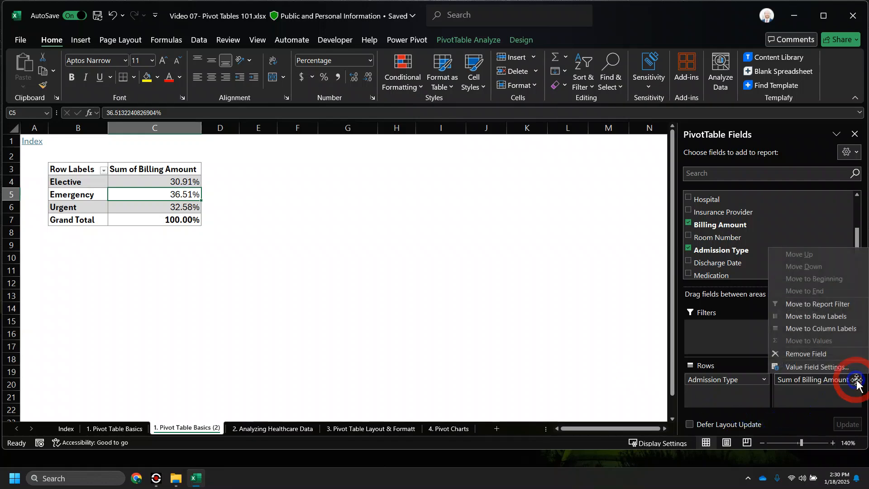
- Set Show Values As to No Calculation with Sum, giving totals like Elective $2,305,664
{"action": "left_click", "coordinate": [836, 367]}
{"action": "left_click", "coordinate": [467, 161]}
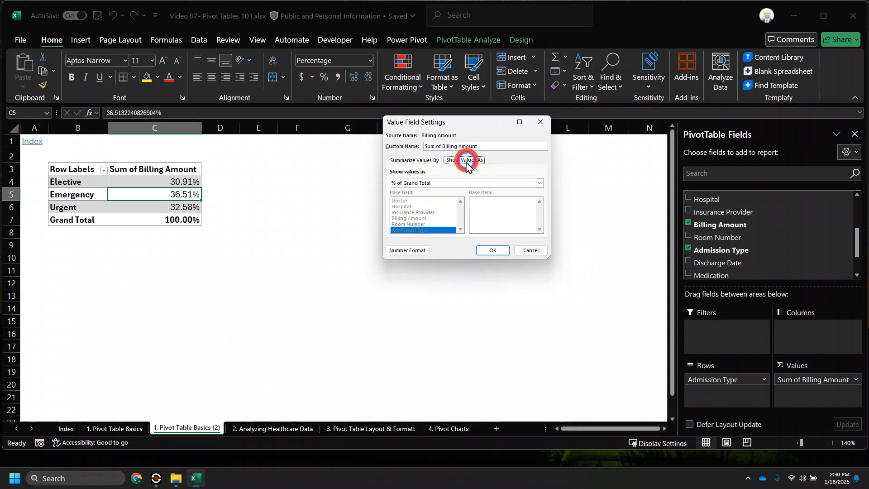
{"action": "left_click", "coordinate": [434, 182]}
{"action": "left_click", "coordinate": [422, 190]}
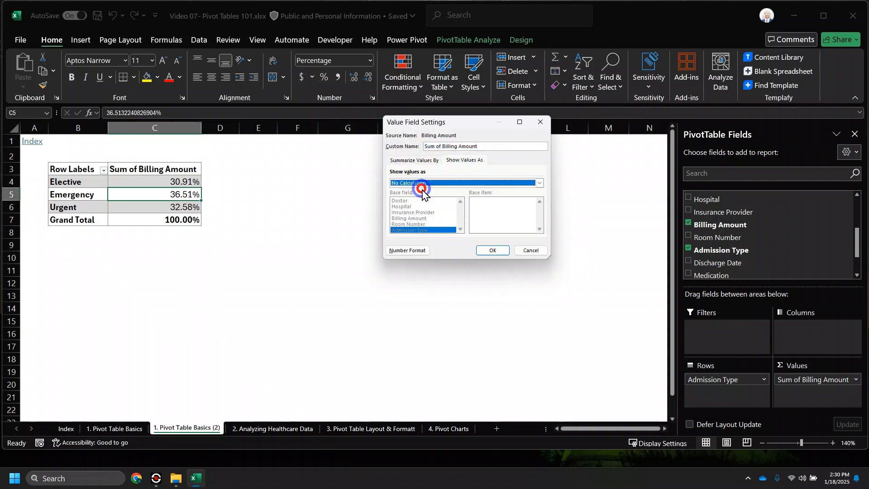
{"action": "left_click", "coordinate": [412, 160]}
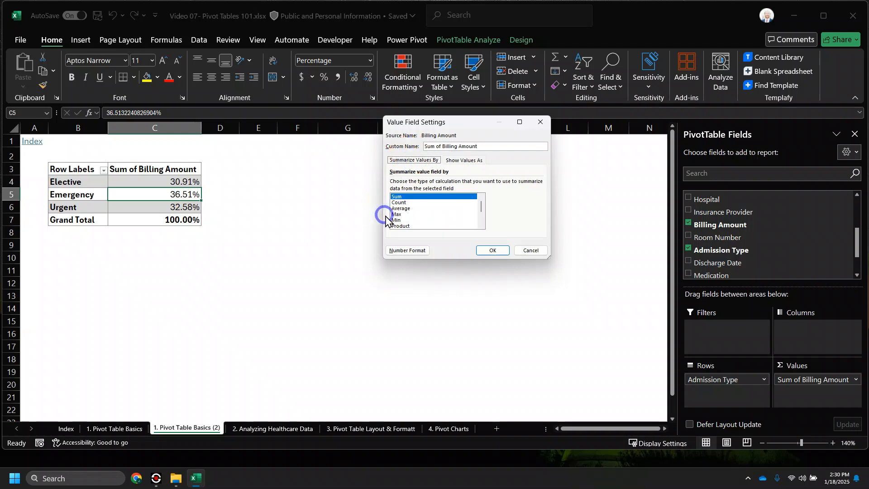
{"action": "left_click", "coordinate": [492, 248]}
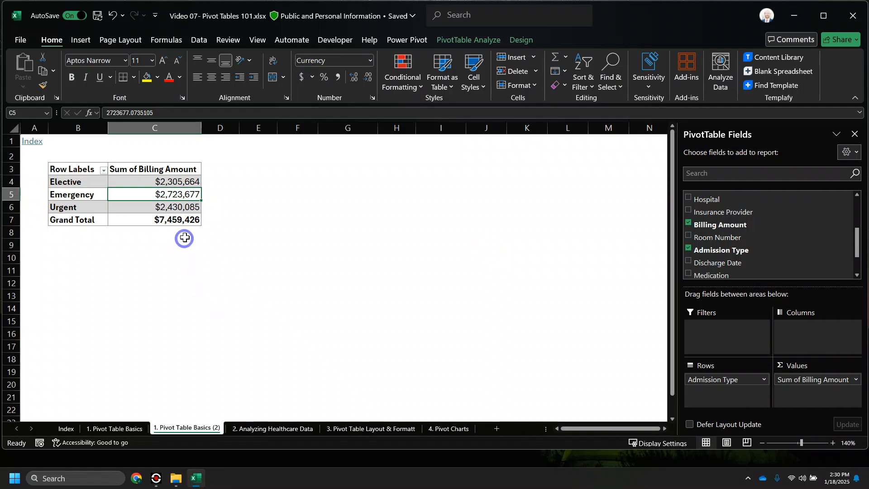
- Insert a Clustered Column PivotChart of billing totals by admission type via PivotTable Analyze
{"action": "key", "text": "ctrl"}
{"action": "key", "text": "ctrl"}
{"action": "key", "text": "ctrl"}
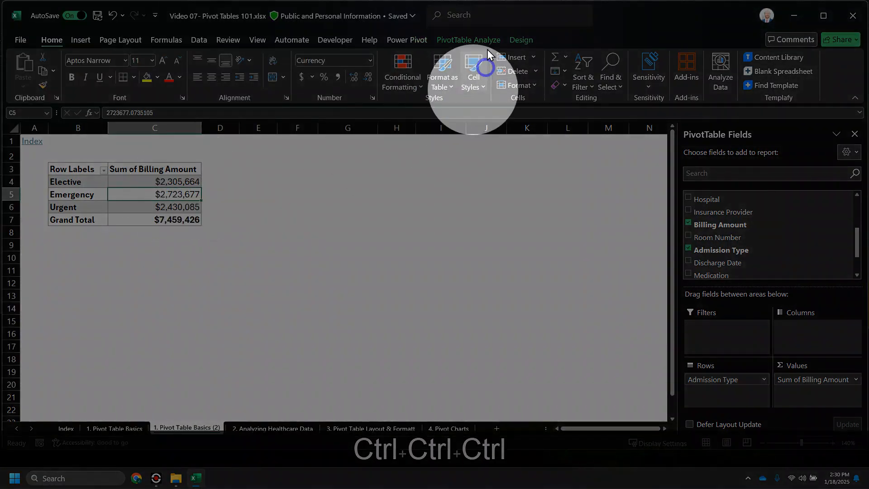
{"action": "left_click", "coordinate": [478, 39]}
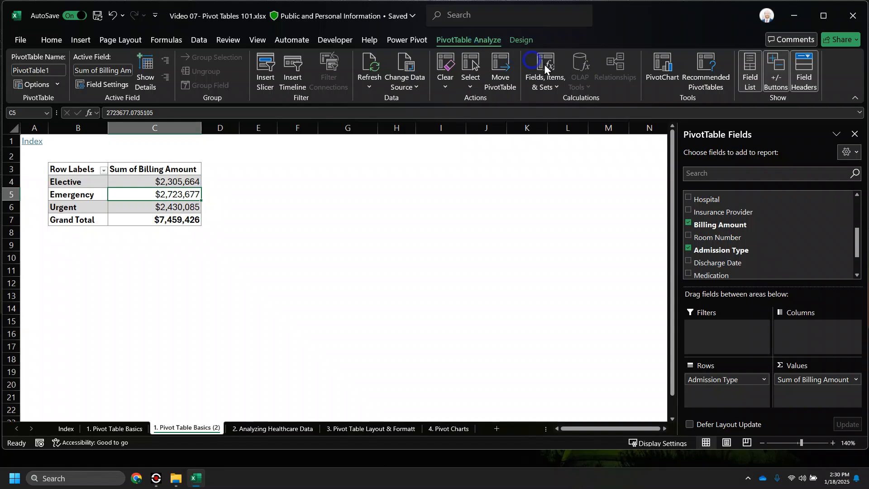
{"action": "key", "text": "ctrl"}
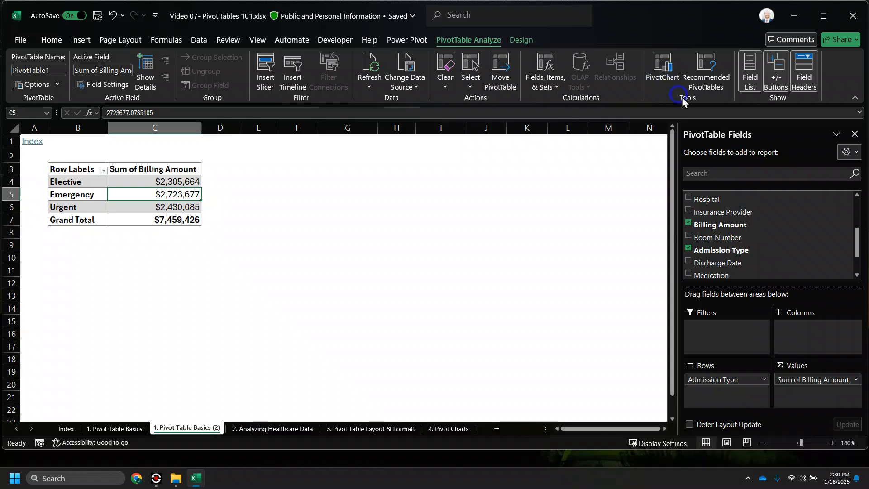
{"action": "left_click", "coordinate": [663, 68]}
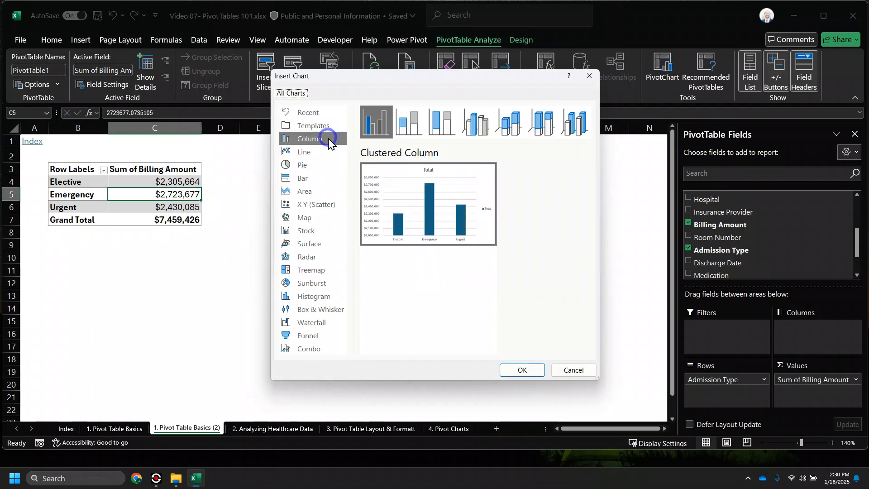
{"action": "mouse_move", "coordinate": [405, 211]}
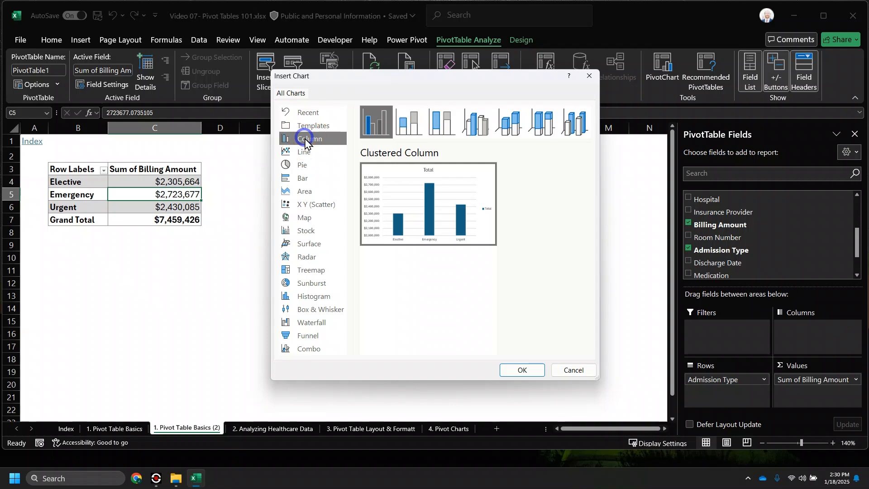
{"action": "left_click", "coordinate": [529, 369]}
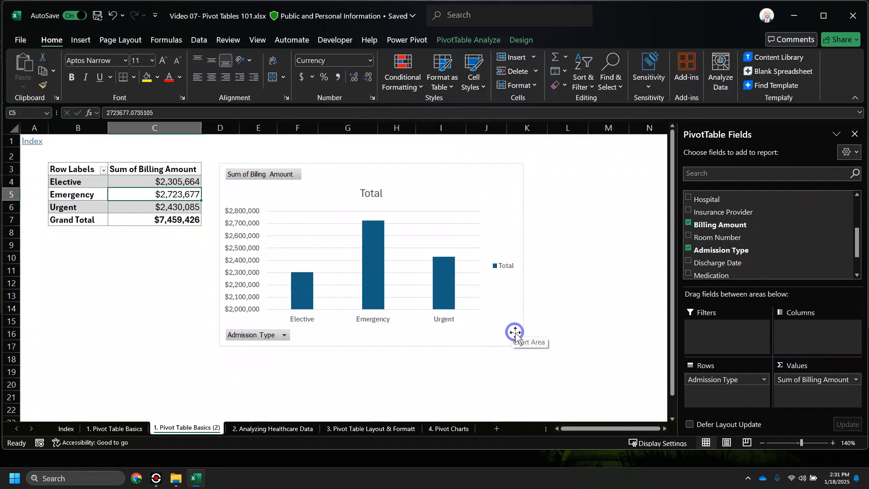
- Nudge the PivotChart slightly up and to the right beside the pivot table
{"action": "left_click_drag", "start_coordinate": [515, 332], "coordinate": [517, 326]}
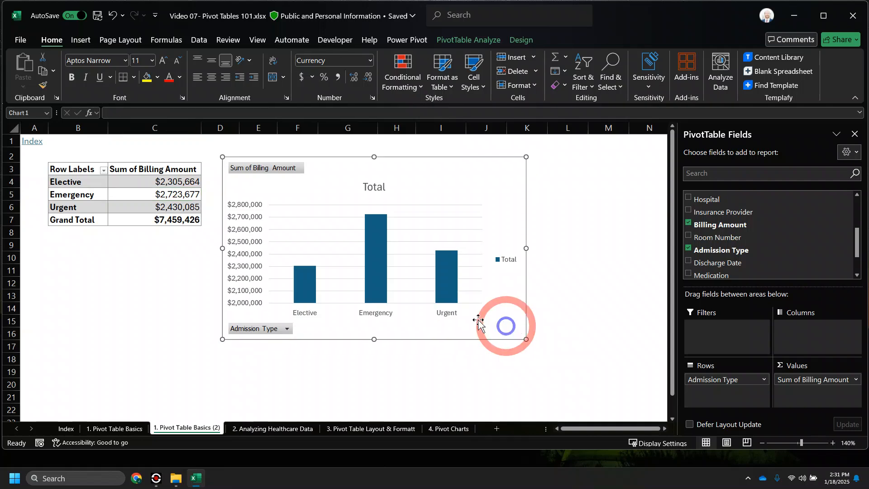
{"action": "left_click", "coordinate": [168, 181]}
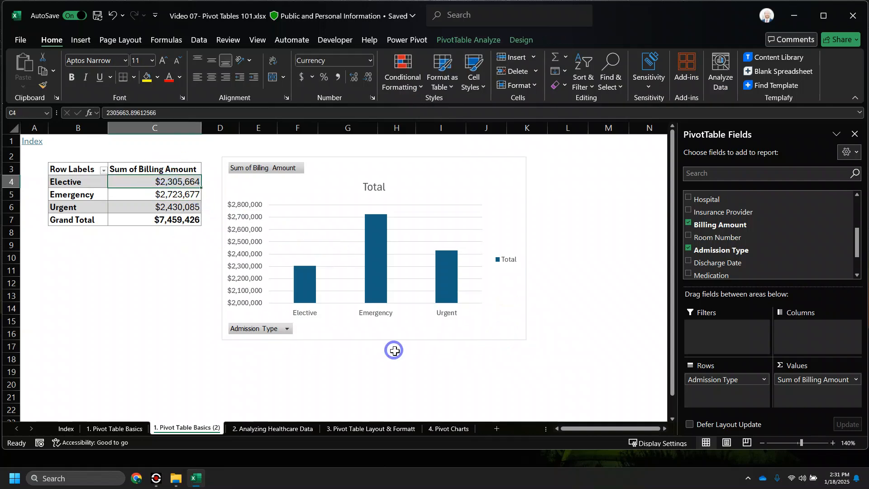
{"action": "left_click", "coordinate": [516, 325]}
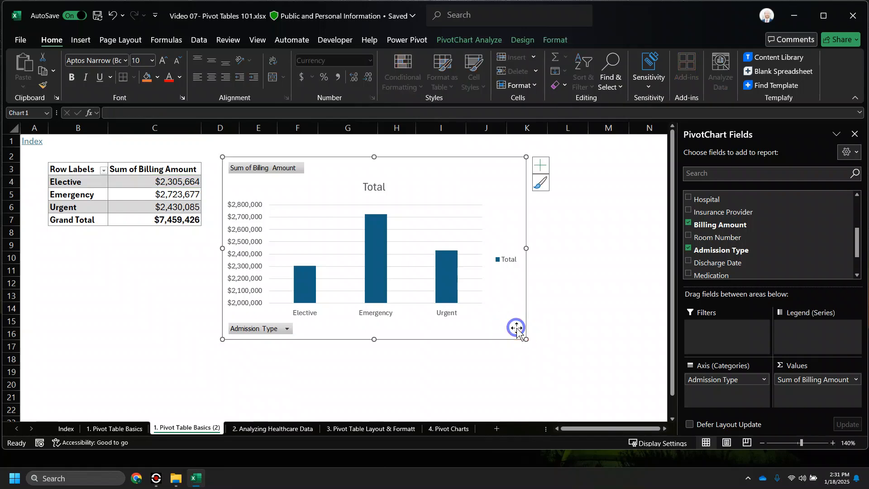
{"action": "mouse_move", "coordinate": [307, 286]}
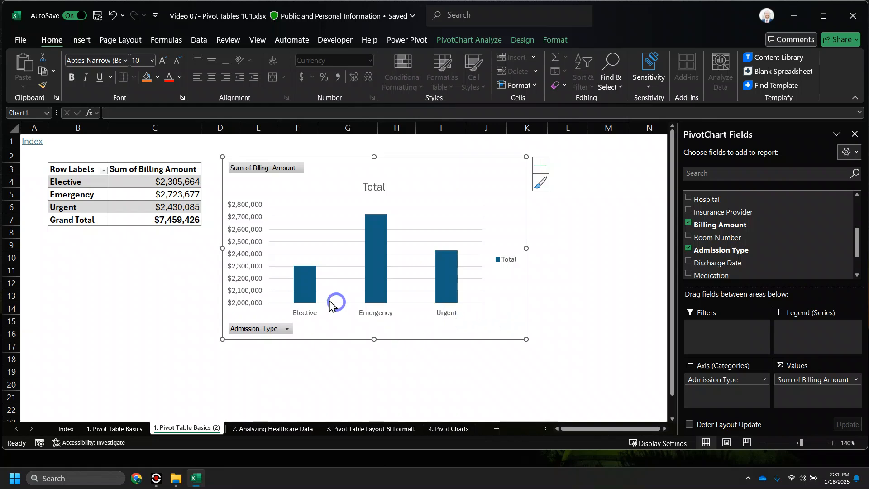
{"action": "left_click", "coordinate": [176, 194]}
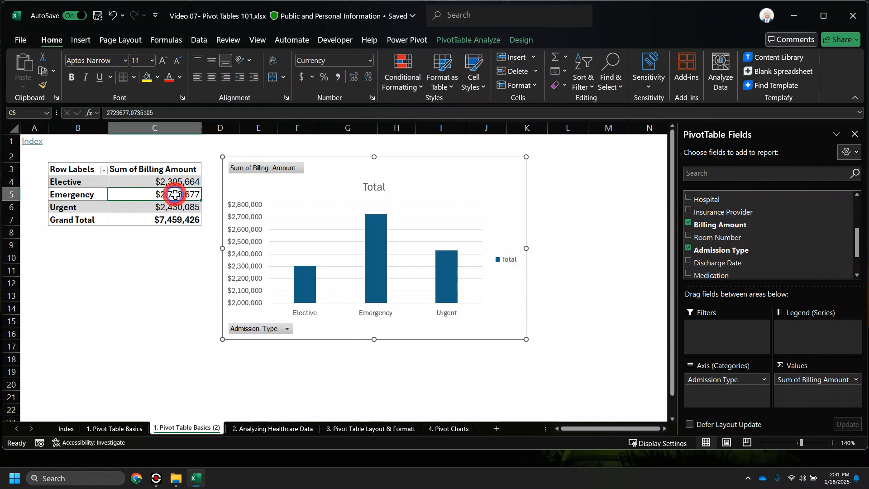
- Check the PivotTable Analyze tools, then switch to the '1. Pivot Table Basics' sheet
{"action": "left_click", "coordinate": [493, 40]}
{"action": "left_click", "coordinate": [663, 78]}
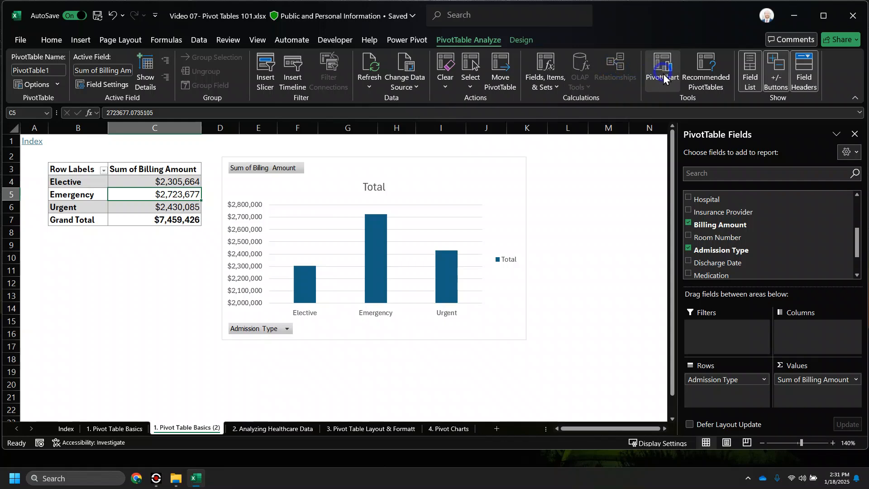
{"action": "left_click", "coordinate": [116, 274]}
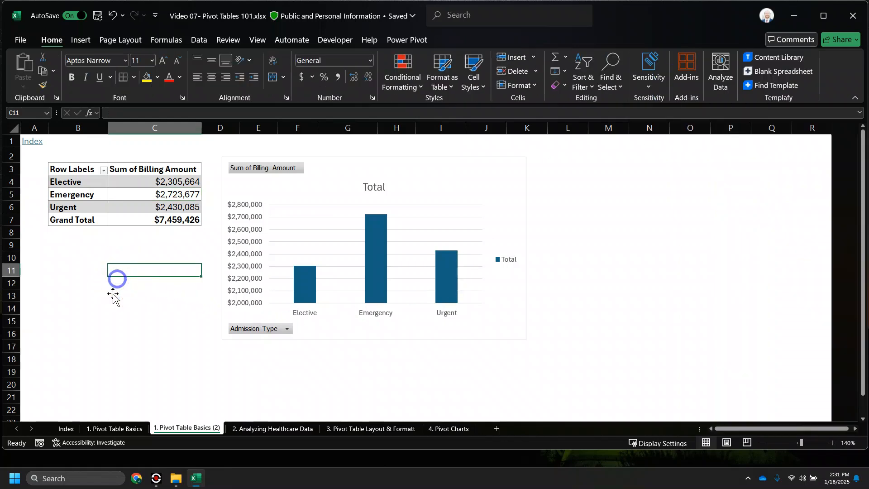
{"action": "left_click", "coordinate": [117, 430]}
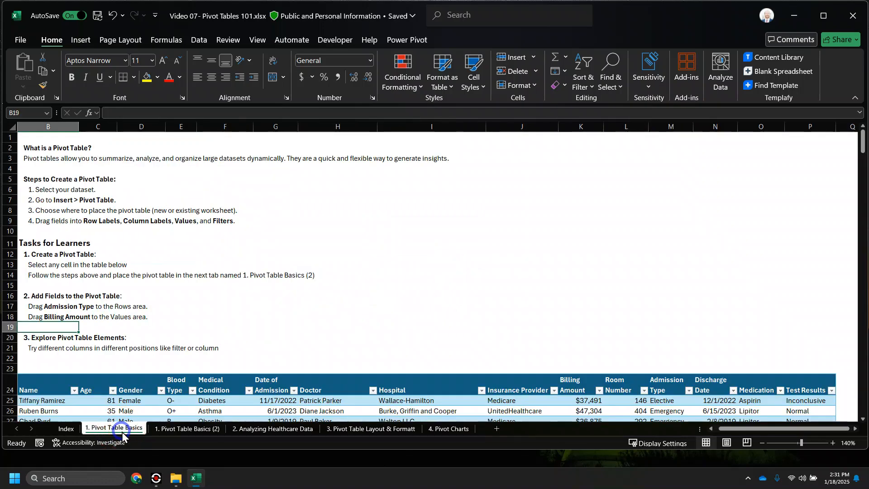
- Start an Insert PivotChart from the patient data table, then cancel it
{"action": "left_click", "coordinate": [124, 403]}
{"action": "scroll", "coordinate": [155, 404], "scroll_direction": "down", "scroll_amount": 2}
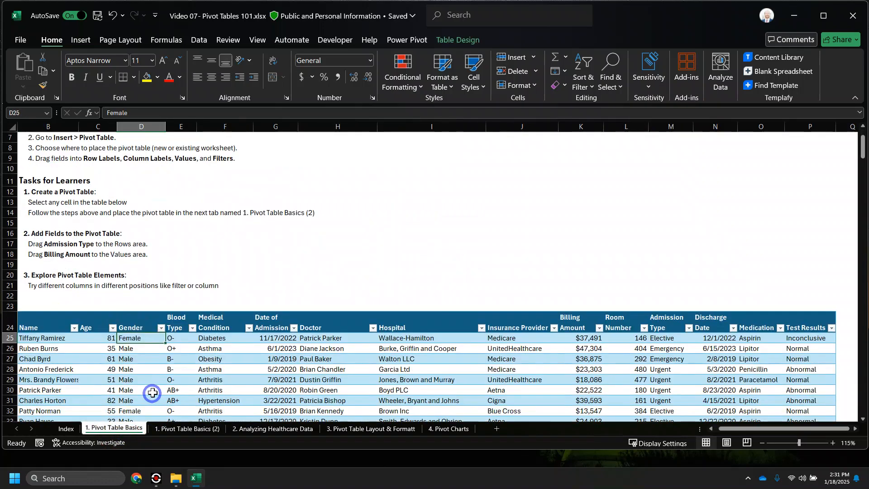
{"action": "left_click", "coordinate": [81, 48]}
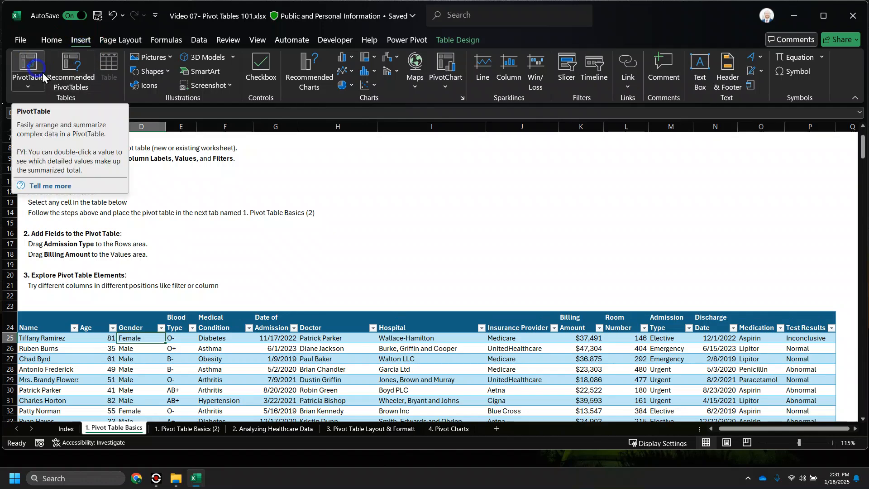
{"action": "left_click", "coordinate": [443, 64]}
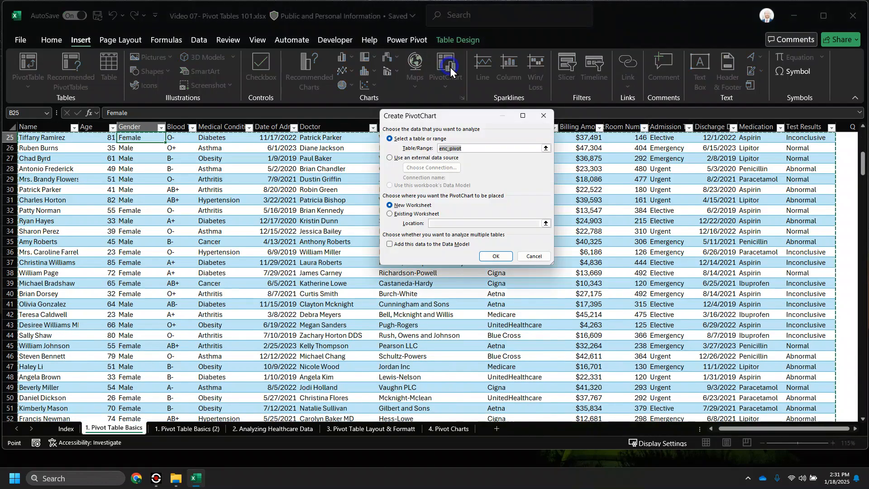
{"action": "left_click", "coordinate": [534, 256]}
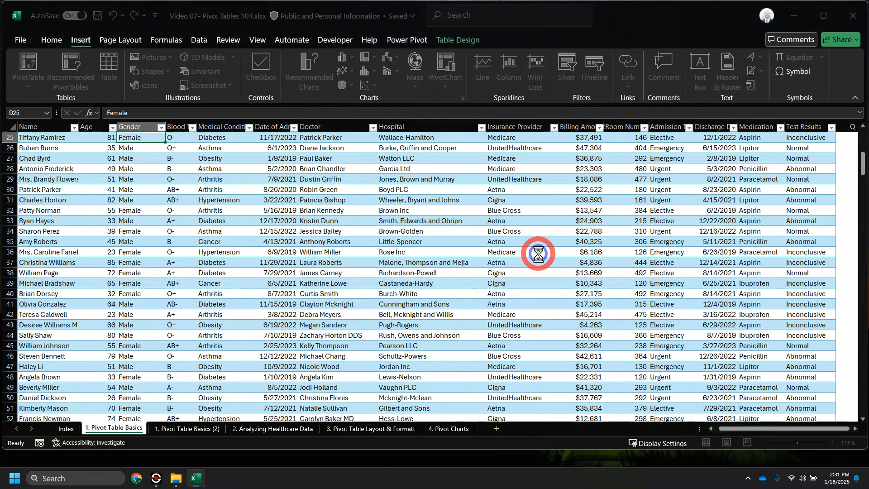
- Go to the 4. Pivot Charts sheet and select the Customize the Chart task row
{"action": "left_click", "coordinate": [187, 430]}
{"action": "left_click", "coordinate": [504, 178]}
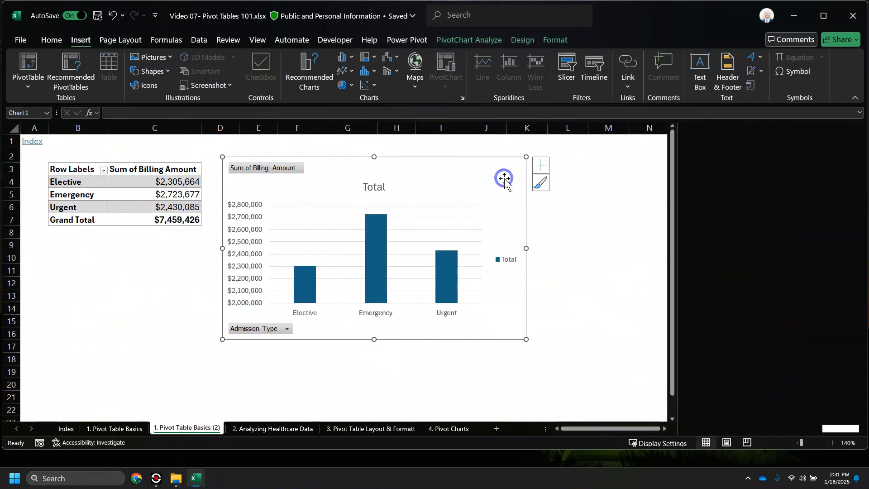
{"action": "left_click", "coordinate": [445, 428]}
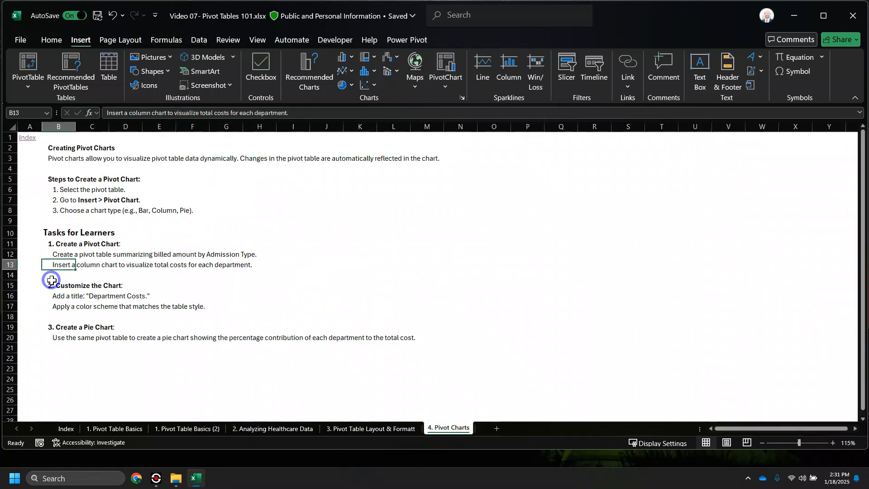
{"action": "left_click", "coordinate": [7, 285]}
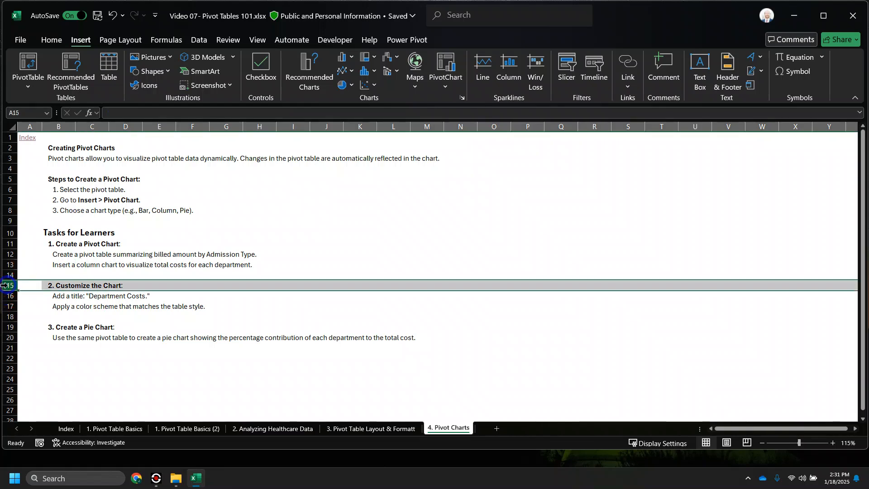
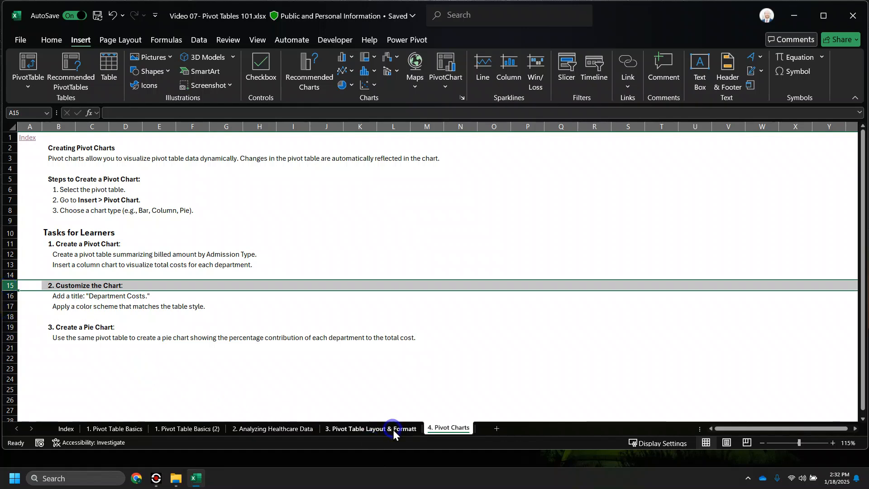
- Switch to the '1. Pivot Table Basics (2)' sheet with the billing pivot table and column chart
{"action": "left_click", "coordinate": [177, 428]}
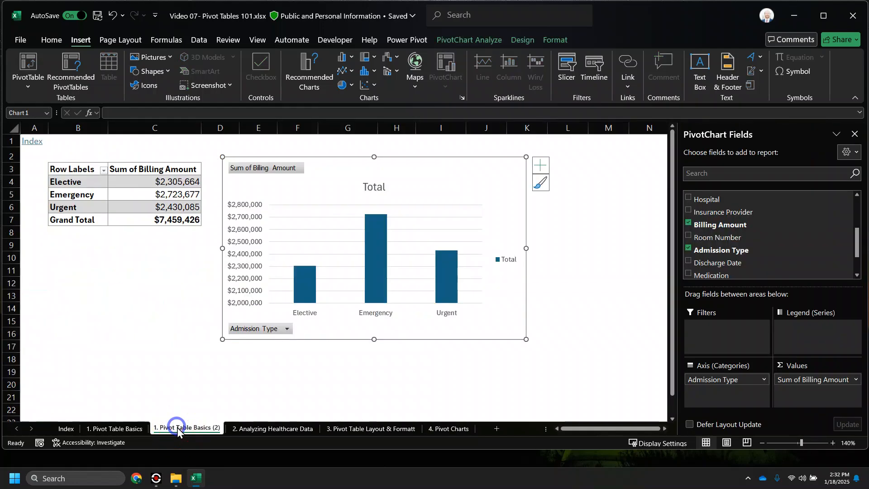
{"action": "left_click", "coordinate": [164, 195]}
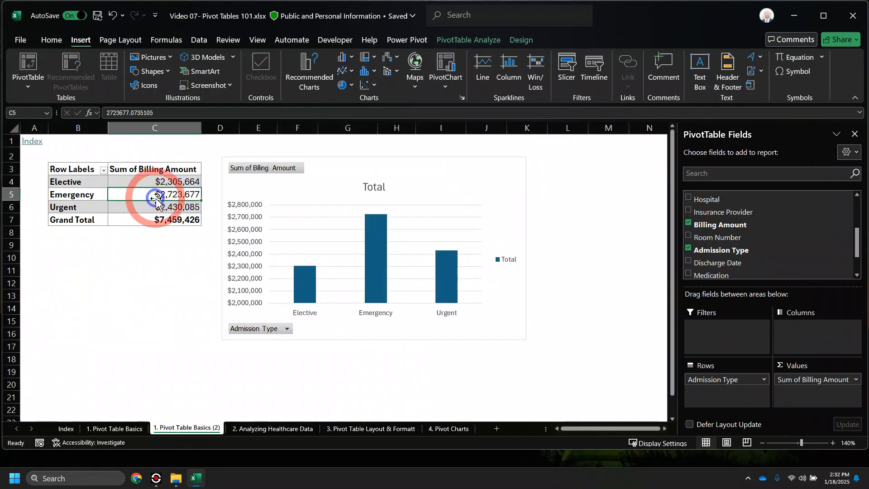
{"action": "left_click", "coordinate": [688, 248]}
{"action": "scroll", "coordinate": [690, 262], "scroll_direction": "down", "scroll_amount": 3}
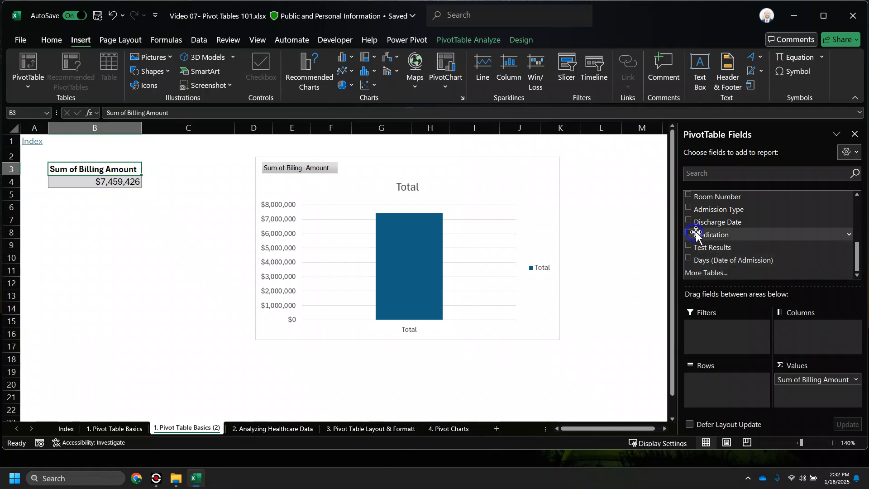
{"action": "left_click", "coordinate": [721, 177]}
{"action": "type", "text": "de"}
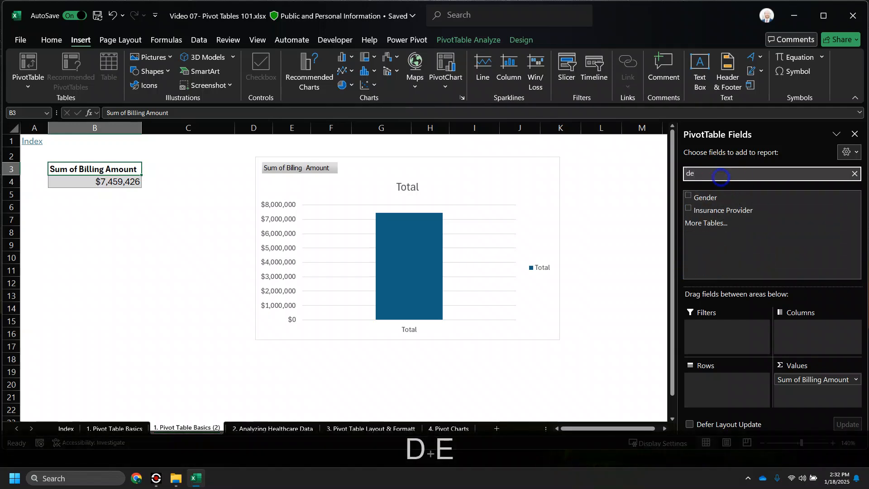
{"action": "type", "text": "p"}
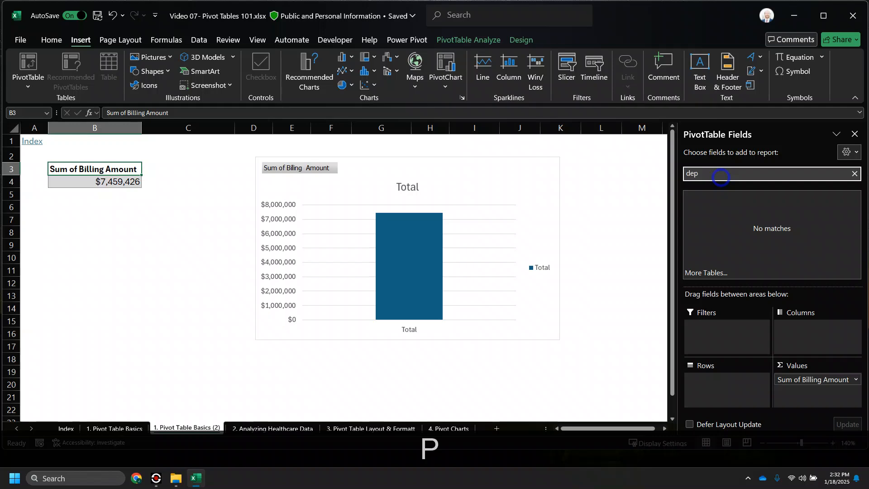
{"action": "key", "text": "BackSpace"}
{"action": "key", "text": "BackSpace"}
{"action": "key", "text": "BackSpace"}
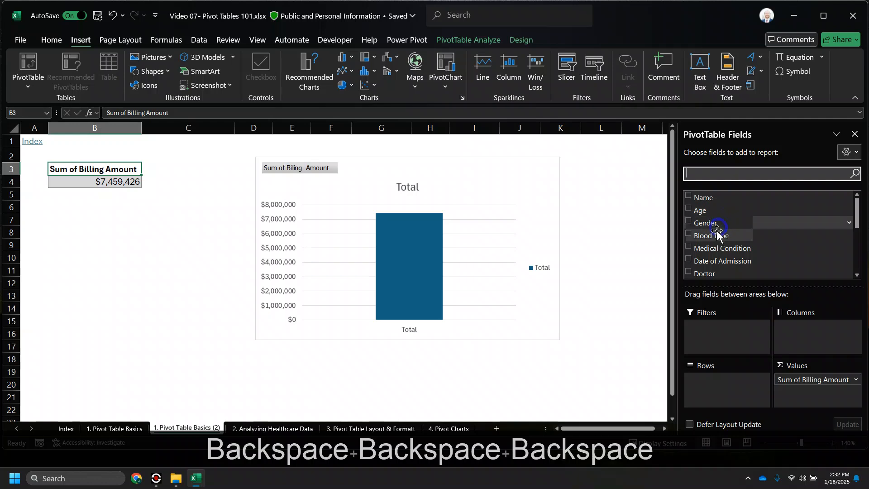
{"action": "scroll", "coordinate": [716, 237], "scroll_direction": "down", "scroll_amount": 1}
{"action": "scroll", "coordinate": [693, 260], "scroll_direction": "down", "scroll_amount": 1}
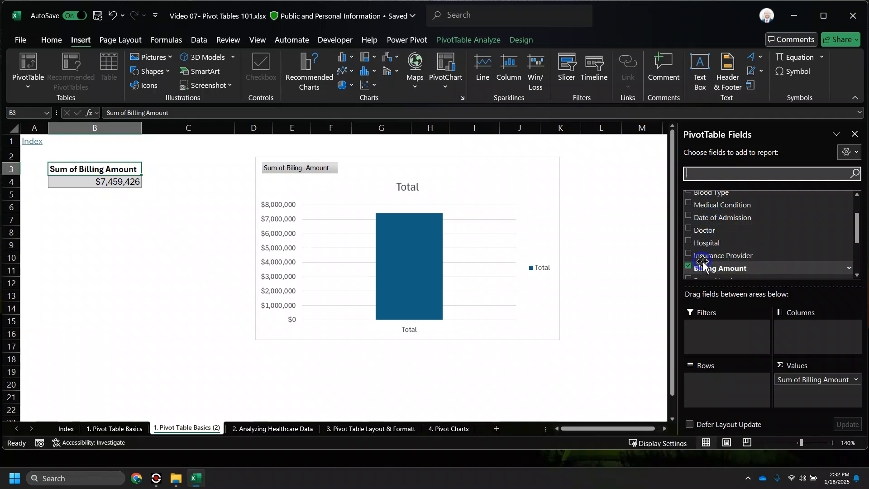
{"action": "scroll", "coordinate": [687, 262], "scroll_direction": "down", "scroll_amount": 1}
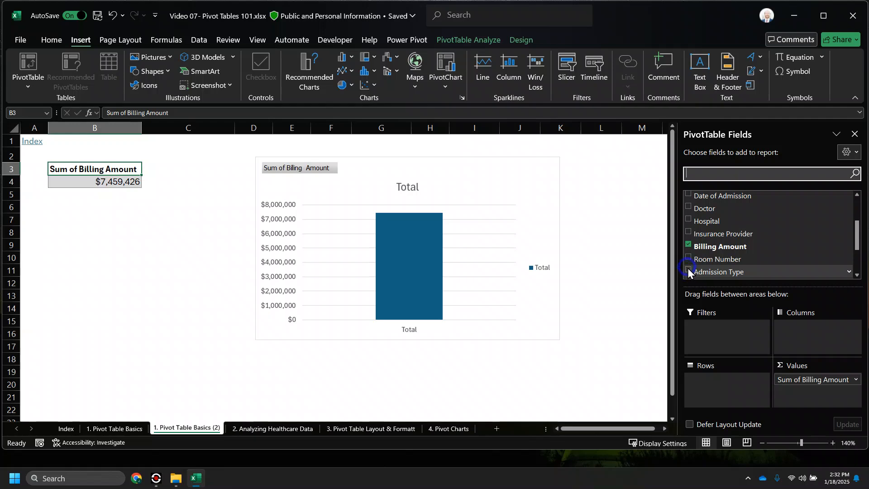
{"action": "left_click", "coordinate": [688, 270]}
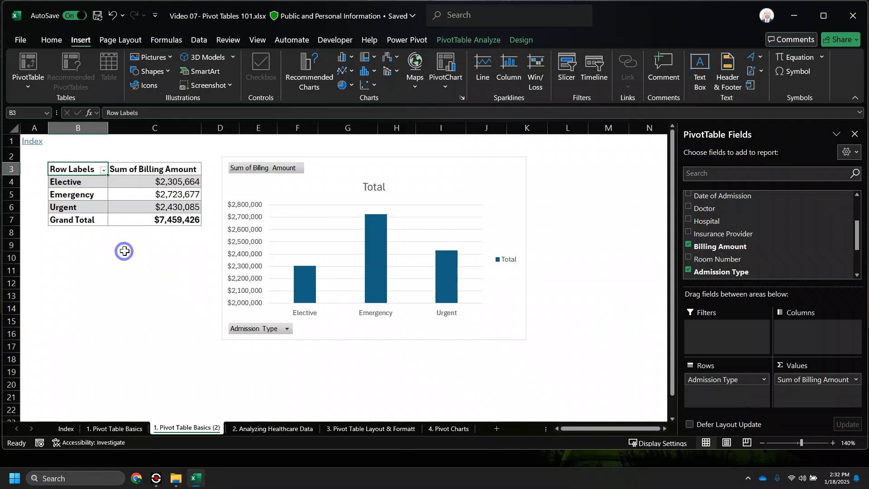
- Replace the chart title 'Total' with 'Sum of Billed Amount by Admission Type', fixing a typo
{"action": "left_click", "coordinate": [364, 187]}
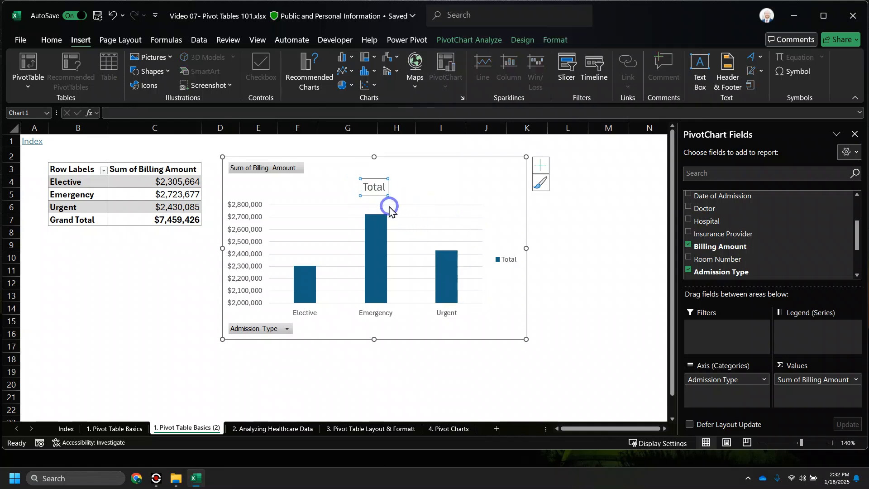
{"action": "left_click", "coordinate": [375, 187]}
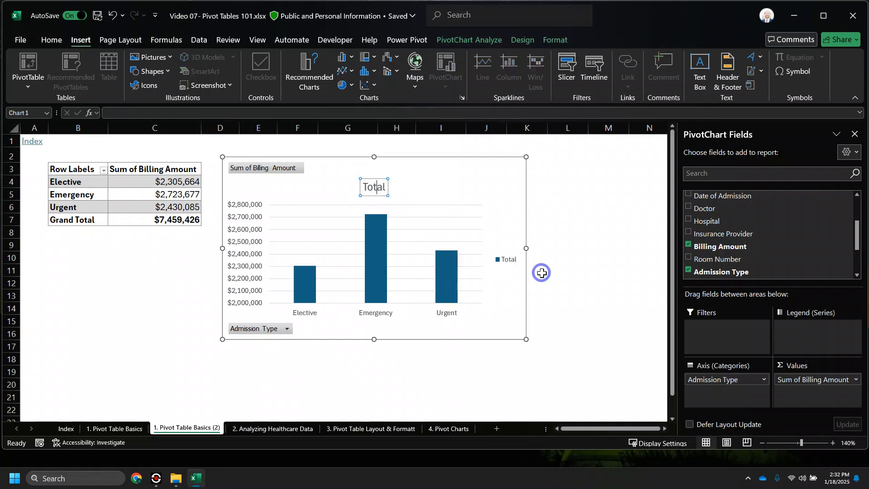
{"action": "key", "text": "Home"}
{"action": "key", "text": "shift+End"}
{"action": "type", "text": "Sum of Bill"}
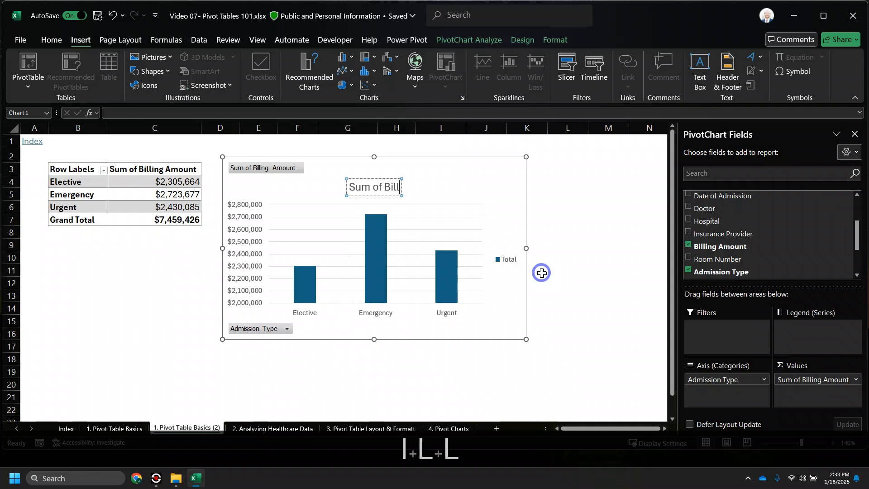
{"action": "type", "text": "ed Amount by "}
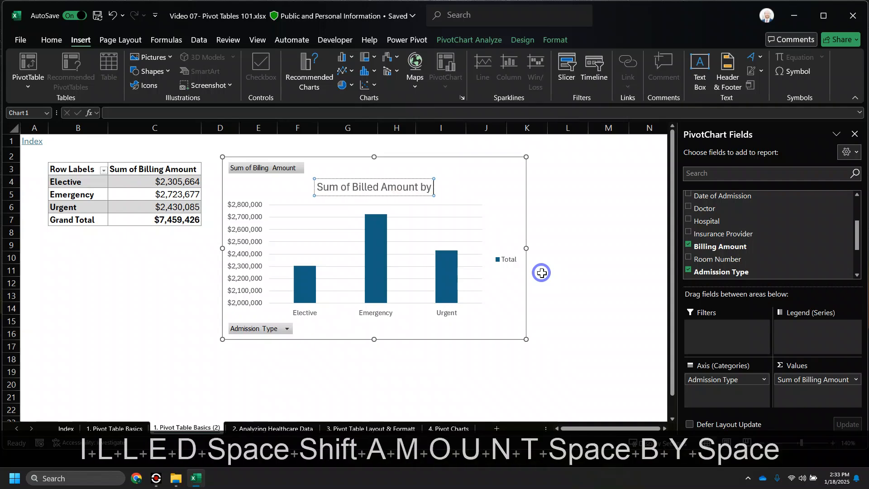
{"action": "type", "text": "Ad"}
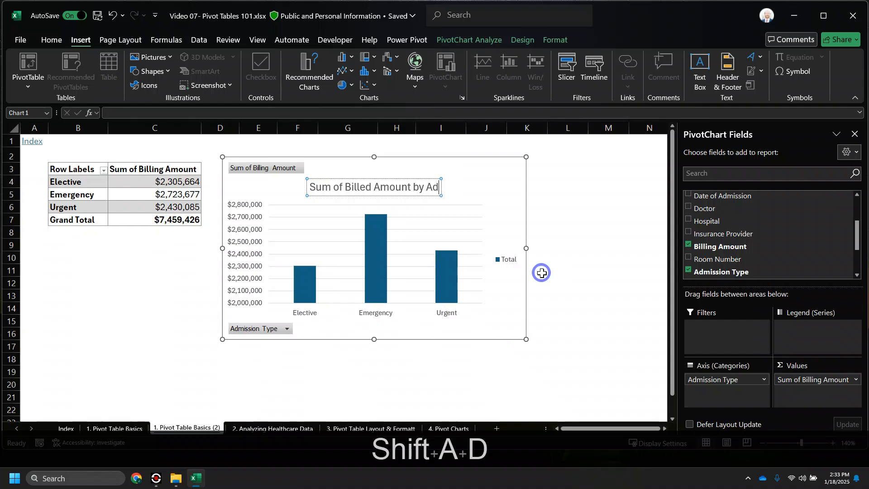
{"action": "type", "text": "mission Tyhpe"}
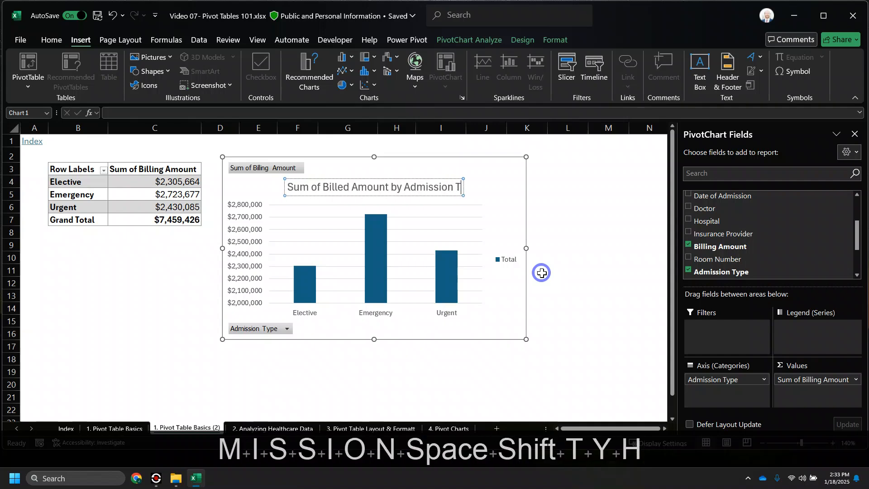
{"action": "key", "text": "BackSpace"}
{"action": "key", "text": "BackSpace"}
{"action": "key", "text": "BackSpace"}
{"action": "type", "text": "pe"}
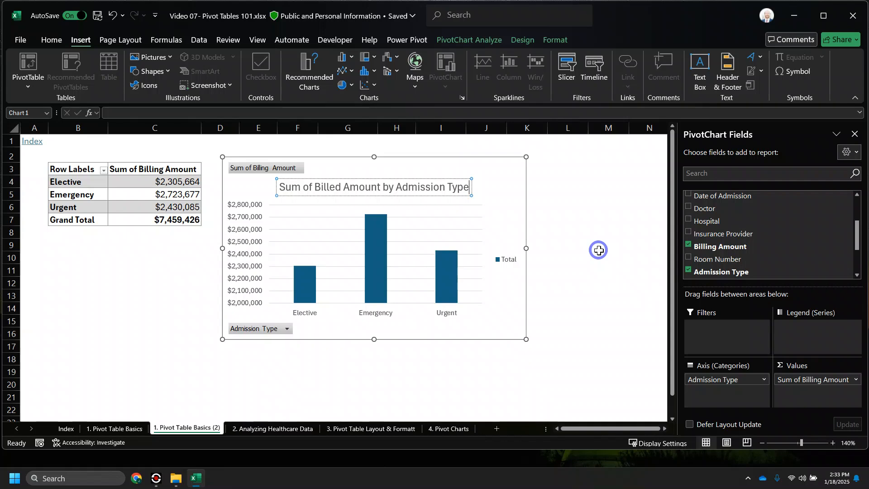
{"action": "left_click_drag", "start_coordinate": [511, 156], "coordinate": [513, 154]}
{"action": "left_click", "coordinate": [501, 175]}
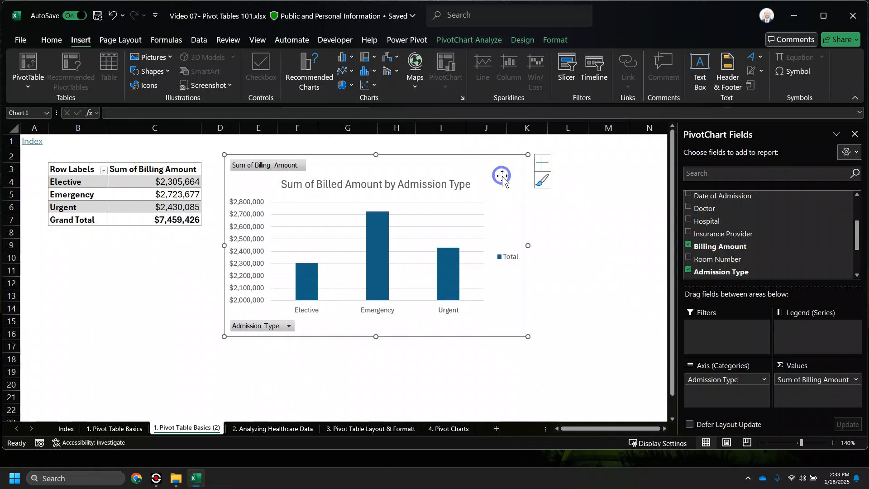
{"action": "left_click", "coordinate": [555, 41]}
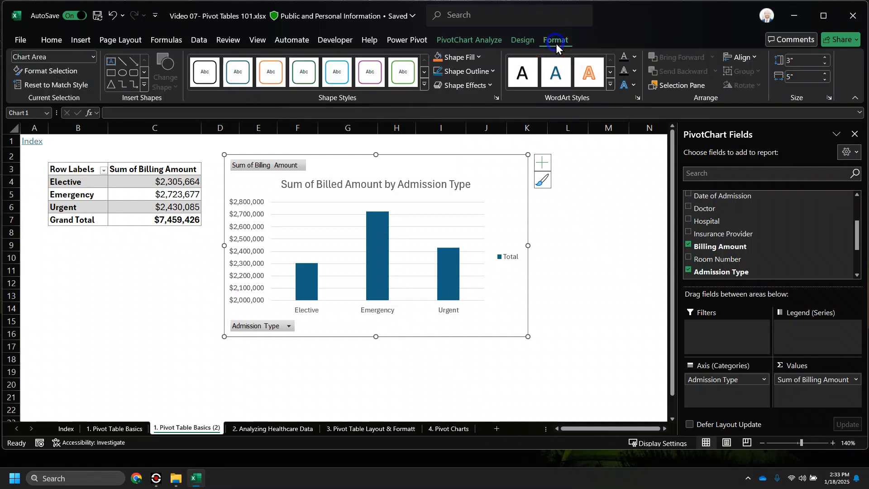
{"action": "left_click", "coordinate": [424, 85]}
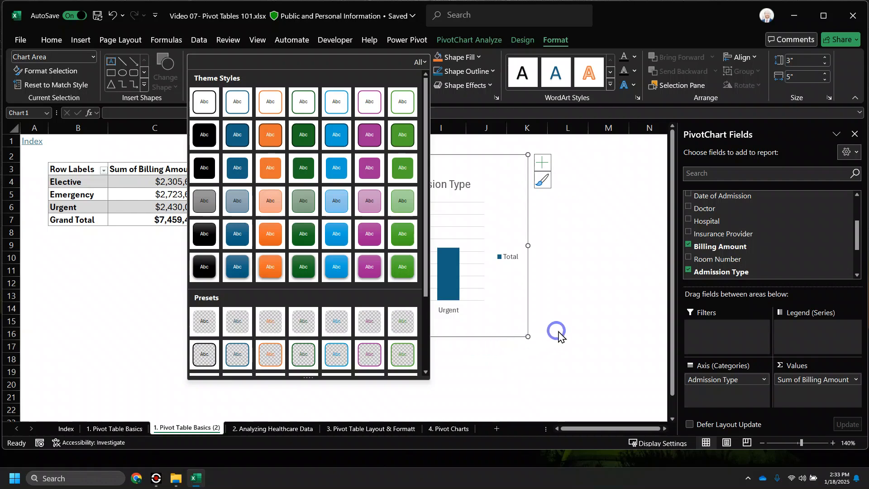
{"action": "scroll", "coordinate": [303, 361], "scroll_direction": "down", "scroll_amount": 3}
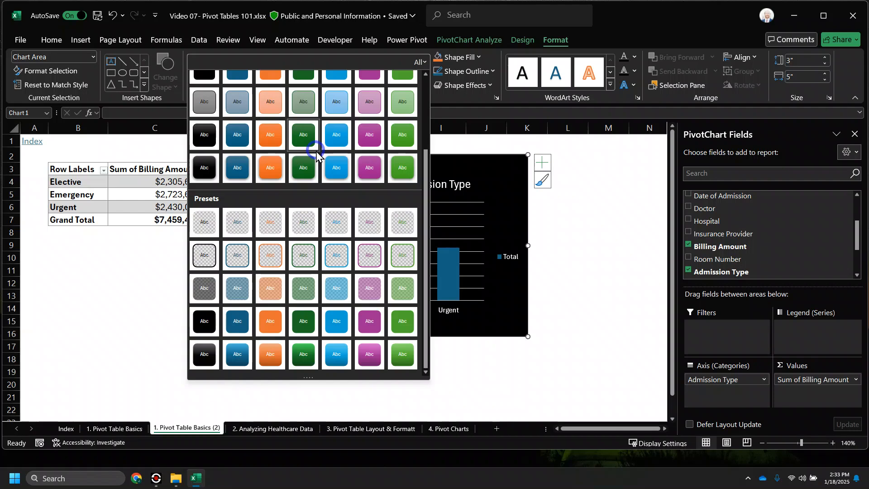
{"action": "scroll", "coordinate": [315, 154], "scroll_direction": "up", "scroll_amount": 3}
{"action": "left_click", "coordinate": [586, 300]}
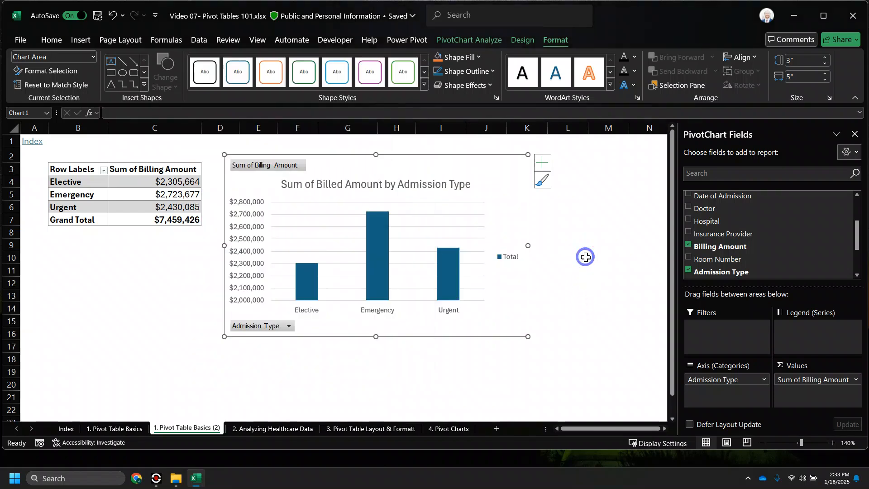
{"action": "left_click", "coordinate": [387, 262]}
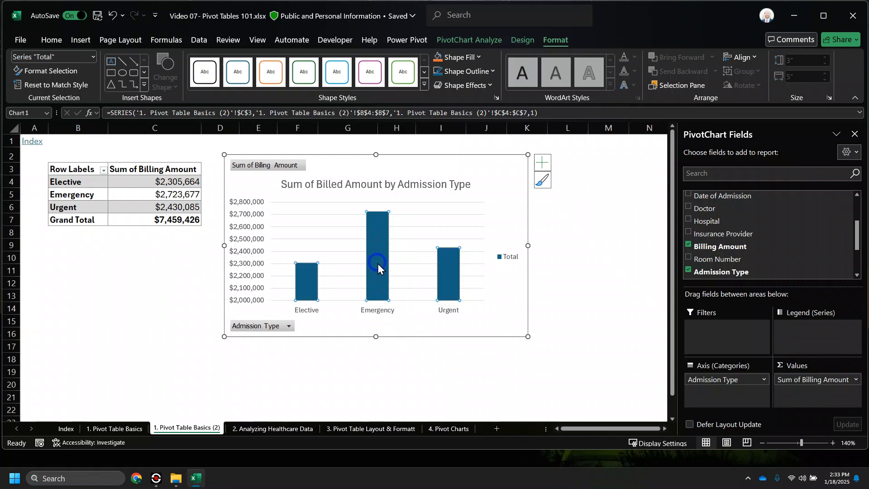
{"action": "left_click", "coordinate": [541, 162]}
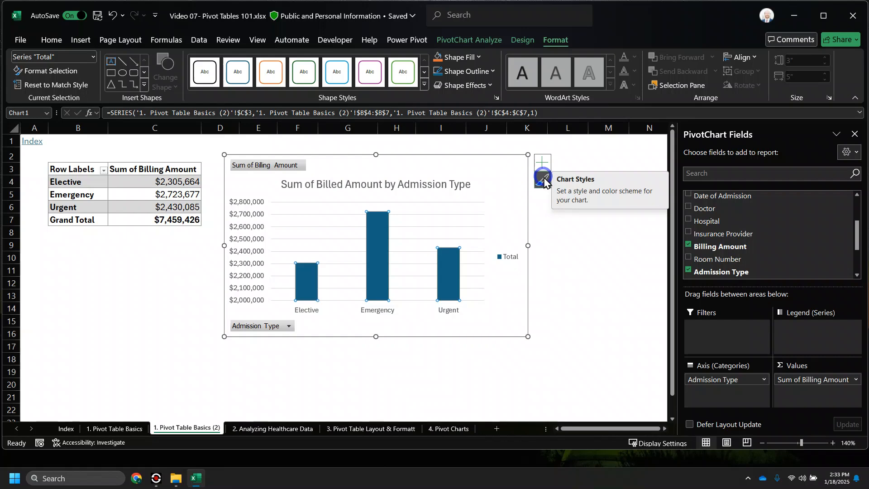
- Preview the light third chart style, then apply the plain first style with blue columns
{"action": "left_click", "coordinate": [543, 180]}
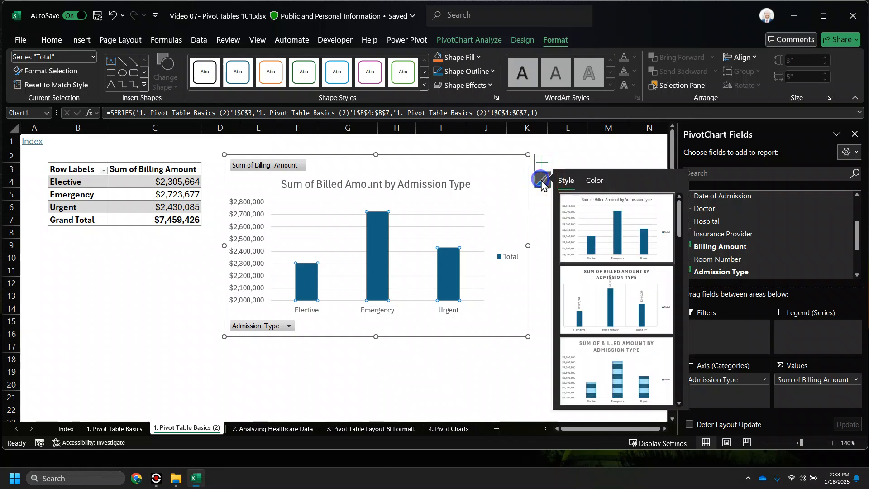
{"action": "scroll", "coordinate": [610, 233], "scroll_direction": "down", "scroll_amount": 2}
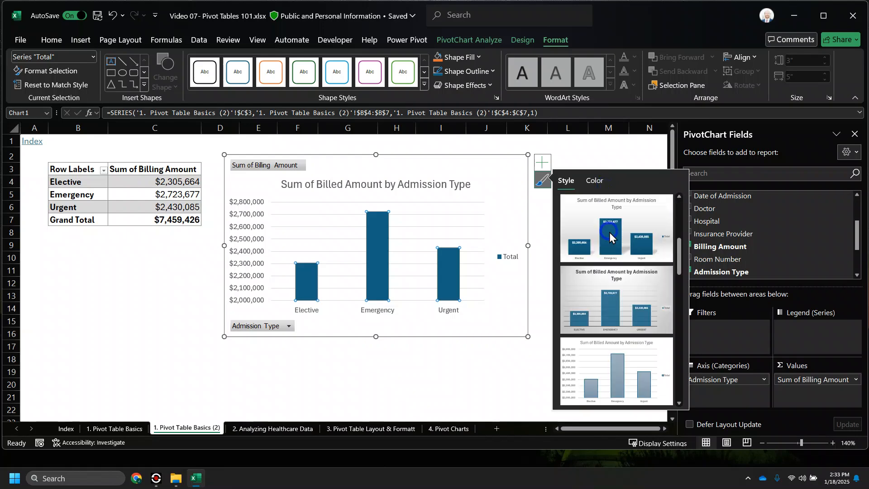
{"action": "scroll", "coordinate": [607, 238], "scroll_direction": "down", "scroll_amount": 2}
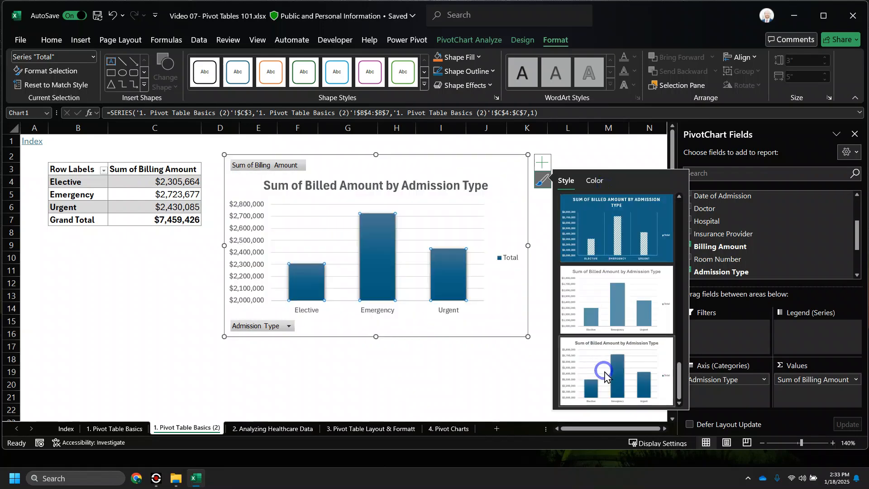
{"action": "left_click", "coordinate": [631, 373]}
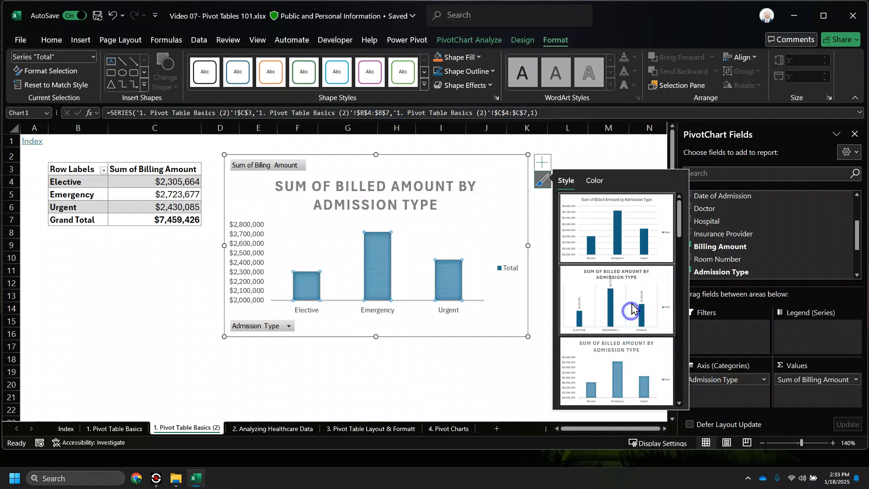
{"action": "left_click", "coordinate": [617, 211]}
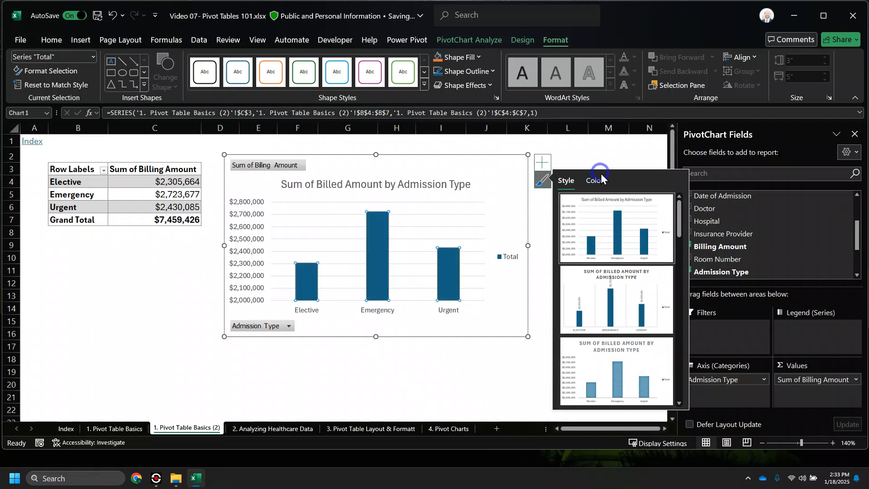
{"action": "left_click", "coordinate": [596, 182]}
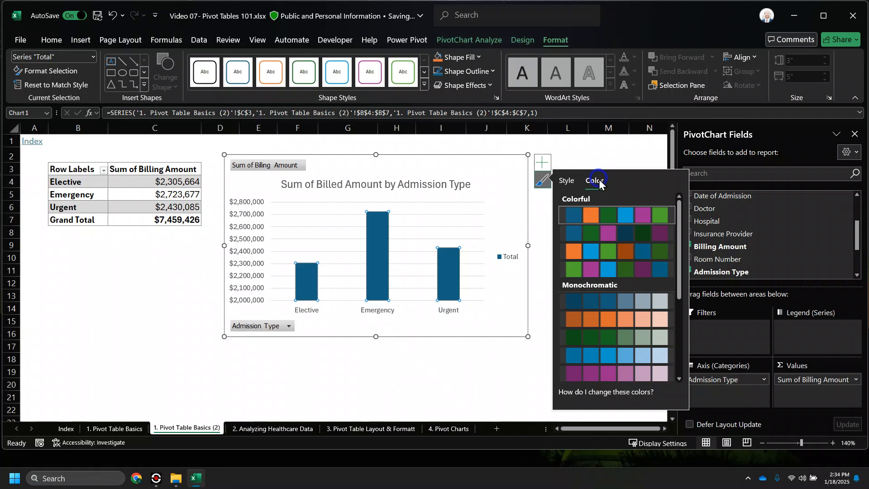
- Recolour the chart columns dark grey using Monochromatic Palette 7
{"action": "scroll", "coordinate": [575, 253], "scroll_direction": "down", "scroll_amount": 3}
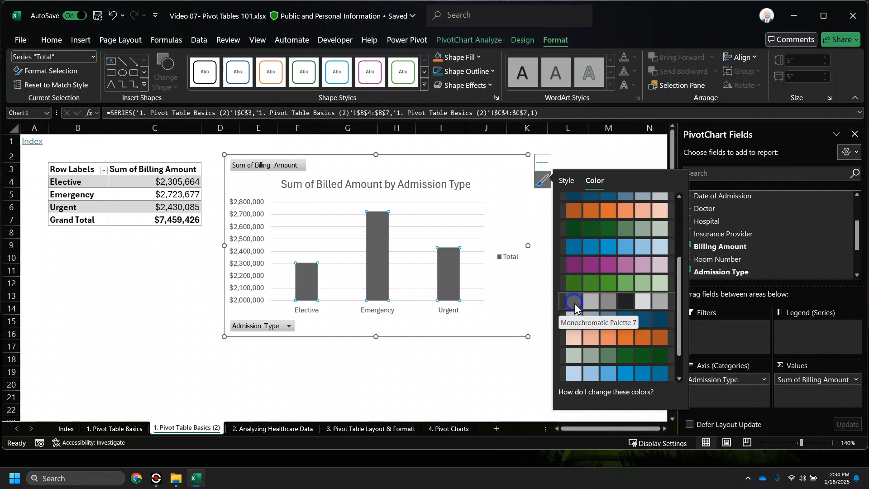
{"action": "scroll", "coordinate": [573, 303], "scroll_direction": "down", "scroll_amount": 1}
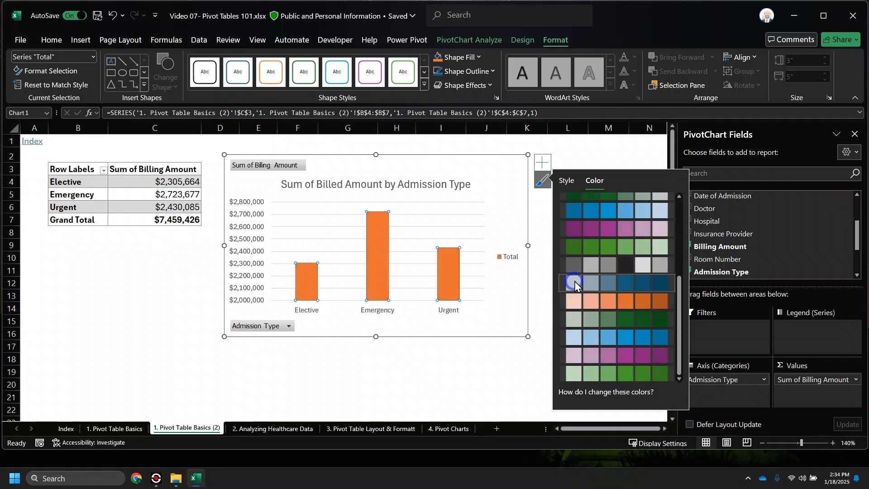
{"action": "left_click", "coordinate": [575, 268]}
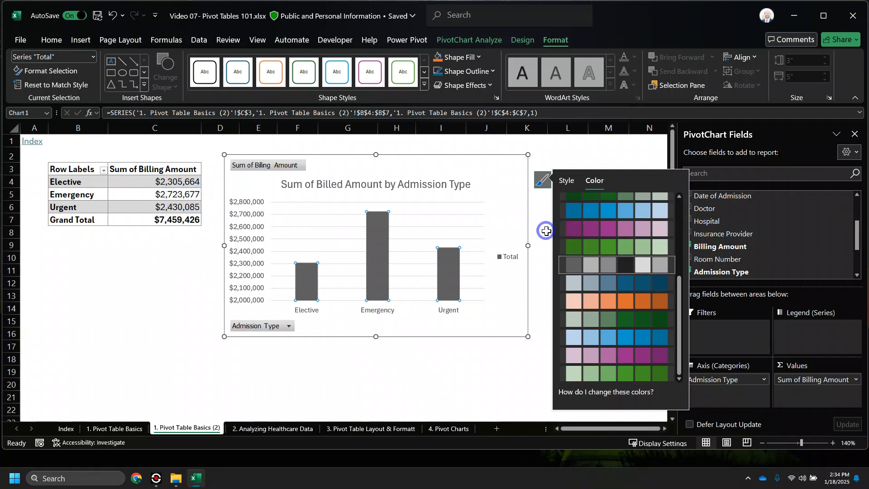
{"action": "left_click", "coordinate": [547, 231]}
{"action": "left_click", "coordinate": [509, 170]}
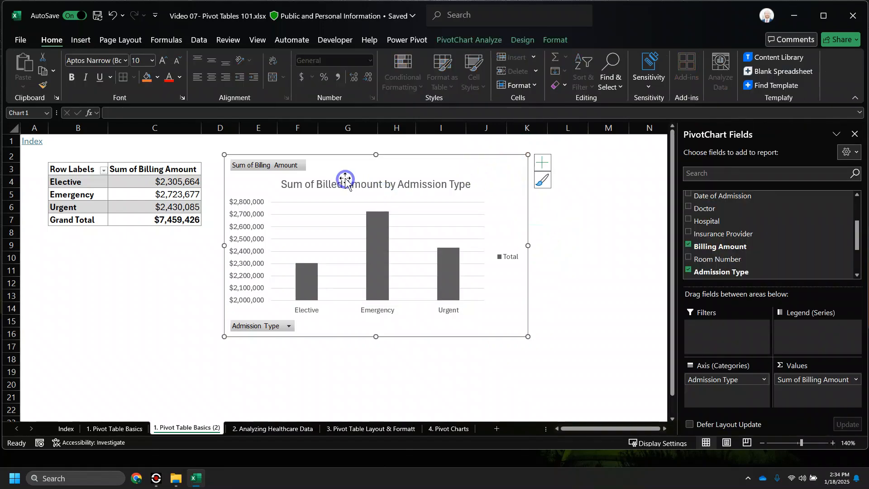
- Nudge the grey chart slightly left and down, then check the '4. Pivot Charts' task sheet
{"action": "left_click", "coordinate": [327, 176]}
{"action": "left_click_drag", "start_coordinate": [340, 165], "coordinate": [331, 169]}
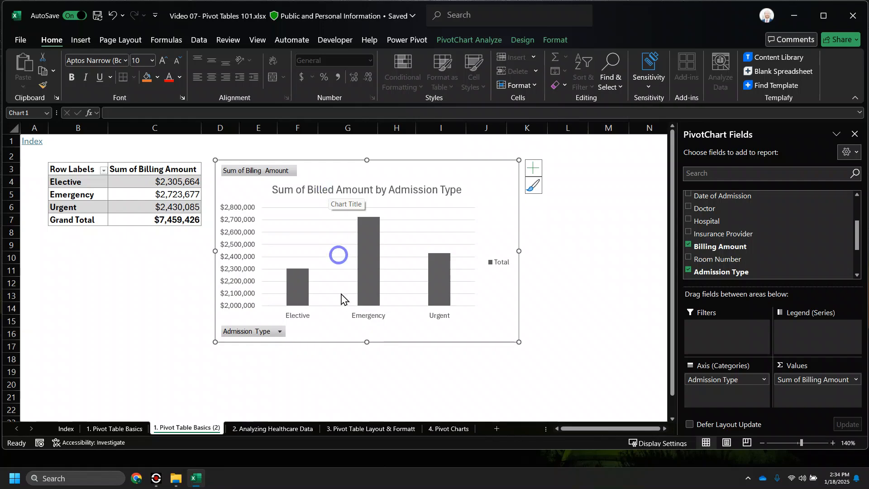
{"action": "left_click", "coordinate": [448, 429]}
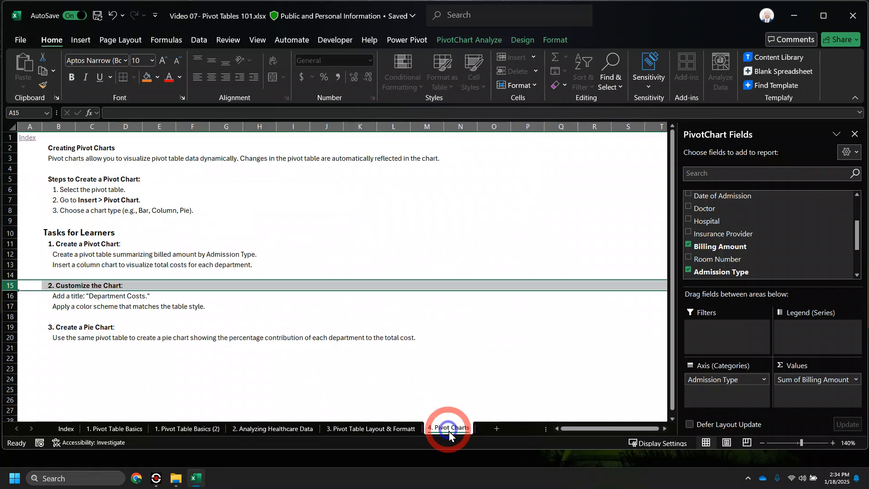
{"action": "left_click", "coordinate": [71, 300]}
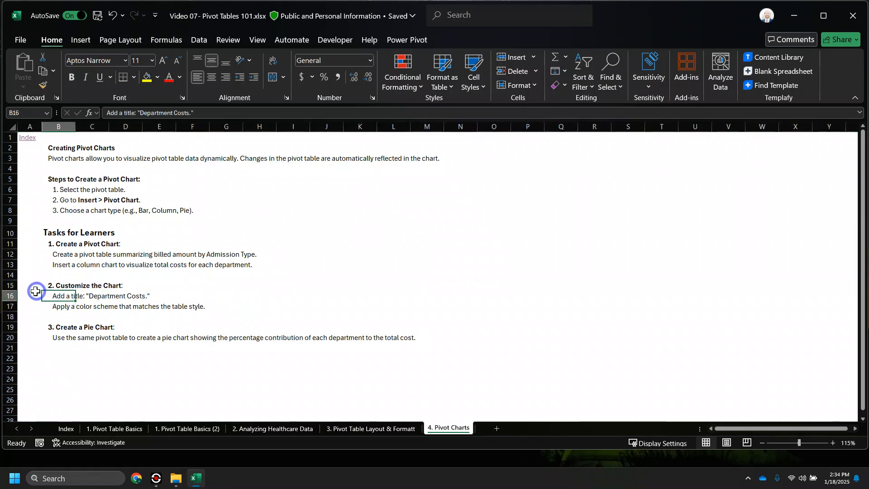
{"action": "left_click_drag", "start_coordinate": [10, 286], "coordinate": [5, 304]}
{"action": "left_click", "coordinate": [28, 326]}
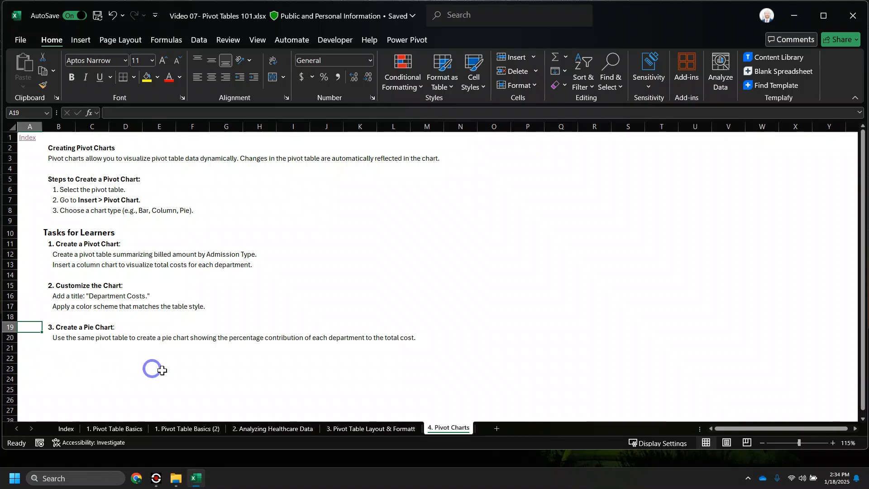
{"action": "left_click", "coordinate": [206, 428]}
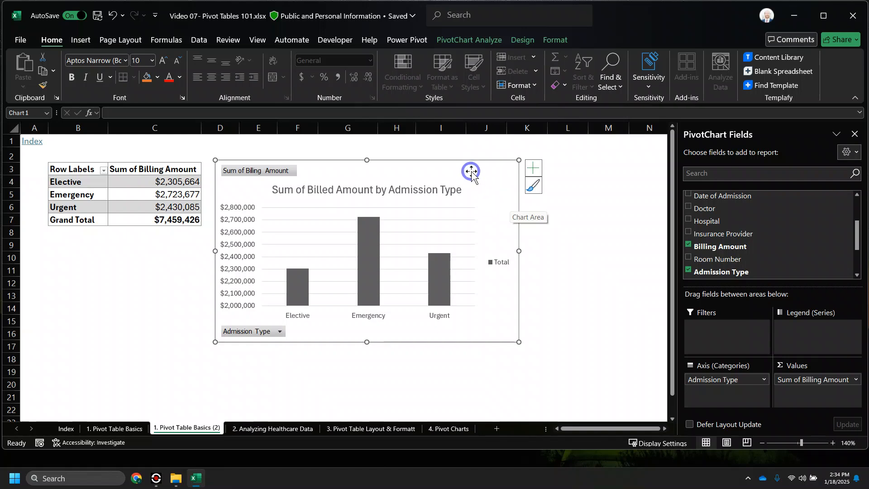
- Bring up Change Chart Type for the grey column PivotChart from the Design tools
{"action": "left_click", "coordinate": [481, 39]}
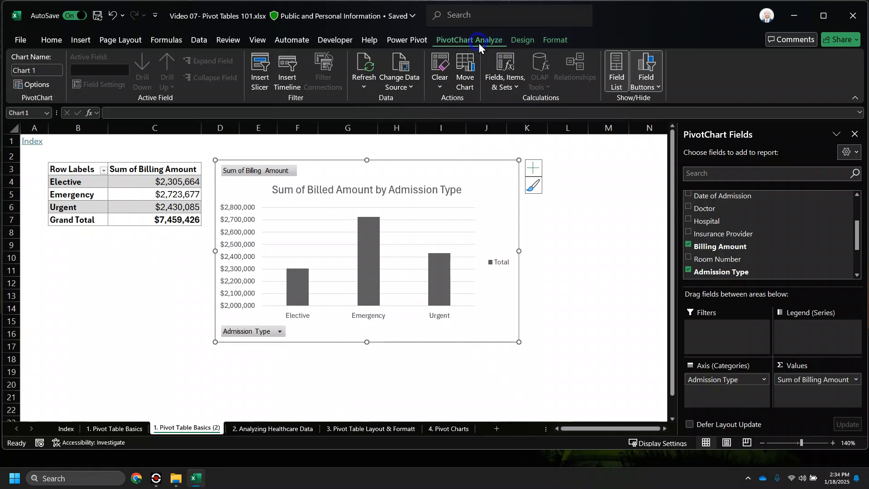
{"action": "left_click", "coordinate": [522, 41]}
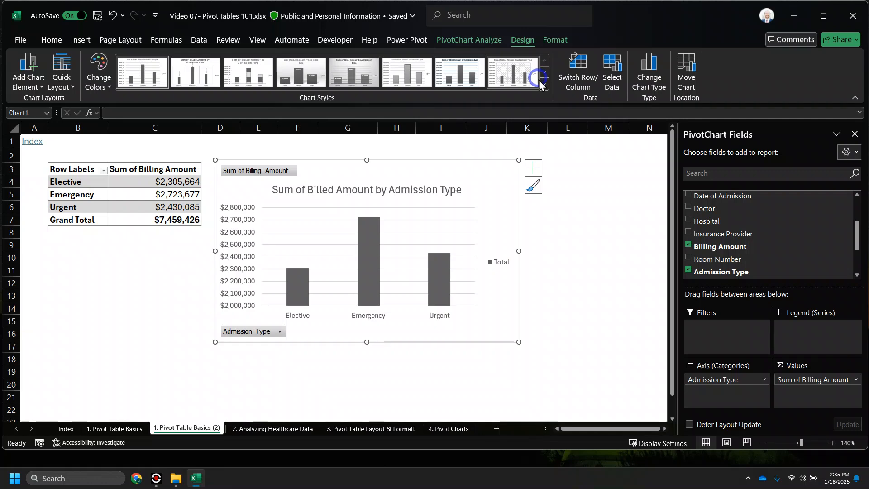
{"action": "left_click", "coordinate": [646, 63]}
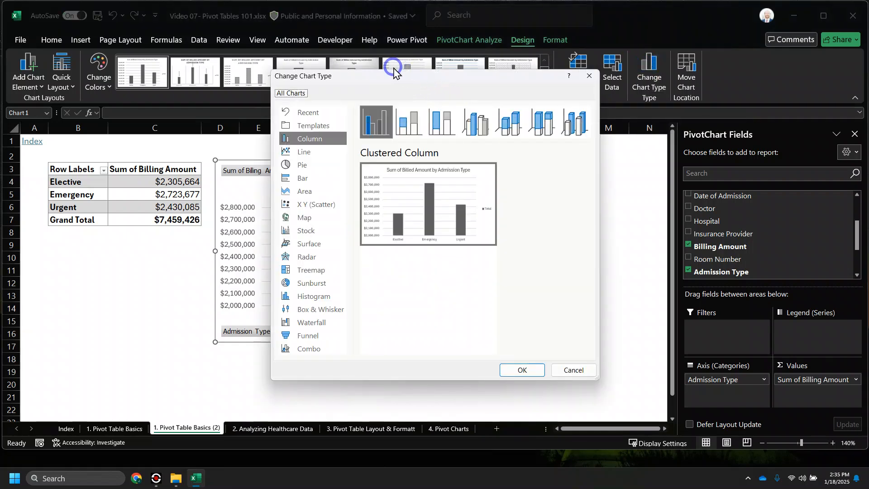
- Change the chart type from column to Pie and confirm
{"action": "left_click", "coordinate": [308, 165]}
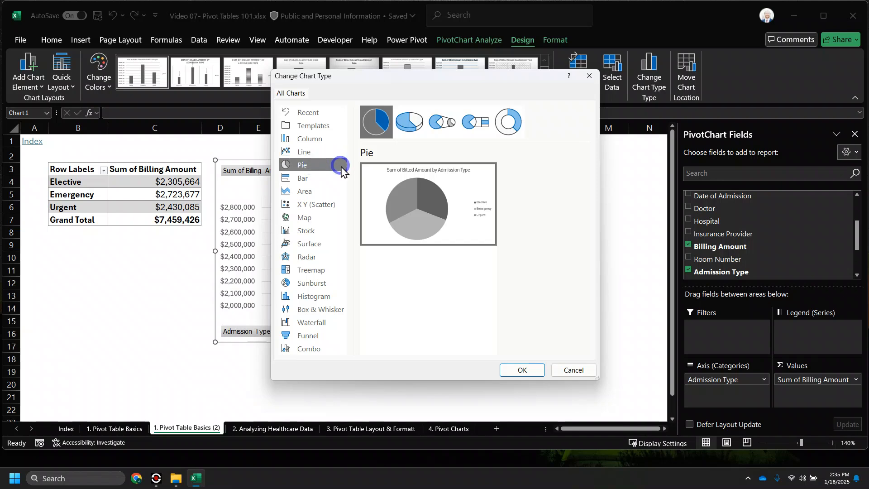
{"action": "left_click", "coordinate": [522, 370]}
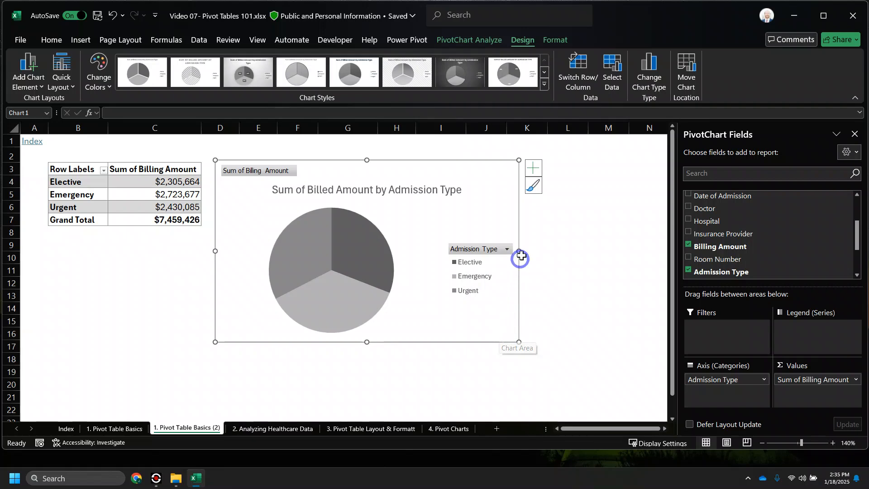
- Add data labels to the pie slices showing $2,430,085, $2,305,664 and $2,723,677
{"action": "left_click", "coordinate": [534, 167]}
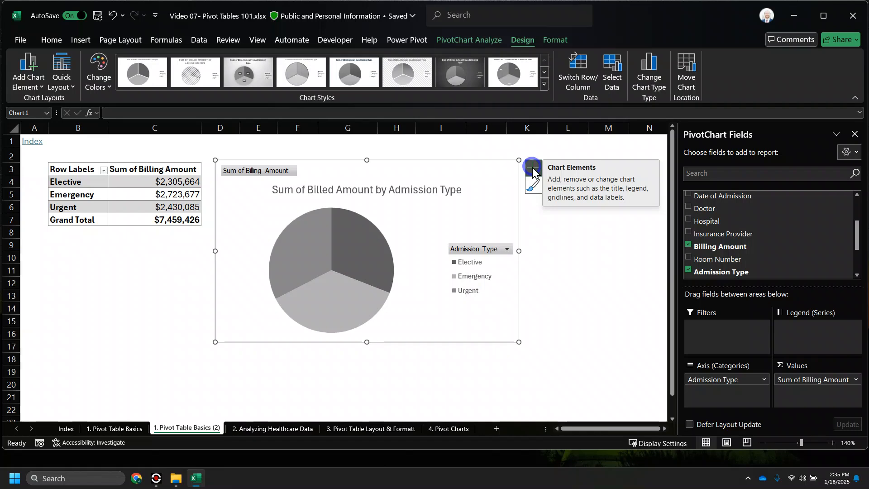
{"action": "left_click", "coordinate": [532, 169]}
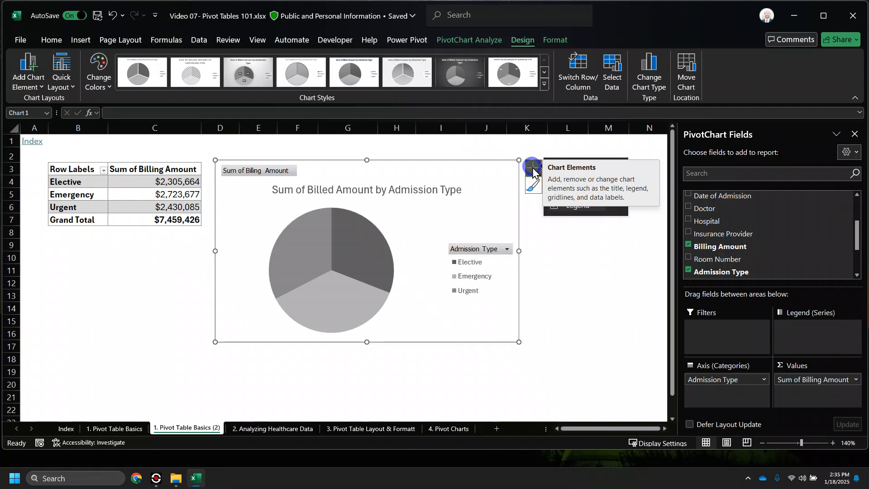
{"action": "left_click", "coordinate": [533, 171]}
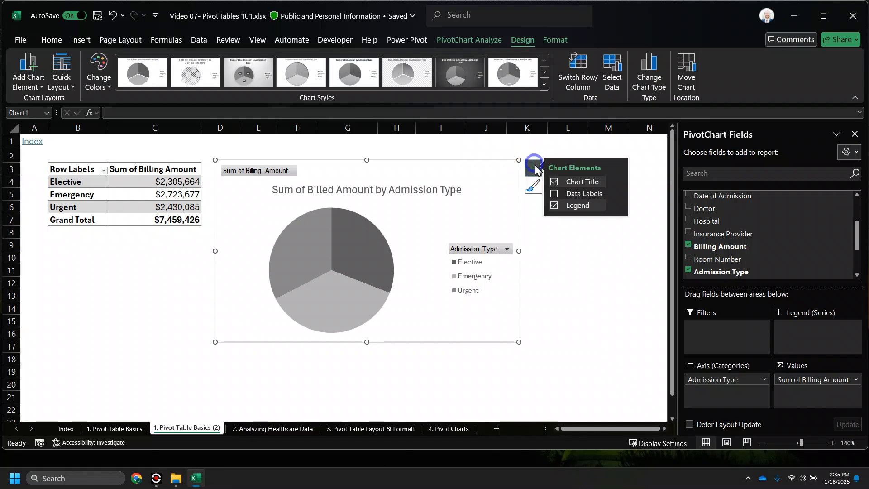
{"action": "left_click", "coordinate": [554, 194]}
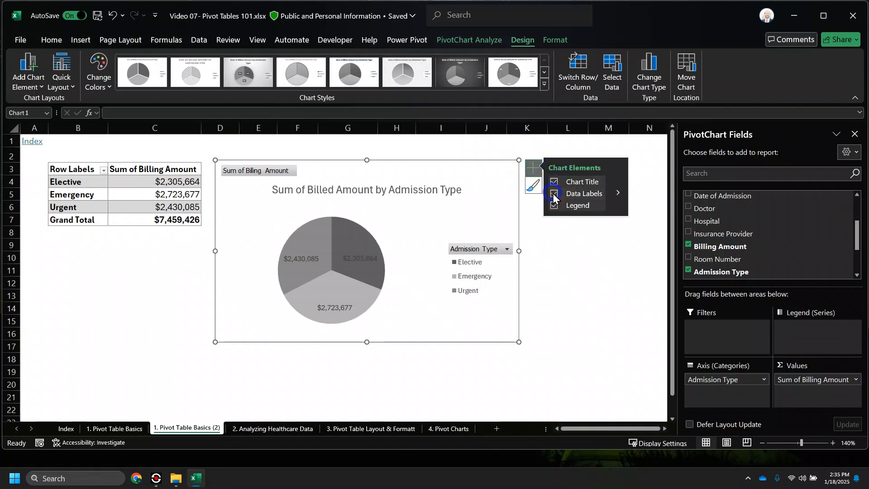
{"action": "left_click", "coordinate": [584, 295]}
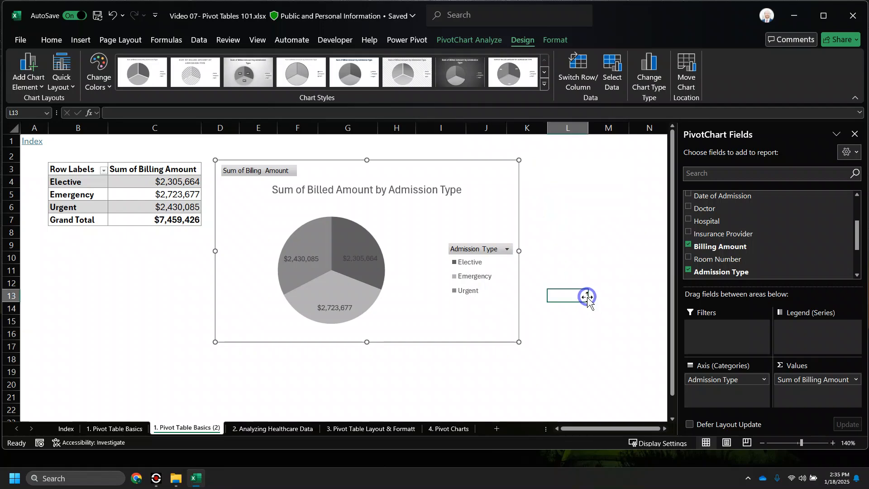
- Return to the Index sheet via the Index hyperlink in cell A1
{"action": "left_click", "coordinate": [496, 335]}
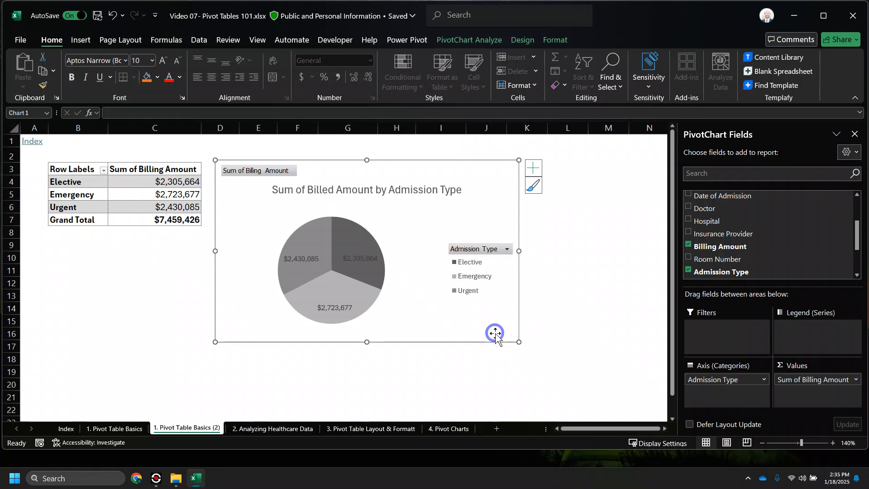
{"action": "left_click", "coordinate": [32, 140]}
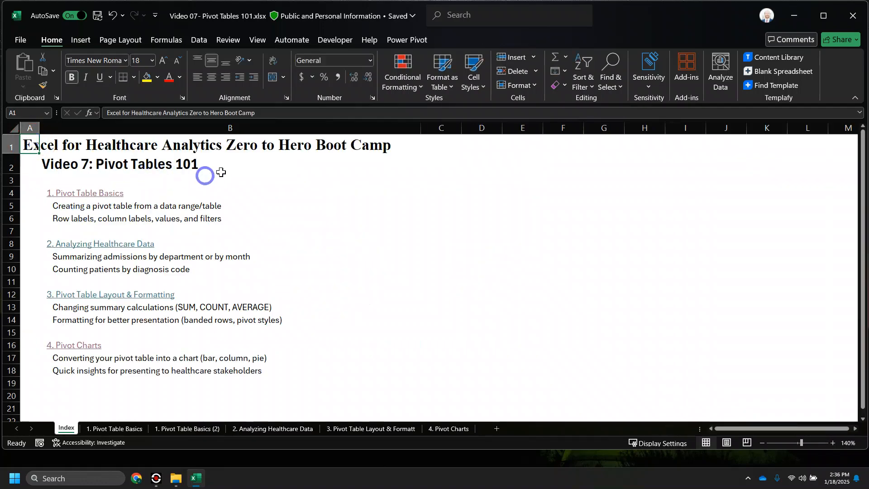